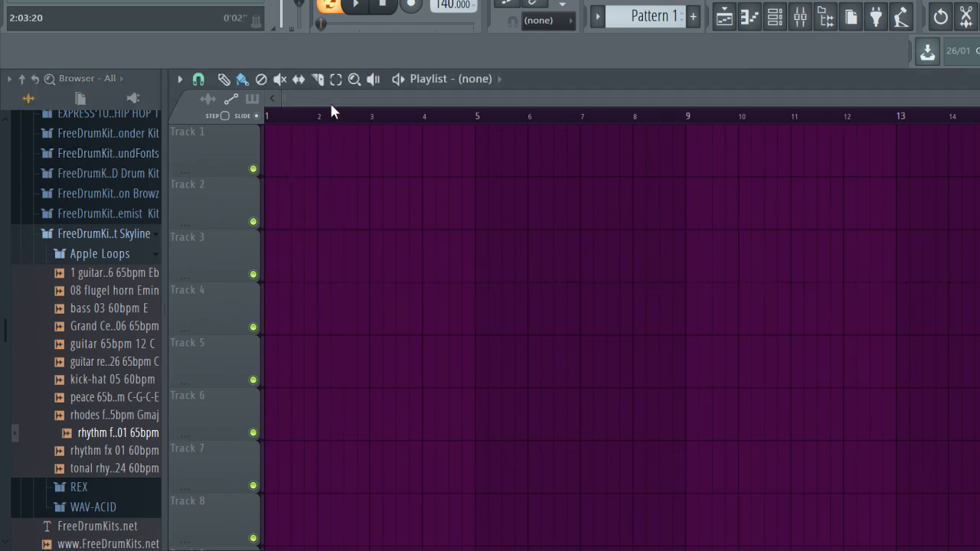
Hide the playlist and set the project tempo to 145 BPM
key(F5)
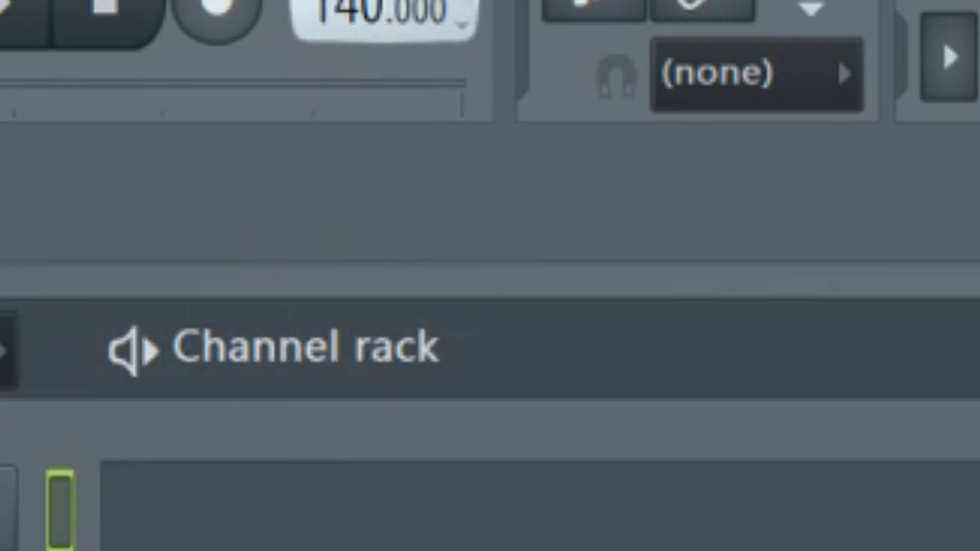
drag(370, 14, 371, 0)
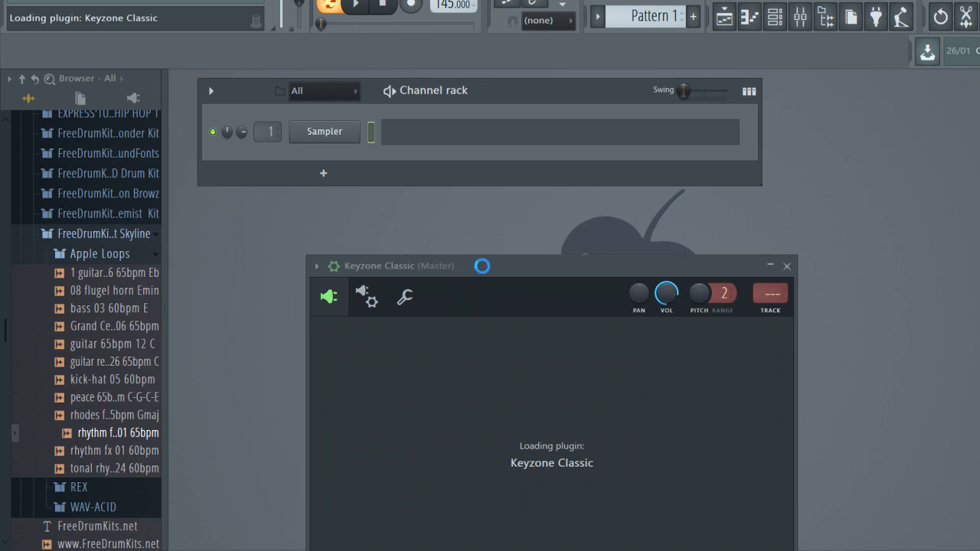
Reposition the Keyzone Classic plugin window and load its Yamaha Grand Piano program
drag(498, 267, 457, 152)
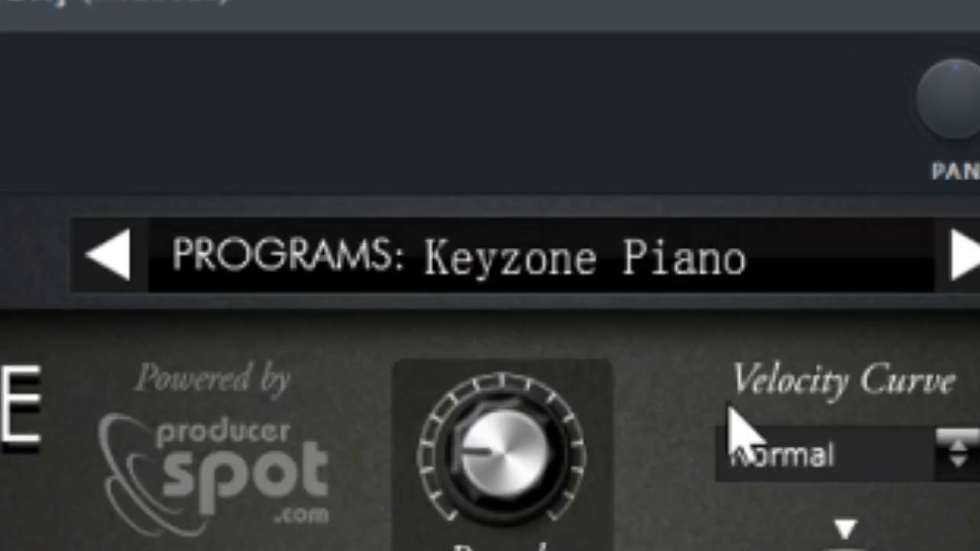
click(729, 407)
click(288, 106)
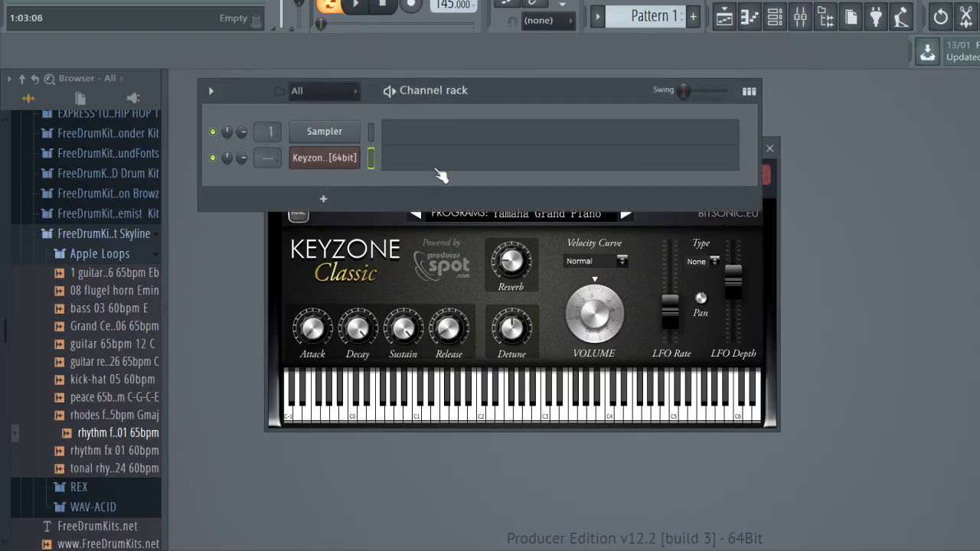
click(437, 163)
click(290, 267)
right_click(297, 268)
click(307, 284)
right_click(321, 286)
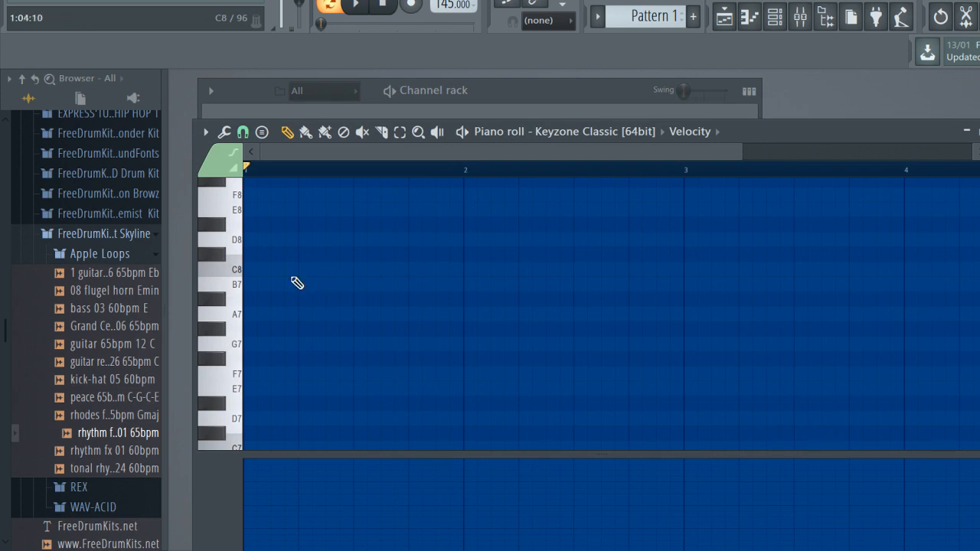
key(Escape)
Replace the Sampler channel with FL Keys and audition its sound against the Keyzone Classic channel with a few played notes
right_click(314, 132)
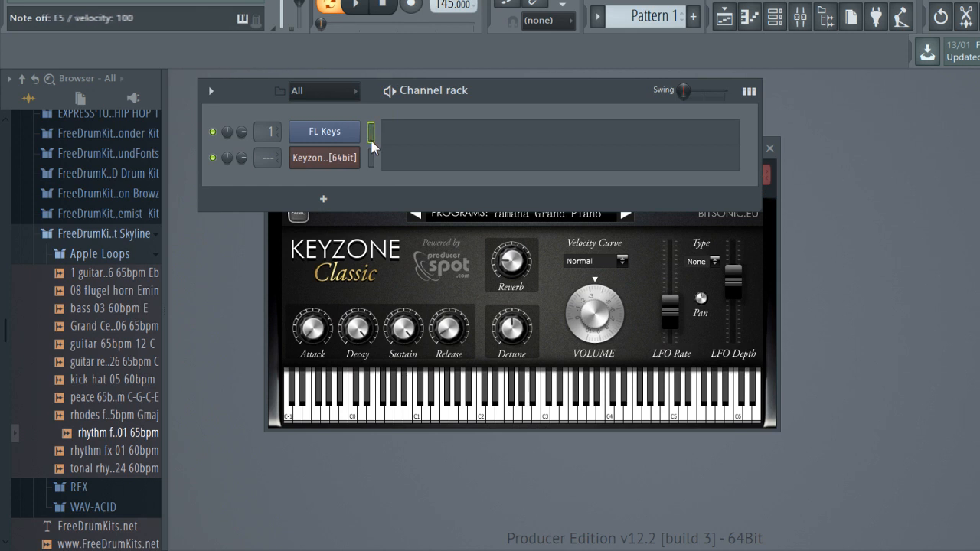
click(371, 157)
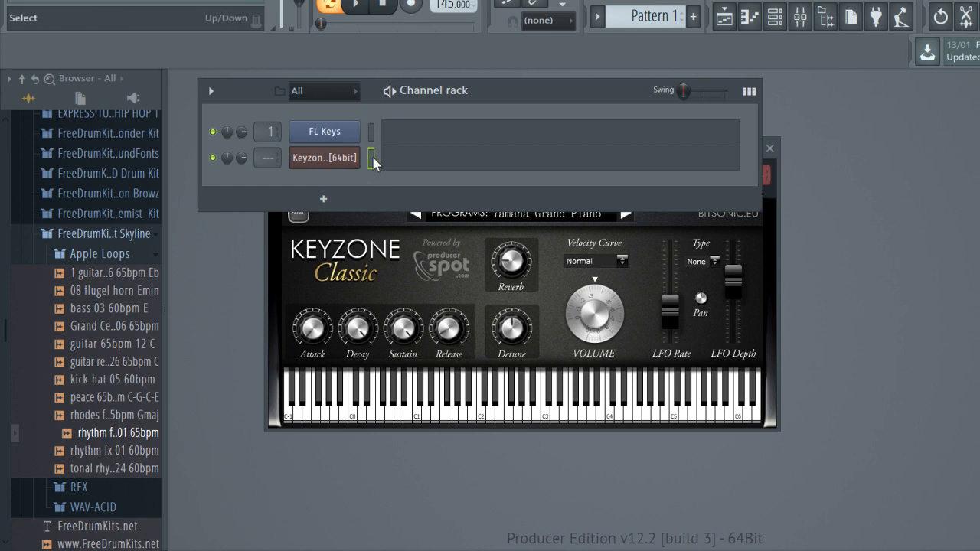
key(x)
key(c)
key(v)
key(x)
key(v)
click(372, 132)
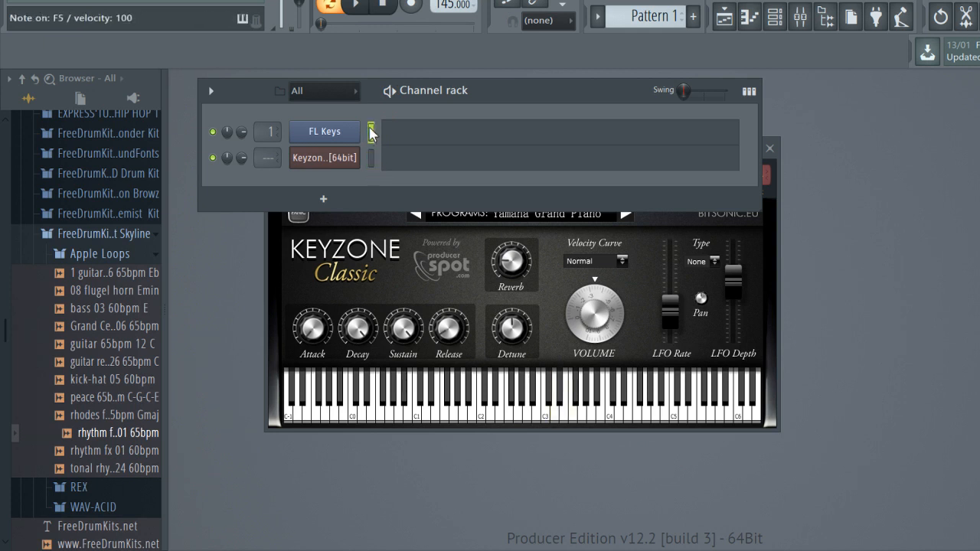
click(371, 157)
key(x)
key(v)
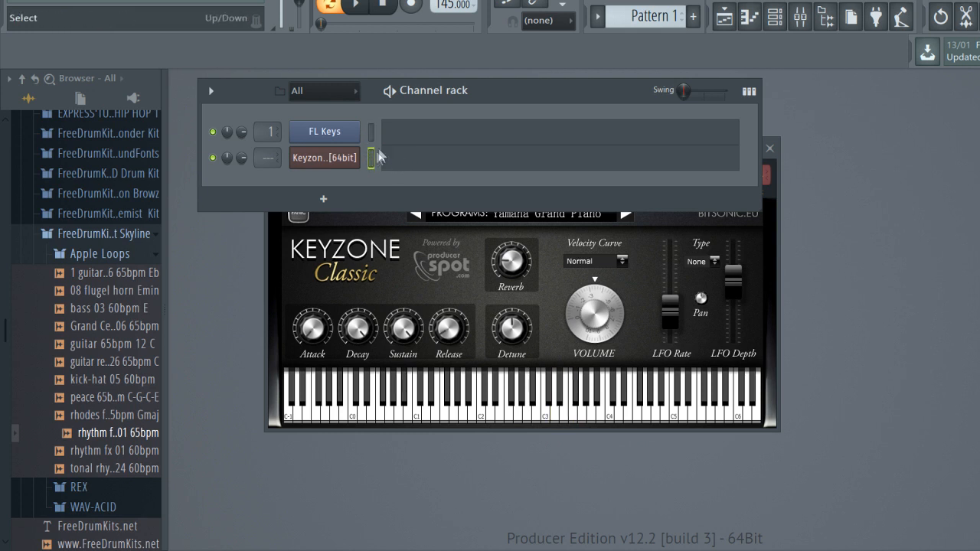
key(c)
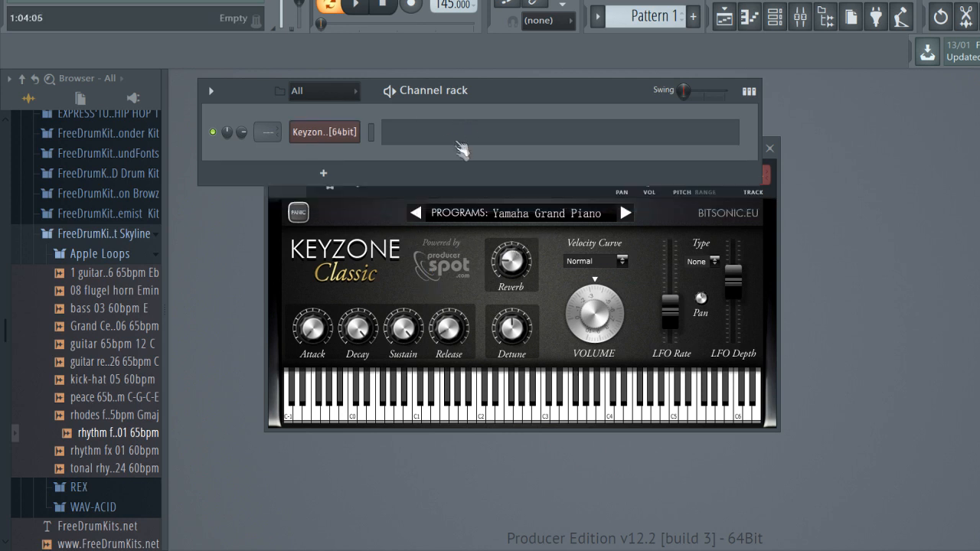
In the Keyzone Classic piano roll, stack one-bar F#5, B5 and D6 notes at the start of bar 1 and audition the chord
click(462, 146)
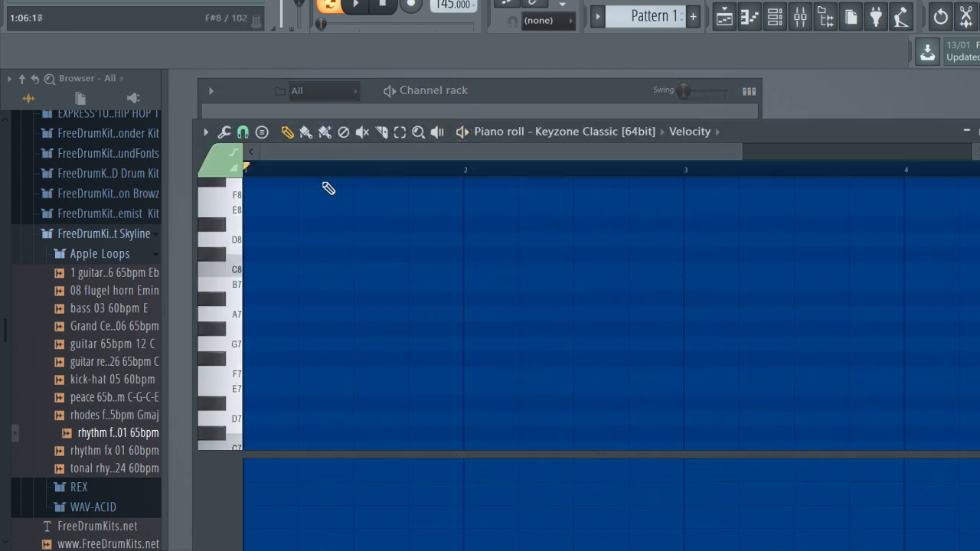
scroll(332, 181, down, 2)
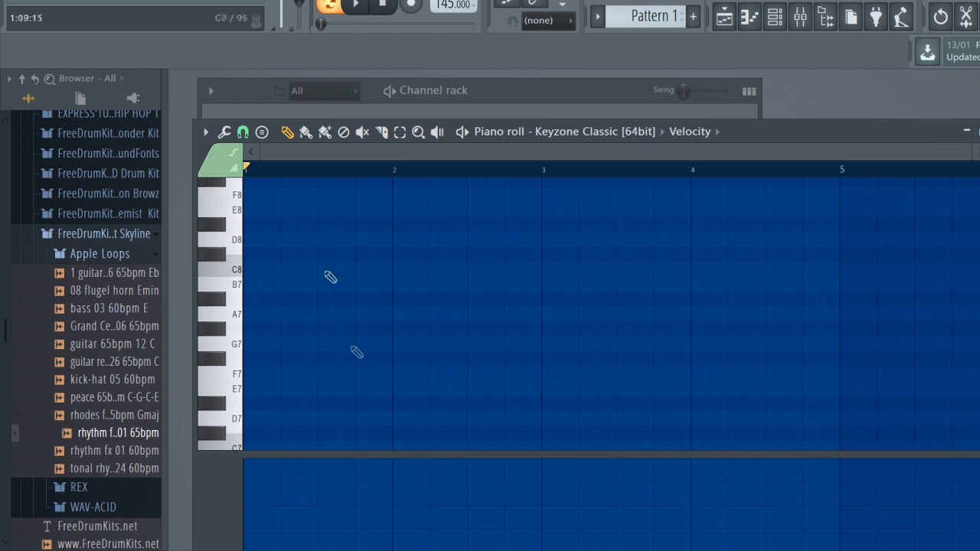
drag(320, 462, 328, 179)
drag(291, 372, 246, 359)
click(282, 314)
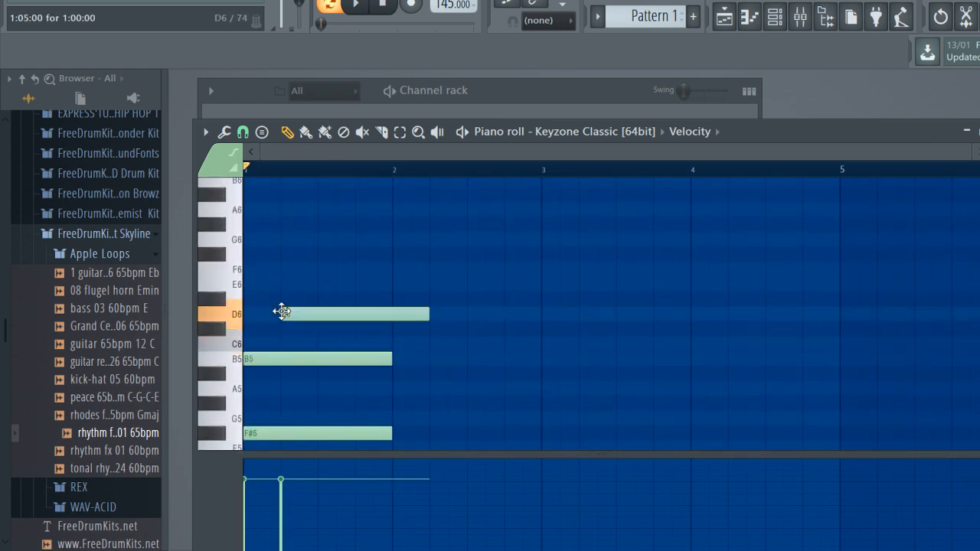
drag(282, 312, 243, 313)
key(space)
scroll(479, 355, down, 4)
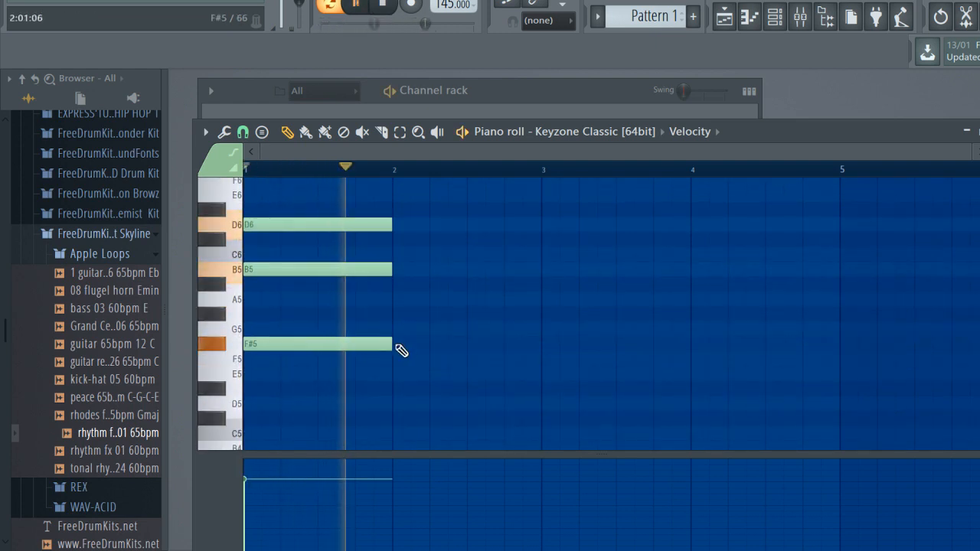
key(space)
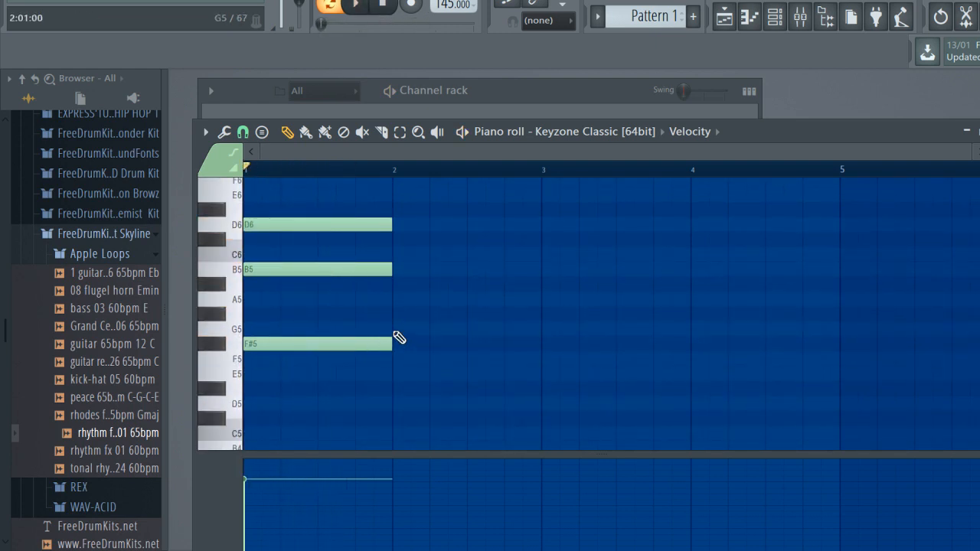
click(397, 331)
scroll(395, 326, up, 3)
click(398, 314)
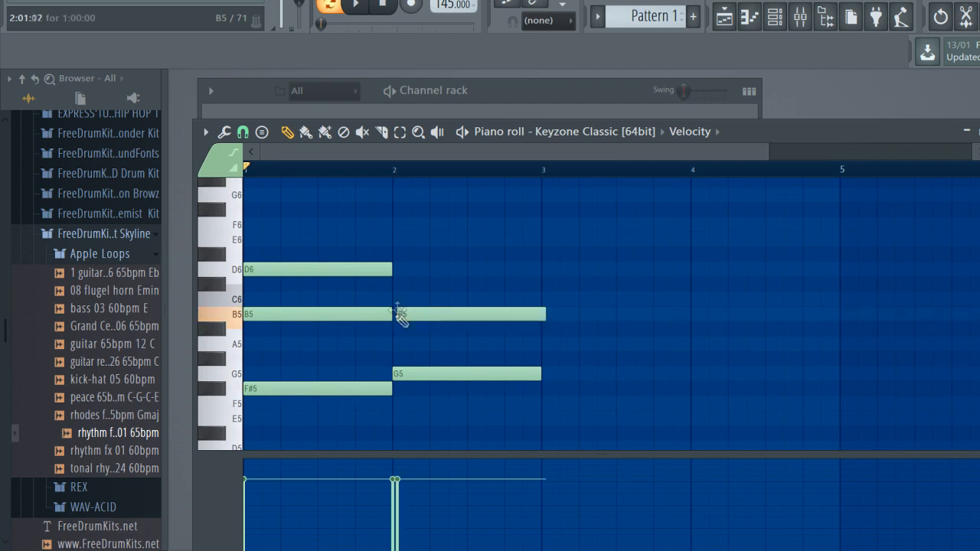
click(397, 268)
key(space)
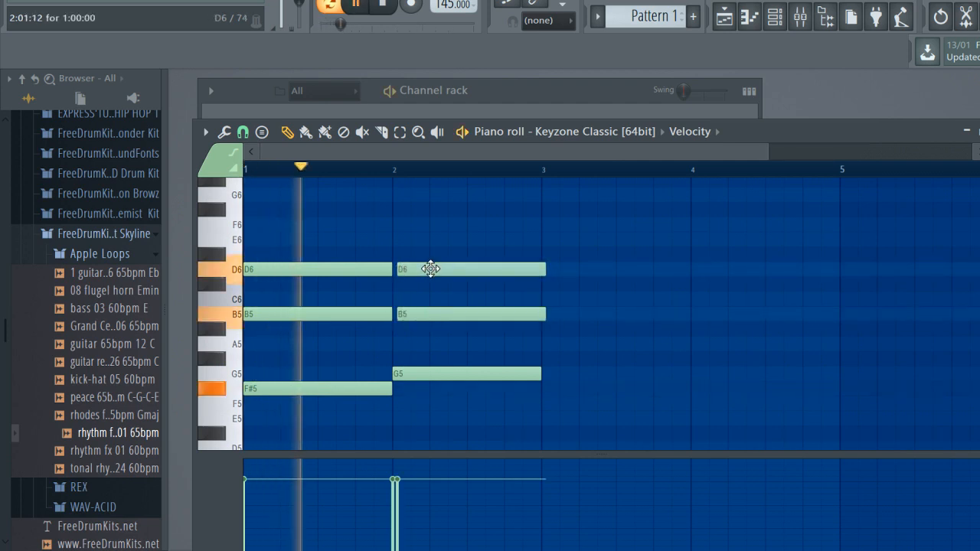
key(space)
drag(429, 268, 436, 264)
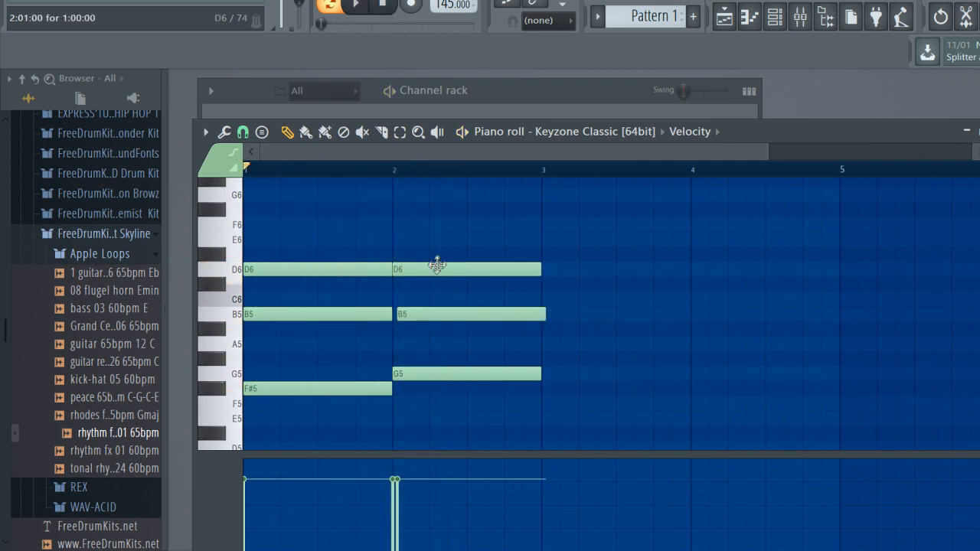
right_click(454, 268)
right_click(417, 314)
right_click(398, 373)
key(space)
click(398, 373)
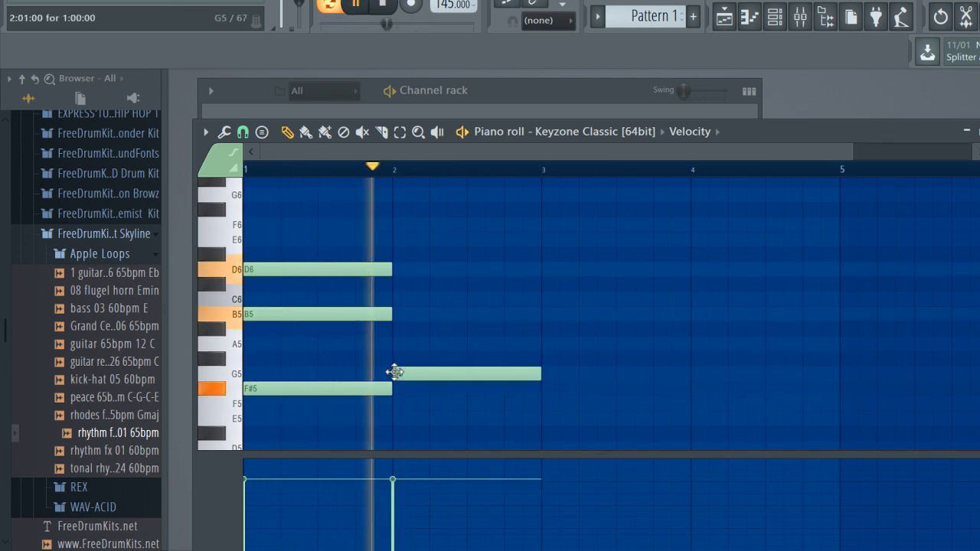
key(space)
click(399, 314)
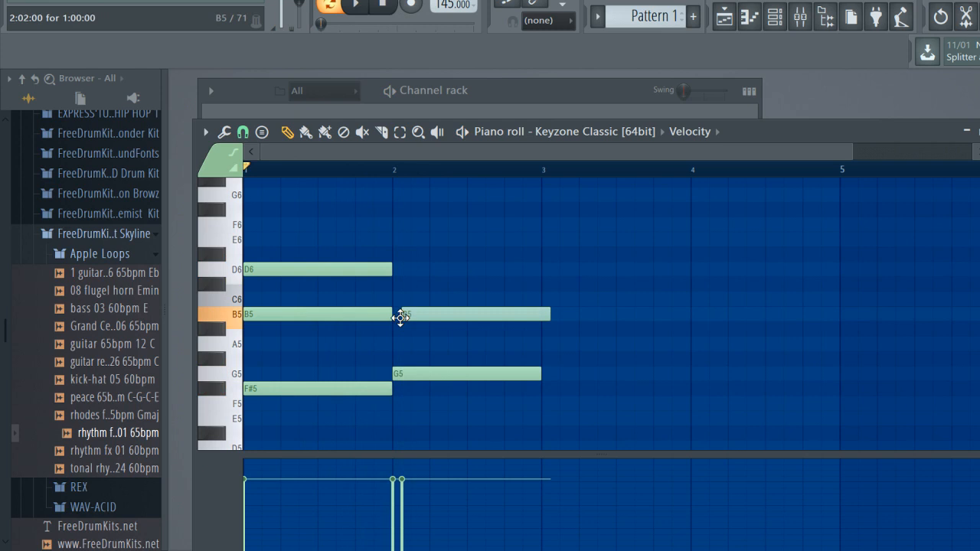
click(397, 268)
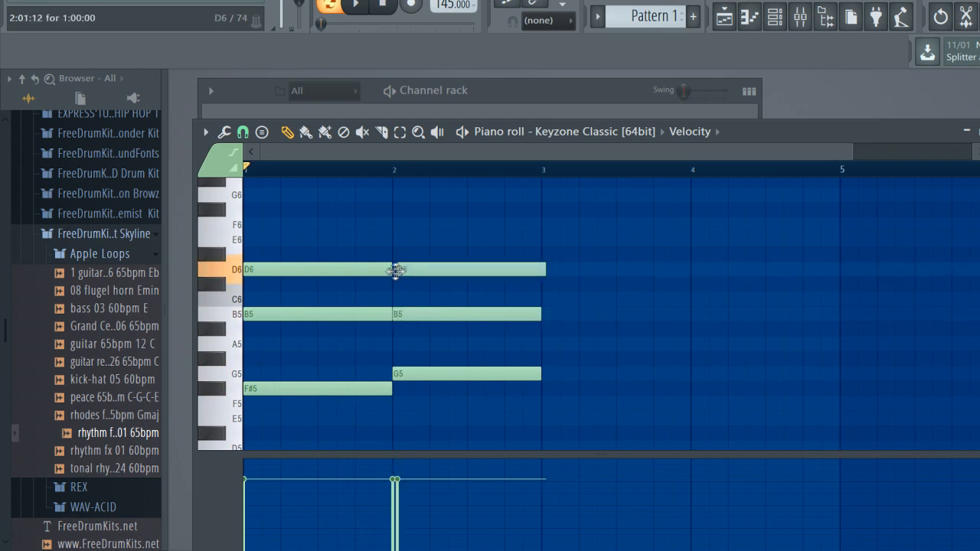
key(space)
drag(425, 274, 424, 274)
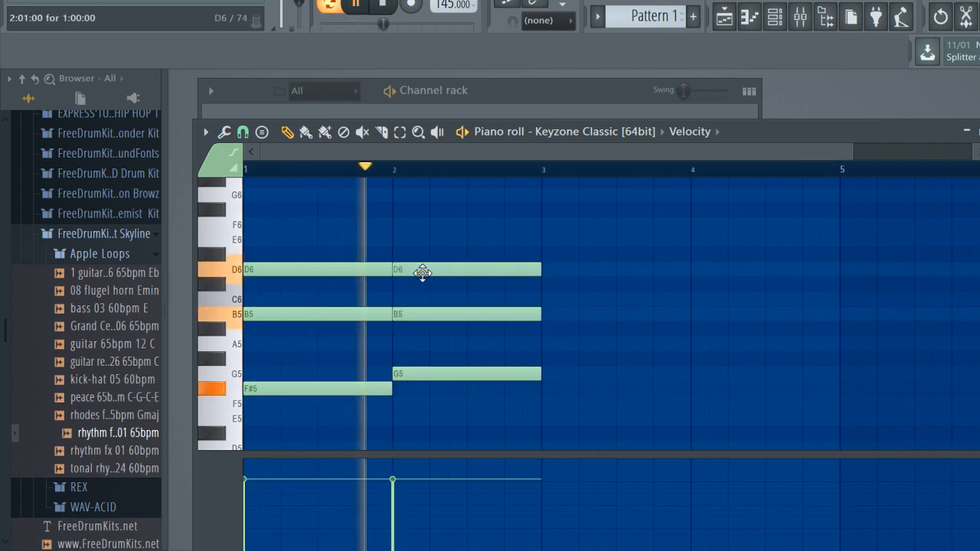
key(space)
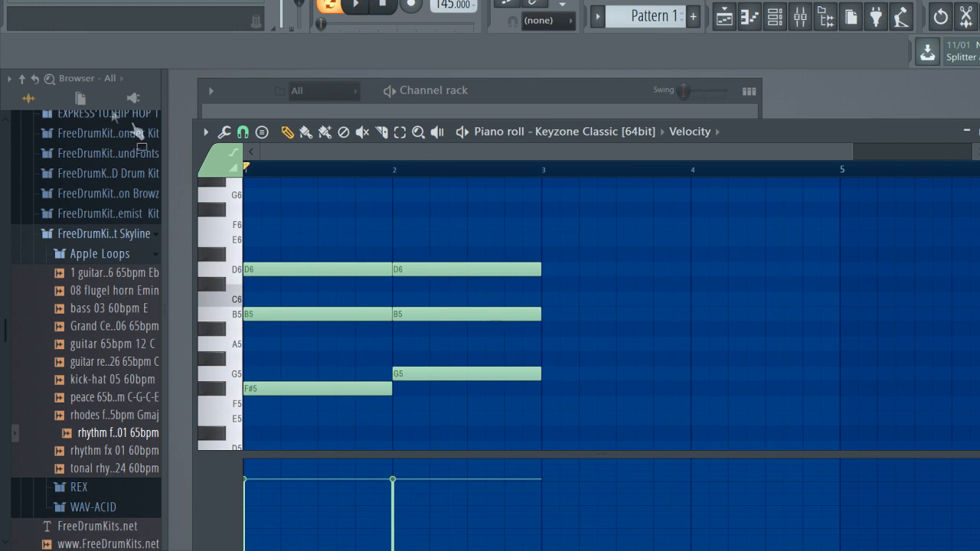
click(243, 132)
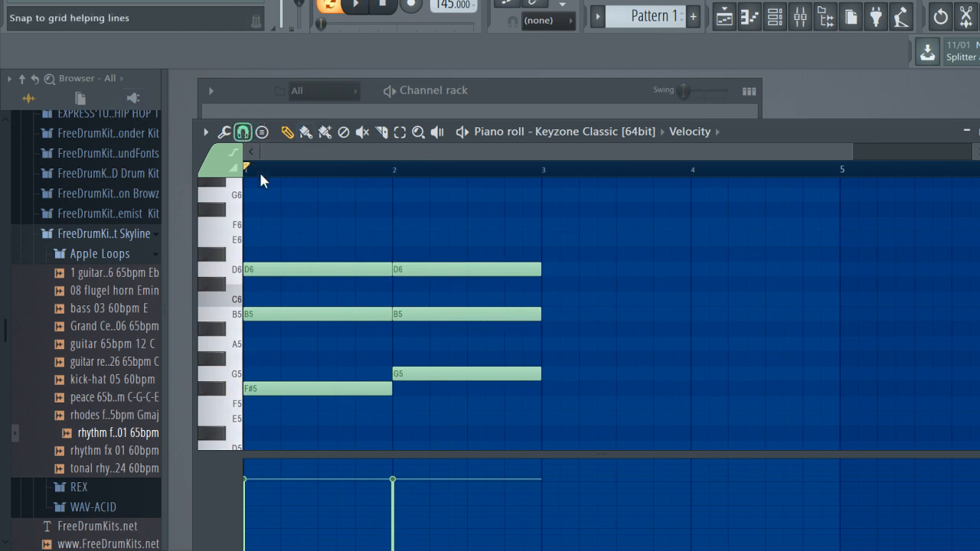
right_click(422, 258)
right_click(429, 314)
right_click(435, 374)
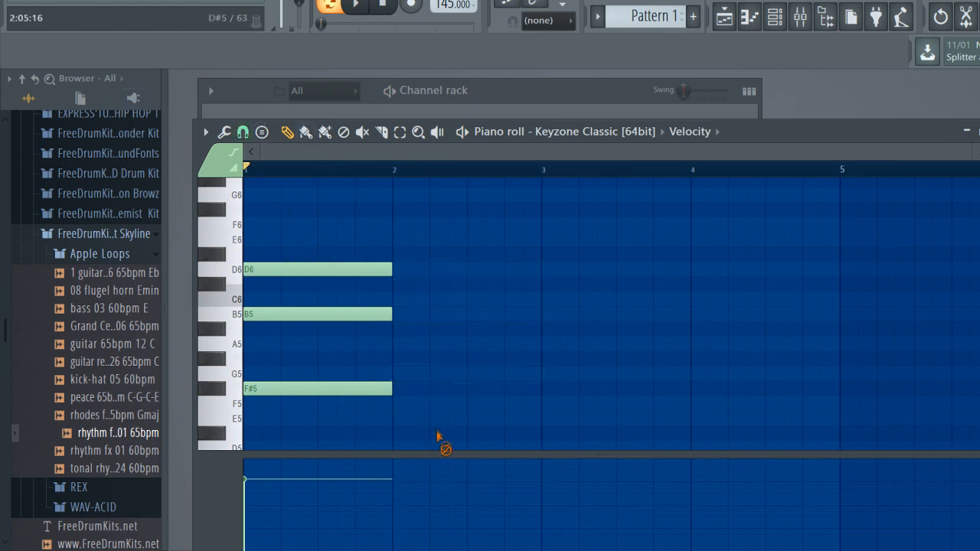
Shift the bar 1 B5 note to start at 1:03:00 and trim its end to the start of bar 2
drag(317, 315, 339, 315)
key(space)
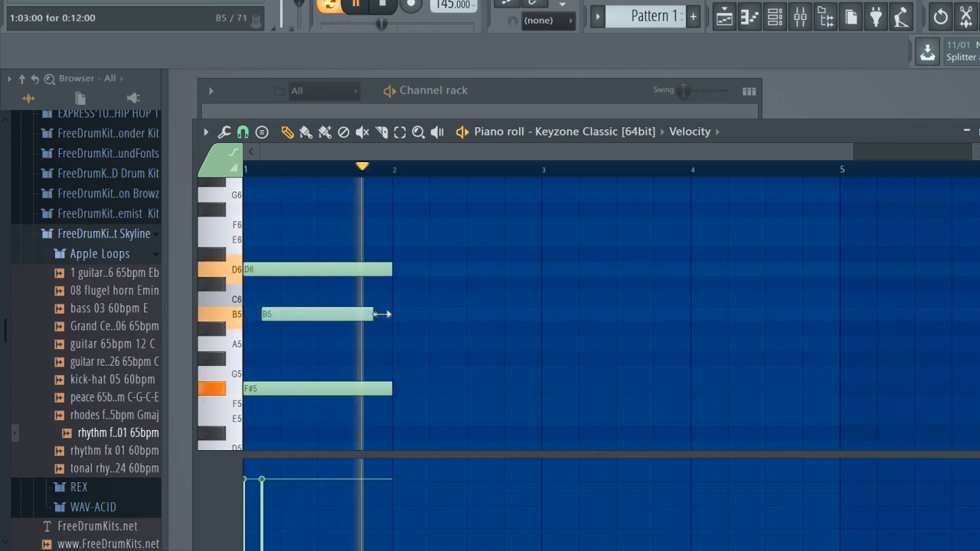
drag(411, 315, 392, 316)
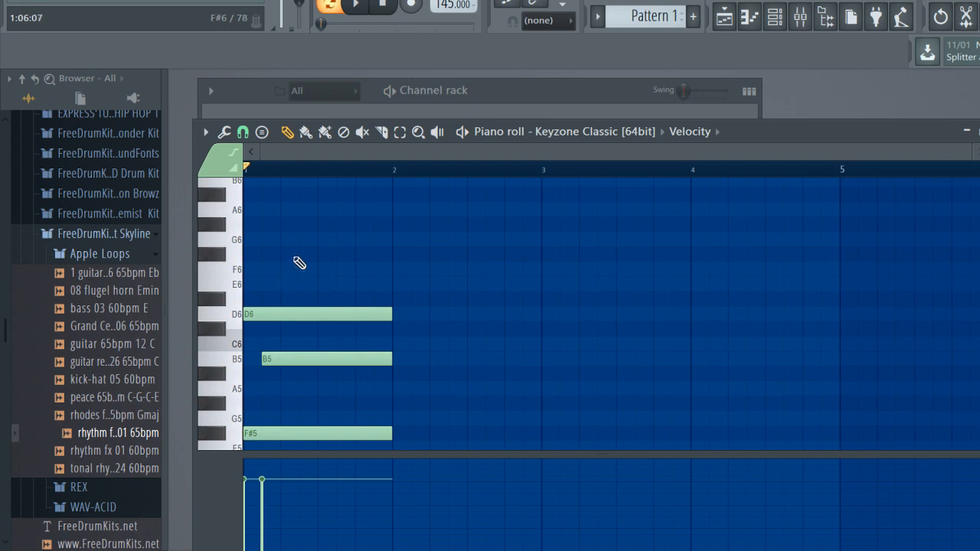
Add a high B6 note on the second beat of bar 1 and lower its velocity while checking playback
click(300, 255)
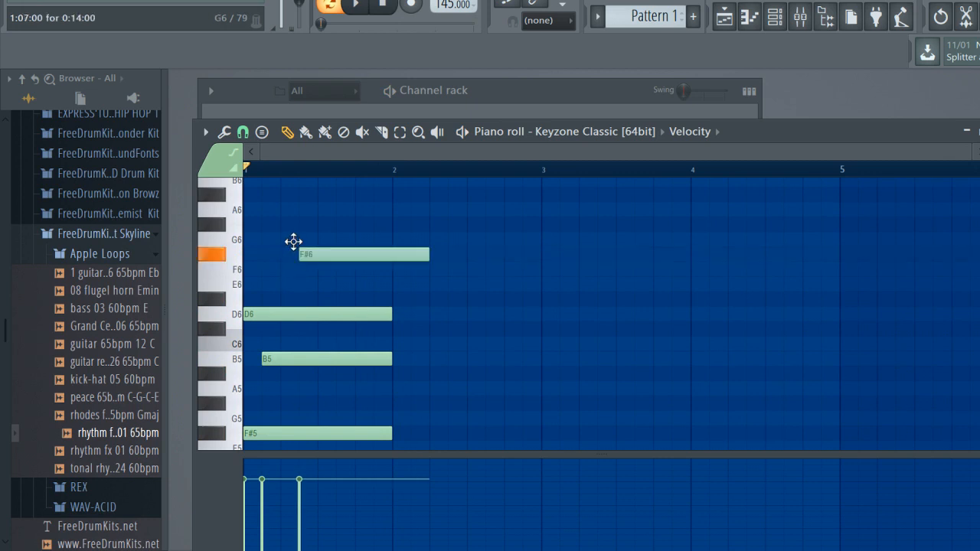
key(space)
key(space)
drag(356, 256, 342, 181)
click(294, 499)
key(space)
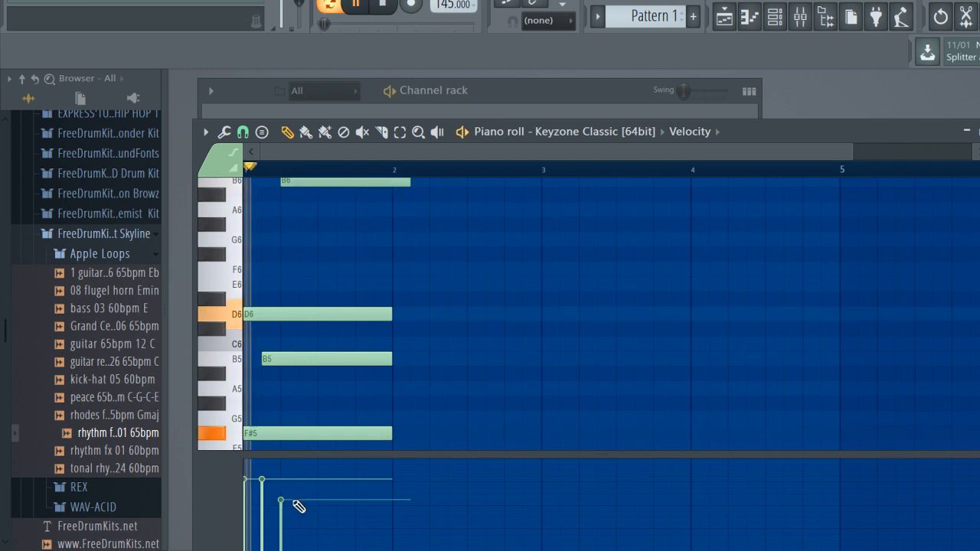
key(space)
click(293, 496)
Add an E6 note on the fourth beat of bar 1, shorten it to one beat and play the pattern
scroll(342, 417, down, 3)
mouse_move(337, 375)
mouse_down()
mouse_move(317, 282)
mouse_move(339, 176)
mouse_move(323, 217)
mouse_move(360, 218)
mouse_up()
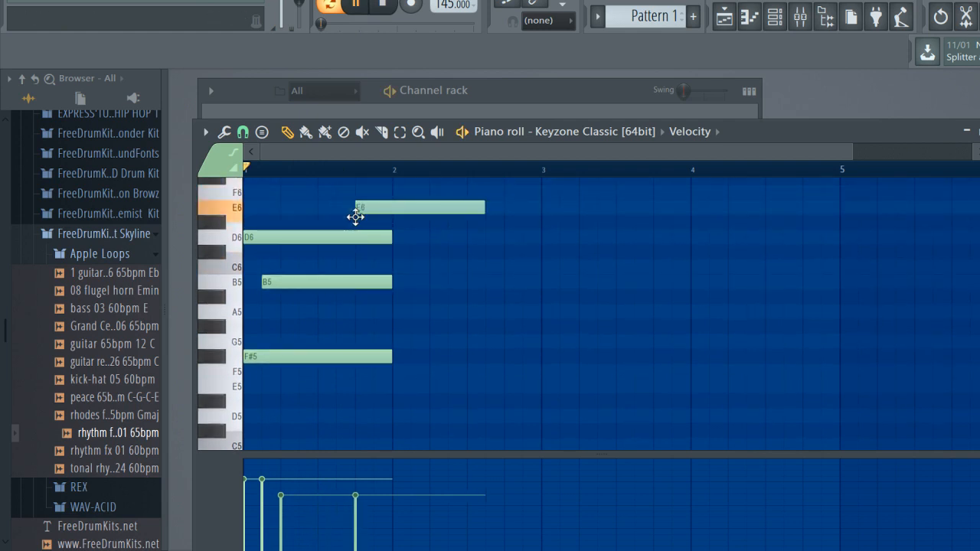
key(space)
drag(484, 208, 389, 208)
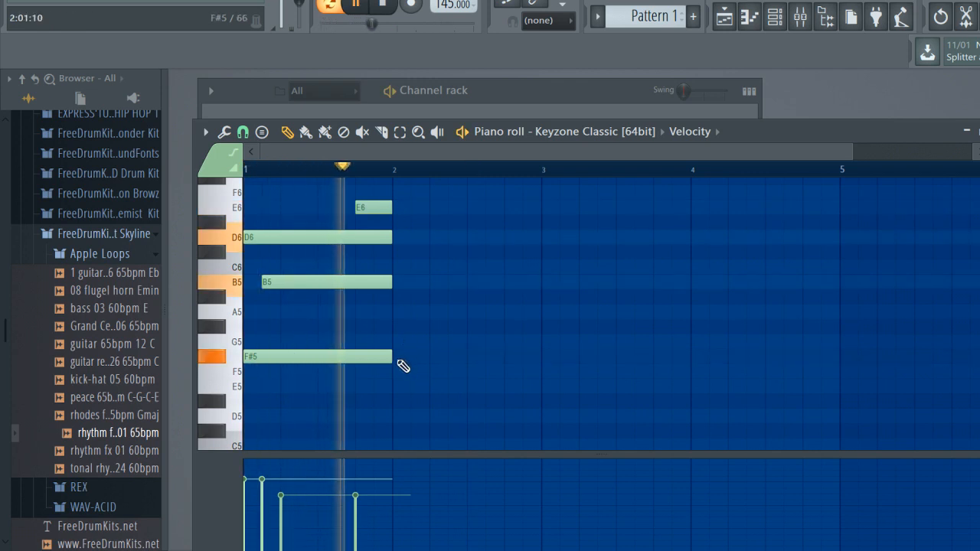
key(space)
Build a one-bar chord of G5, B5 and D6 at the start of bar 2
scroll(392, 359, down, 1)
click(396, 333)
scroll(395, 332, up, 4)
drag(395, 300, 393, 317)
click(395, 271)
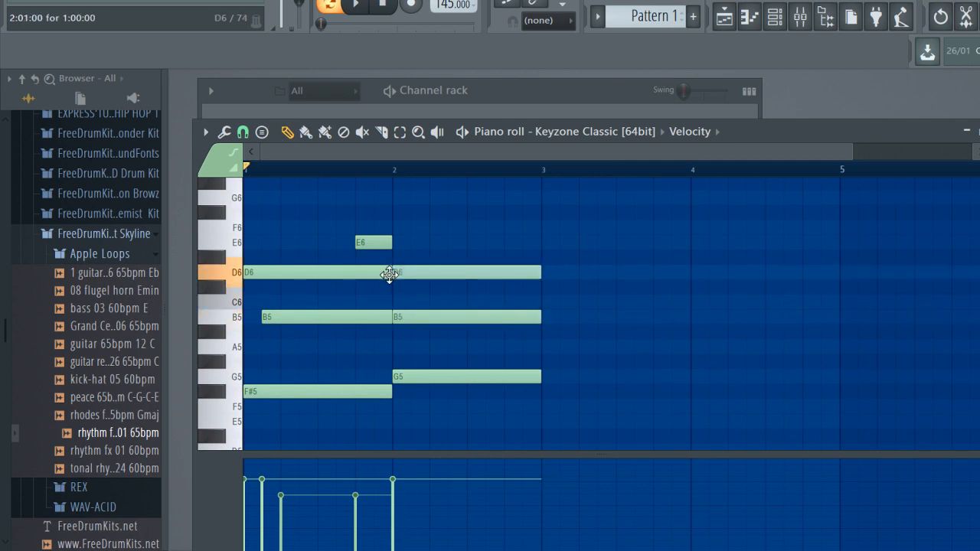
Shift the bar 2 B5 note to start at 2:03:00 and play the pattern back
drag(422, 312, 442, 319)
key(space)
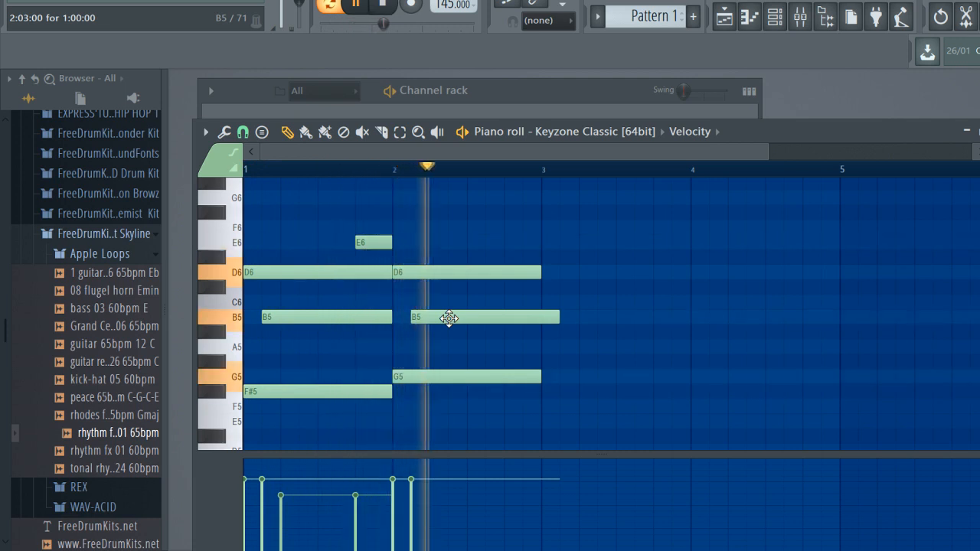
key(space)
Add an A6 note at 2:05:00, trim its end to the start of bar 3 and check it in playback
scroll(448, 269, up, 1)
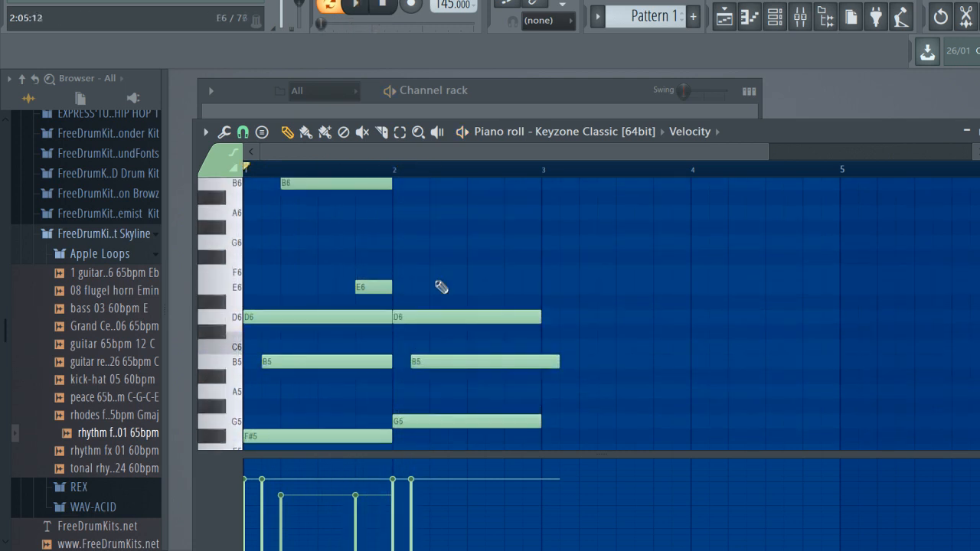
click(423, 259)
drag(423, 252, 423, 212)
key(space)
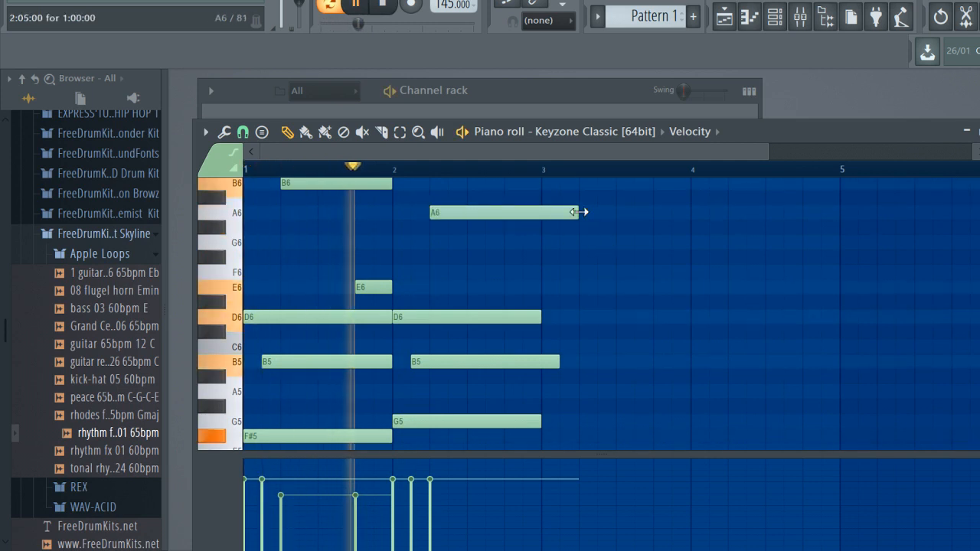
drag(578, 213, 545, 214)
key(space)
scroll(409, 284, up, 2)
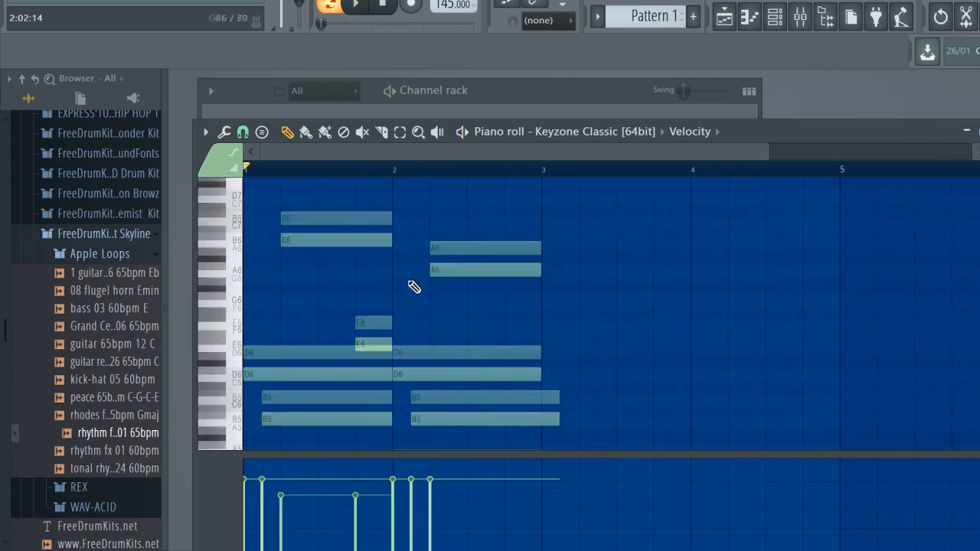
Move the bar 2 A6 note down to G6, lower its velocity slightly and check it in playback
drag(453, 302, 456, 338)
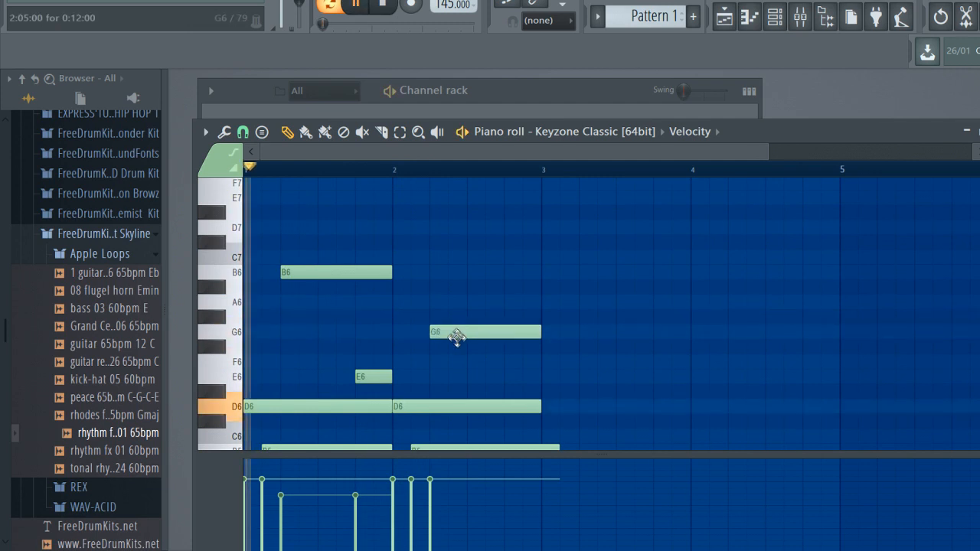
key(space)
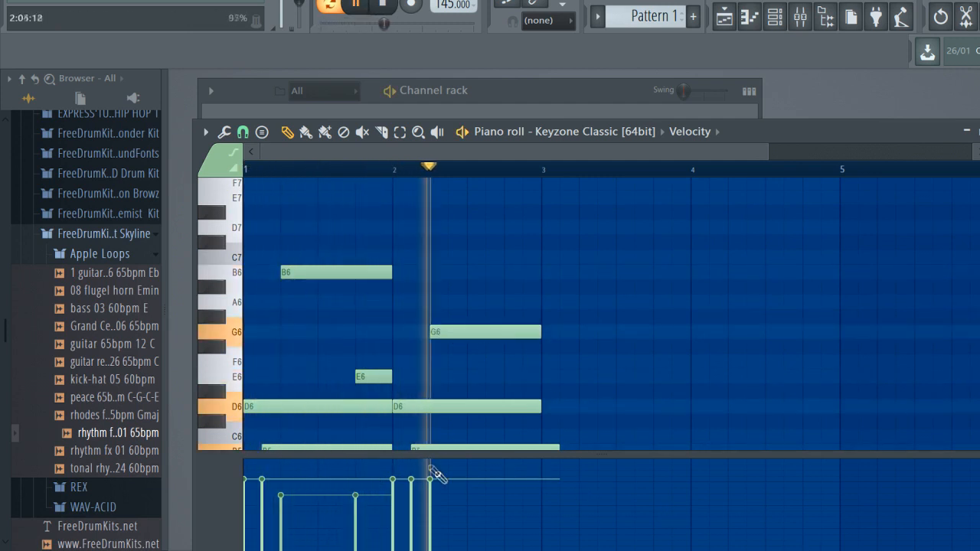
key(space)
Add an E6 note at 2:13:00 and trim its end to the start of bar 3
click(509, 376)
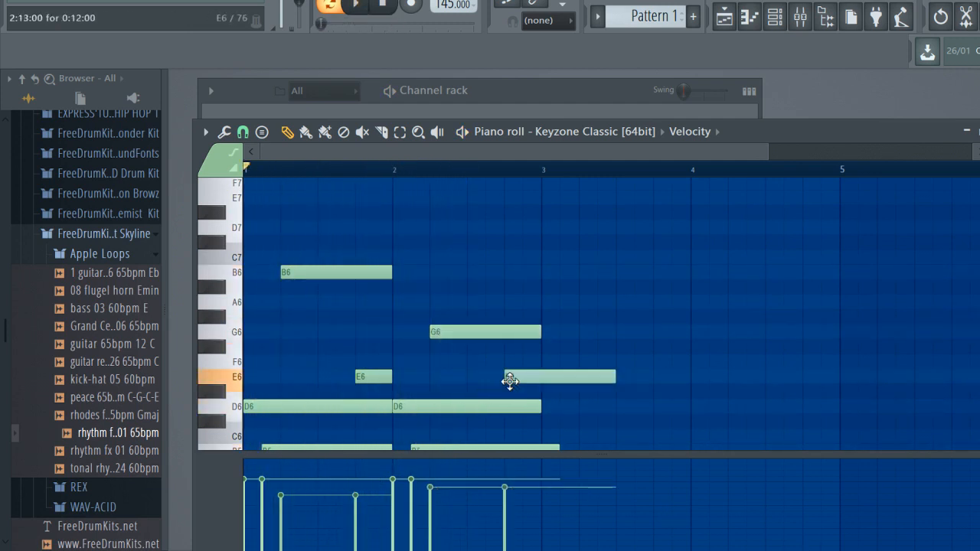
key(space)
drag(615, 378, 541, 379)
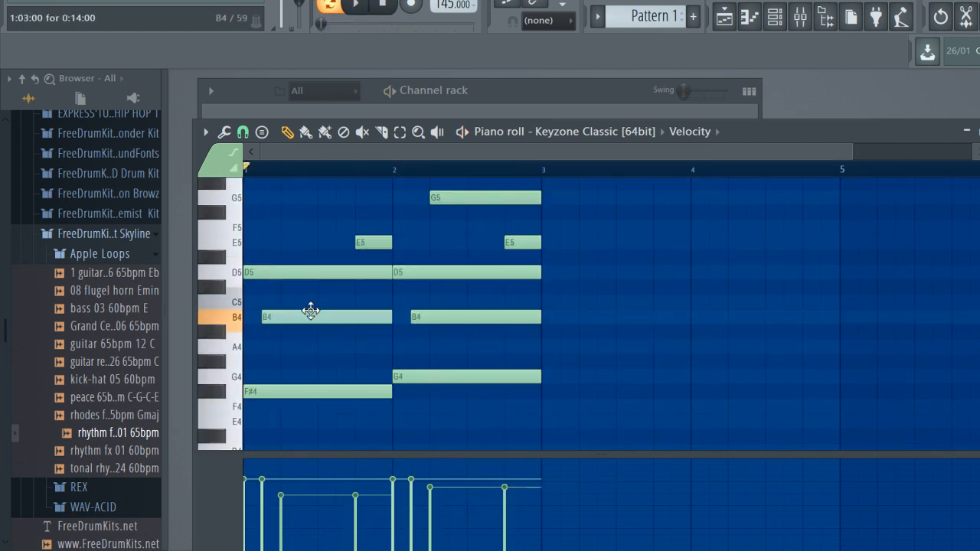
Transpose the whole pattern down one octave and play it back
key(space)
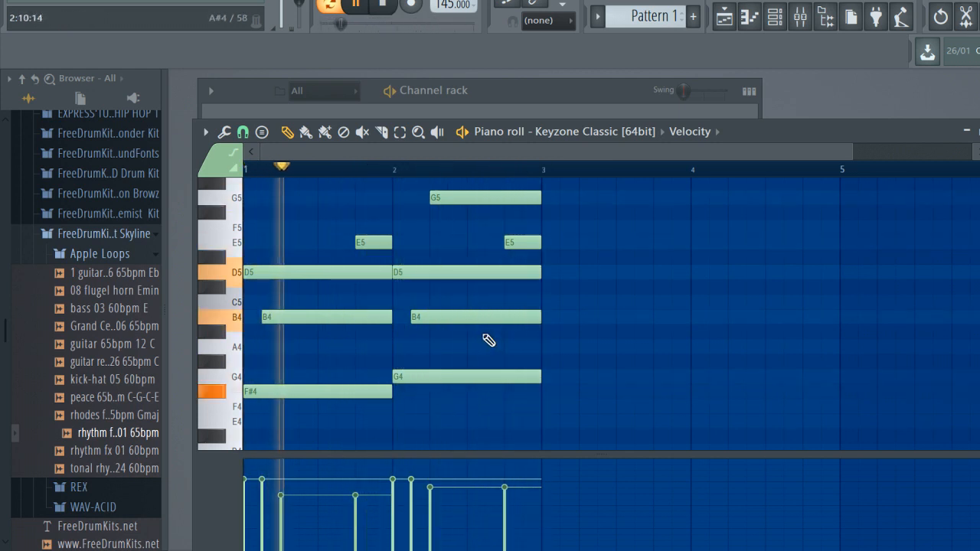
key(space)
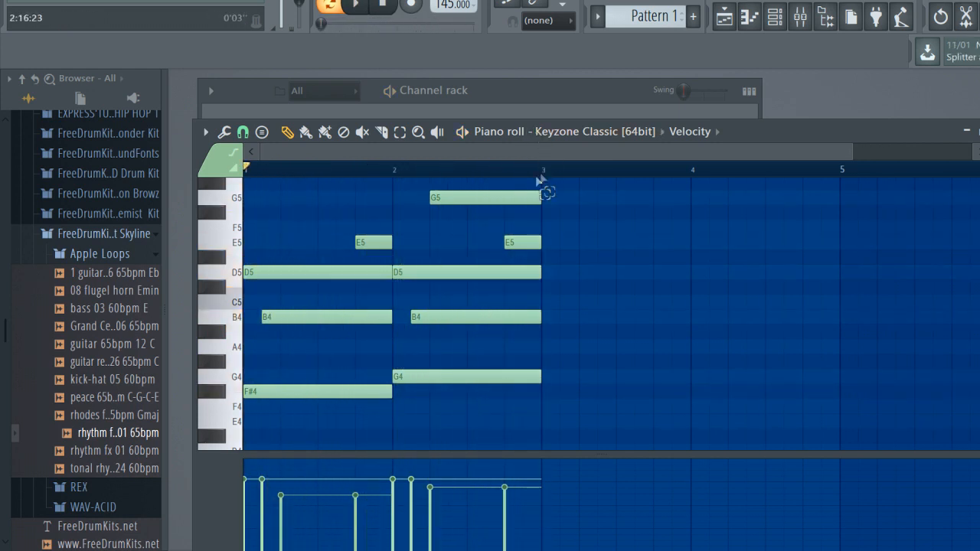
Duplicate the notes of bars 1 and 2 into bars 3 and 4 and play the copy
drag(543, 178, 183, 178)
key(ctrl+b)
key(space)
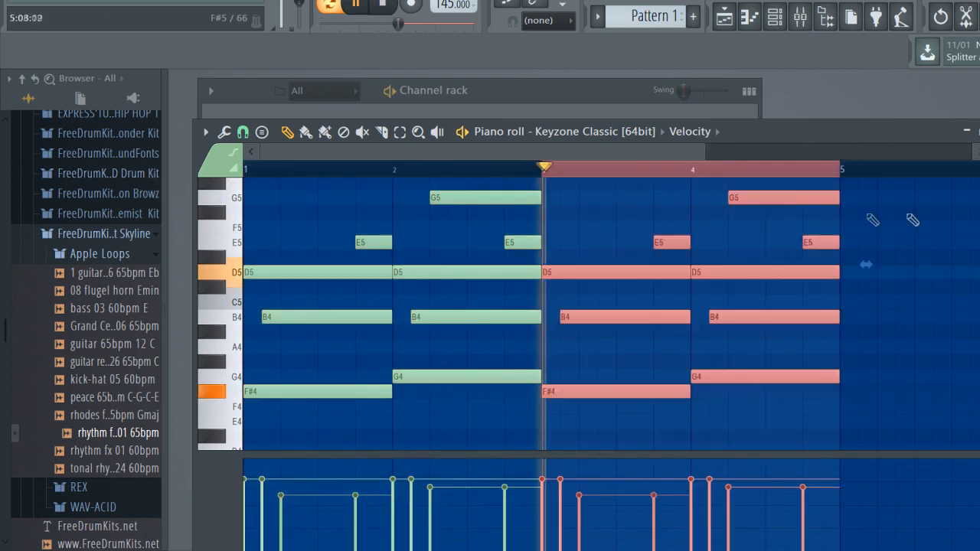
key(space)
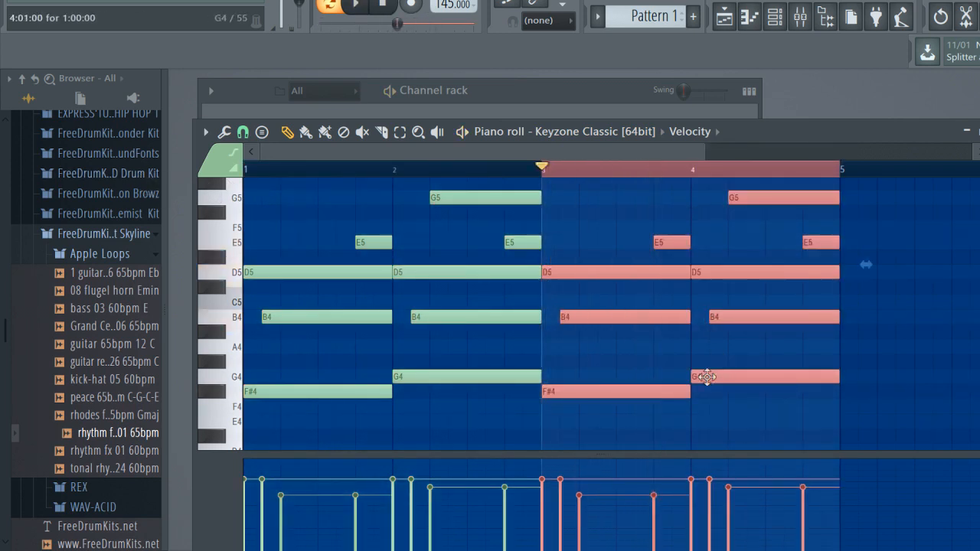
Move the bar 4 bass note down to E4, try a G#4 above it, and play from bar 4
click(702, 416)
drag(711, 375, 713, 429)
click(692, 170)
click(699, 362)
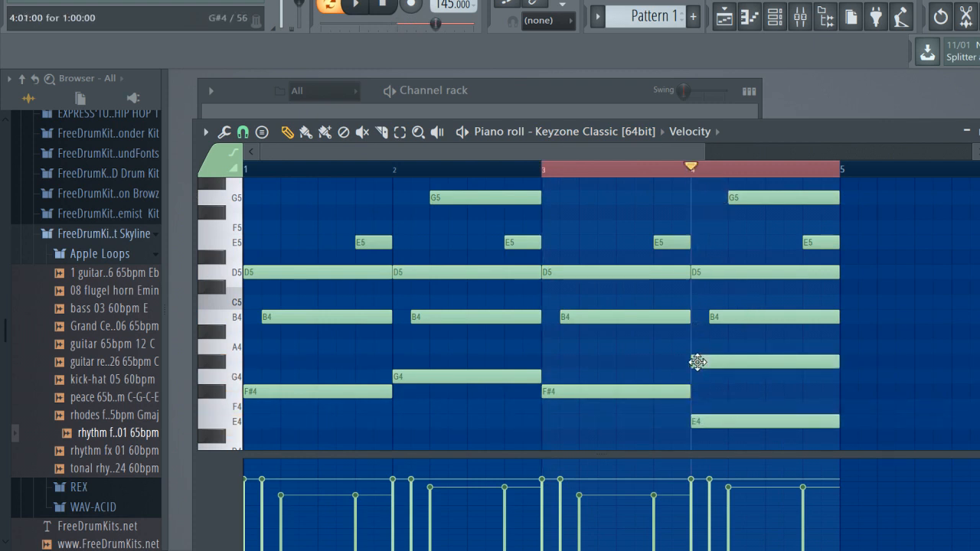
right_click(698, 363)
mouse_move(727, 314)
mouse_down()
mouse_move(734, 377)
mouse_move(737, 336)
mouse_move(728, 317)
mouse_up()
key(space)
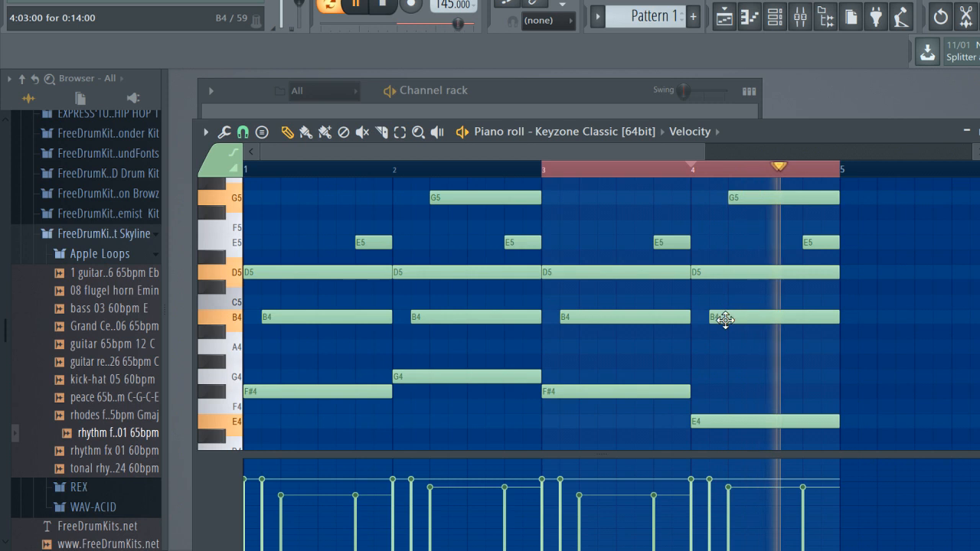
Clear the time selection over bars 3 and 4 and play the pattern from the start
scroll(657, 175, down, 3)
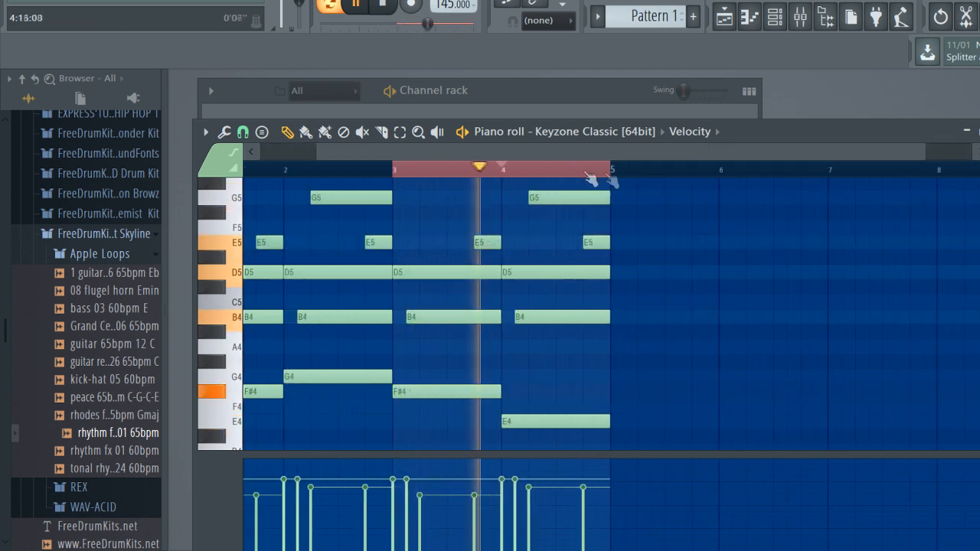
scroll(595, 278, up, 2)
key(space)
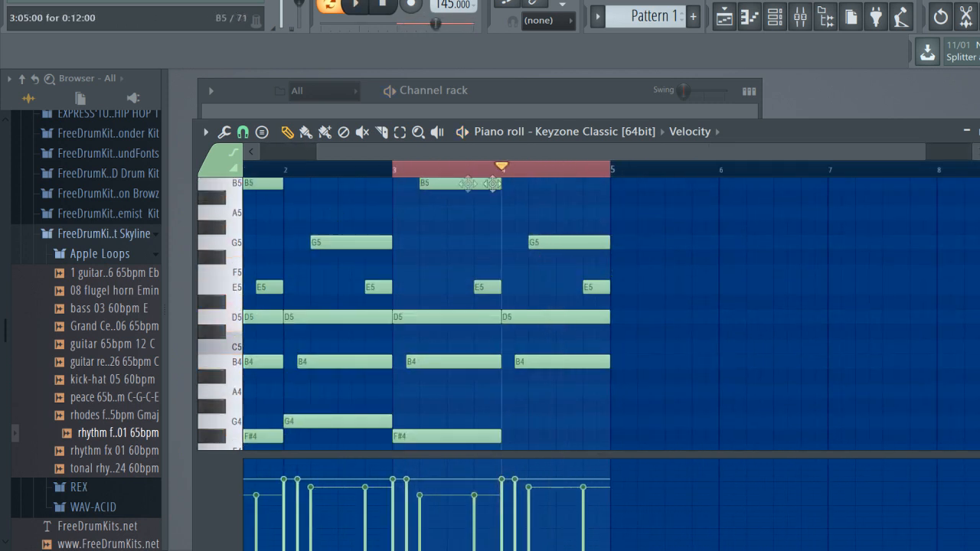
double_click(551, 174)
key(space)
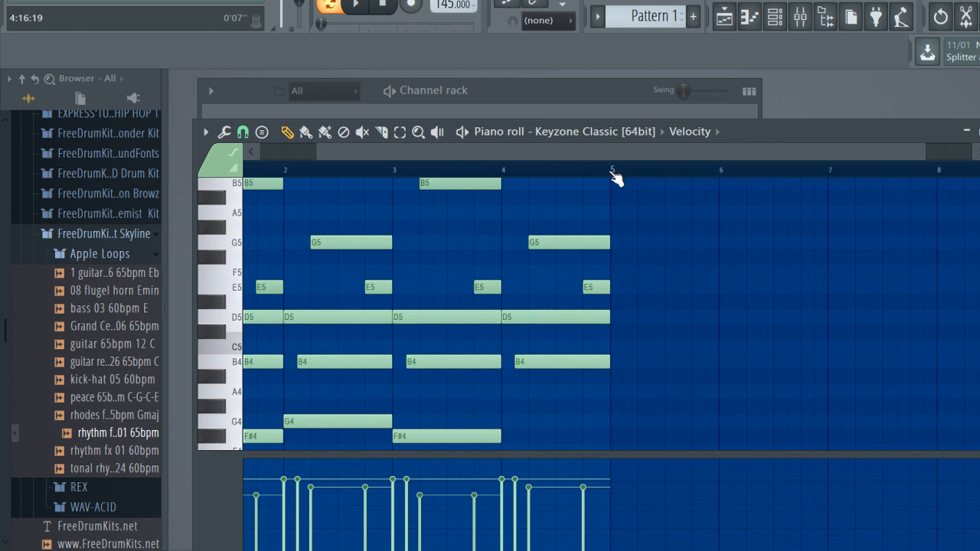
key(space)
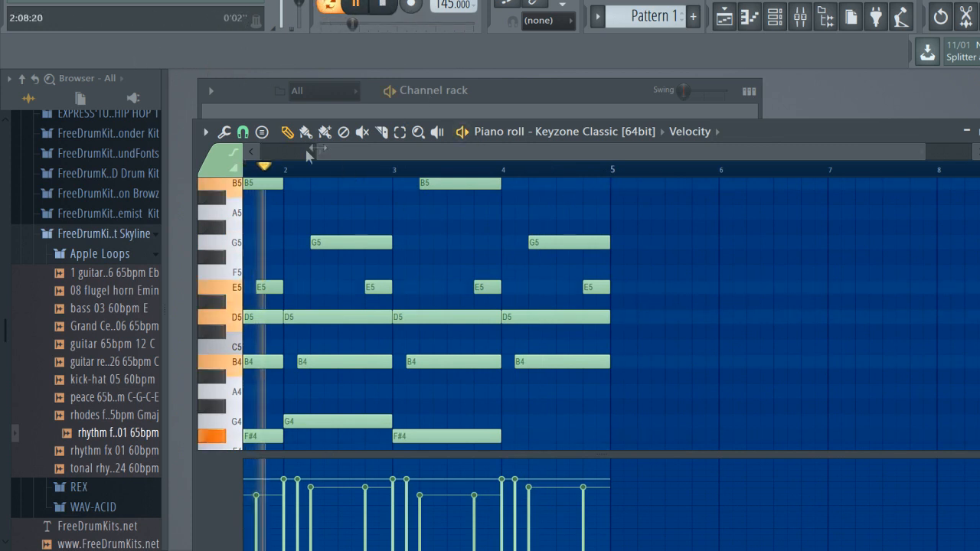
key(space)
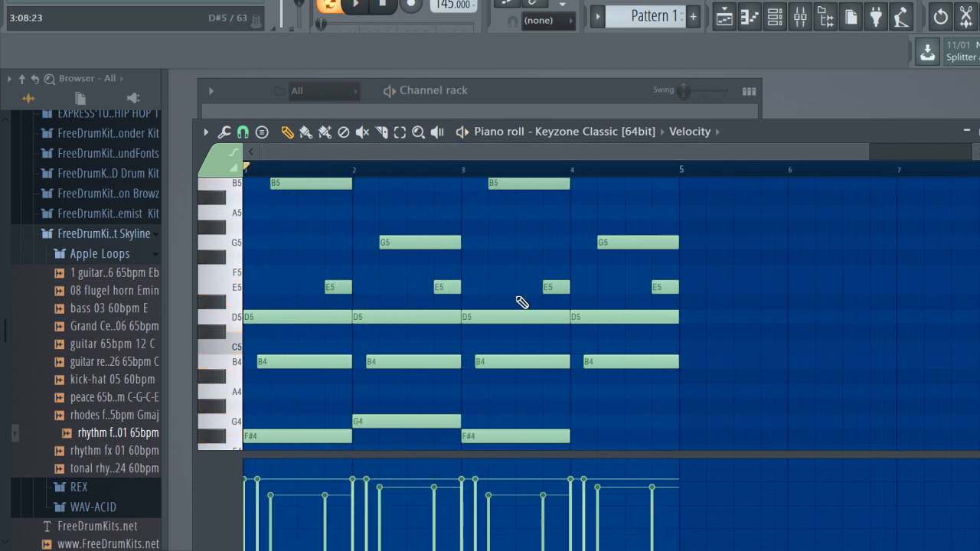
Transpose all the notes up one semitone and play the pattern
key(shift+Up)
key(space)
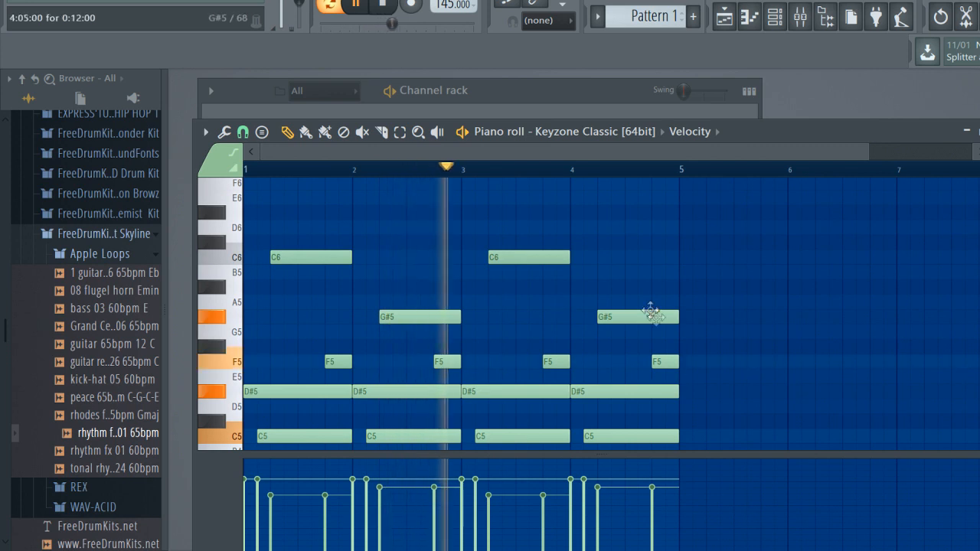
Replace the bar 4 notes with one-bar F4 and C5 notes plus a G#4 starting at 4:03:00, and play them
scroll(652, 317, down, 3)
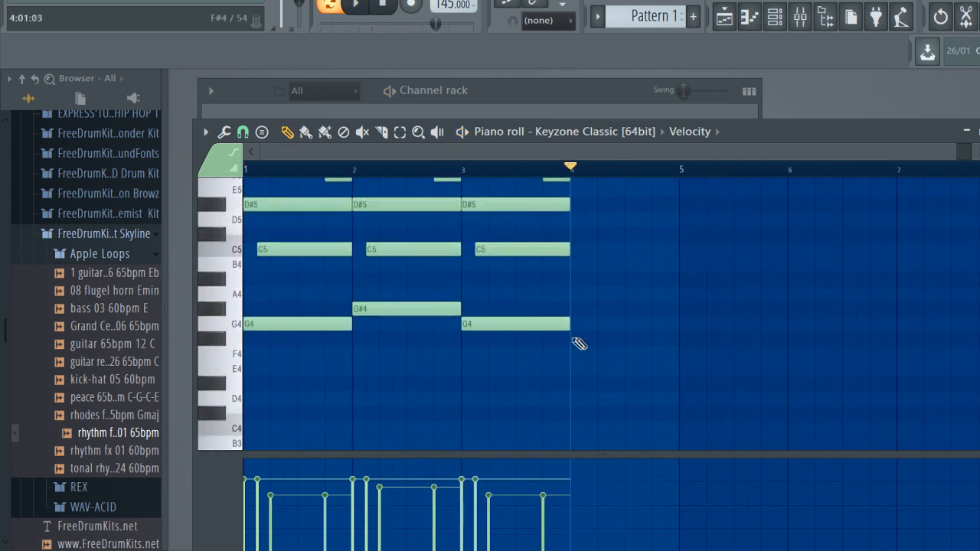
click(571, 354)
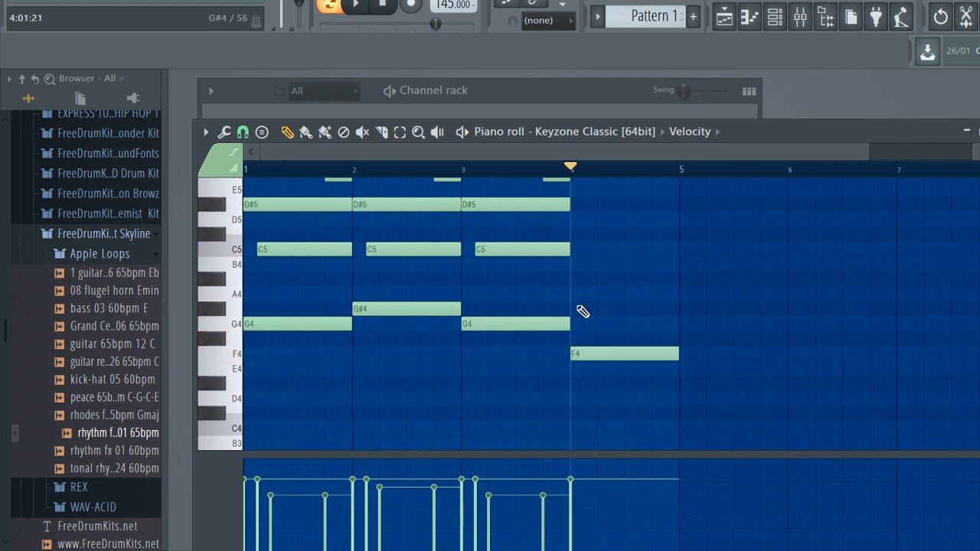
click(574, 309)
drag(593, 275, 574, 253)
key(space)
Add a G#5 note at 4:05:00 and an F5 note at 4:13:00, both ending at the start of bar 5
key(space)
scroll(651, 291, up, 3)
drag(627, 308, 604, 260)
key(space)
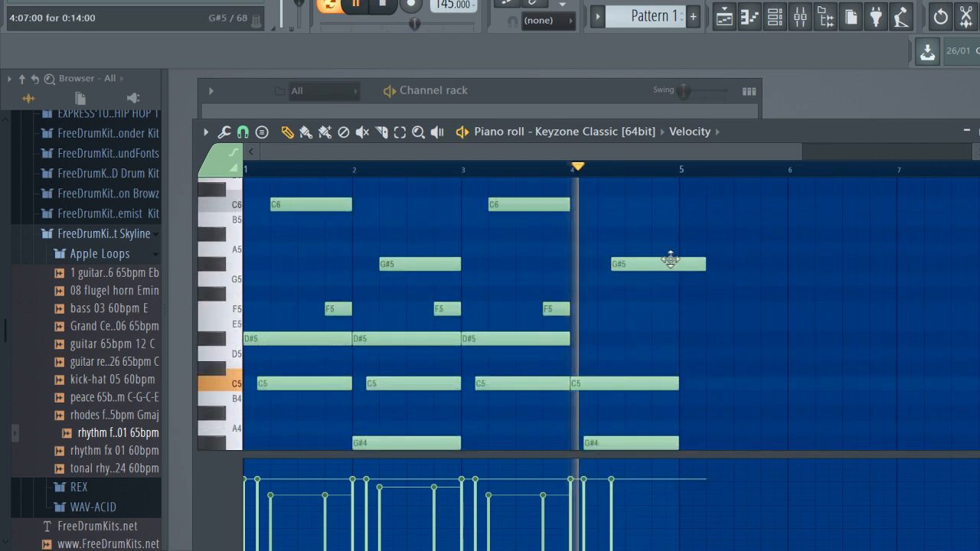
key(space)
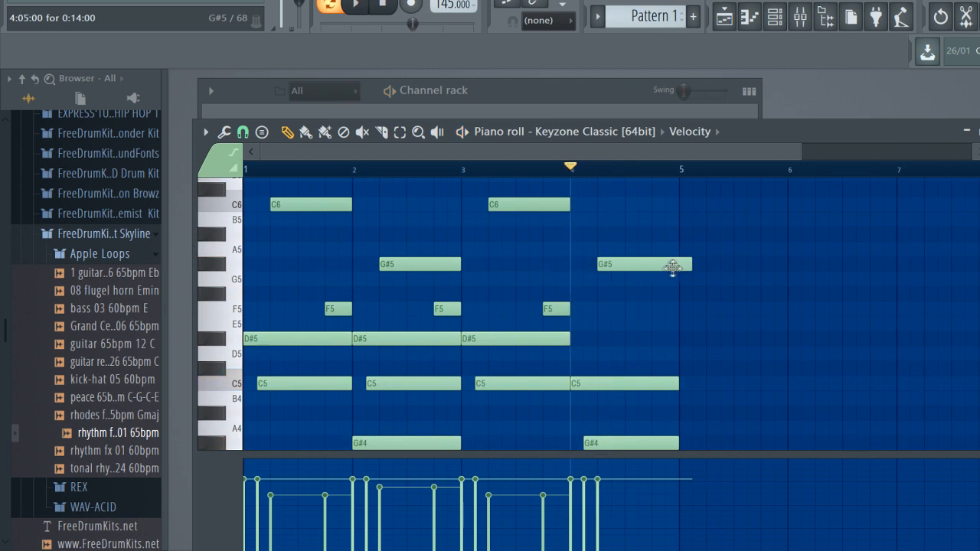
key(space)
drag(687, 268, 656, 322)
drag(732, 308, 679, 309)
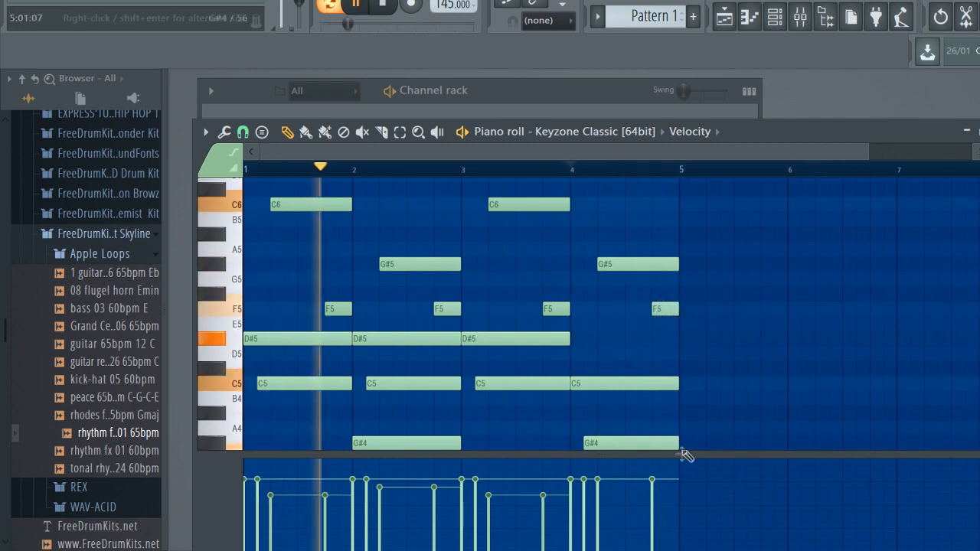
Lower the velocities of the bar 4 G#5 and F5 notes and duplicate the four bars into bars 5 to 8
scroll(683, 452, down, 3)
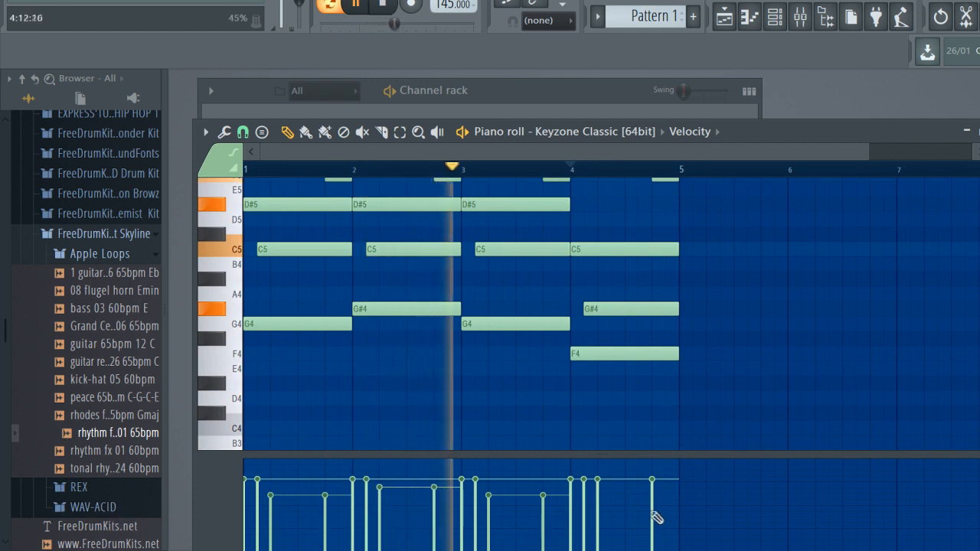
click(613, 496)
click(652, 505)
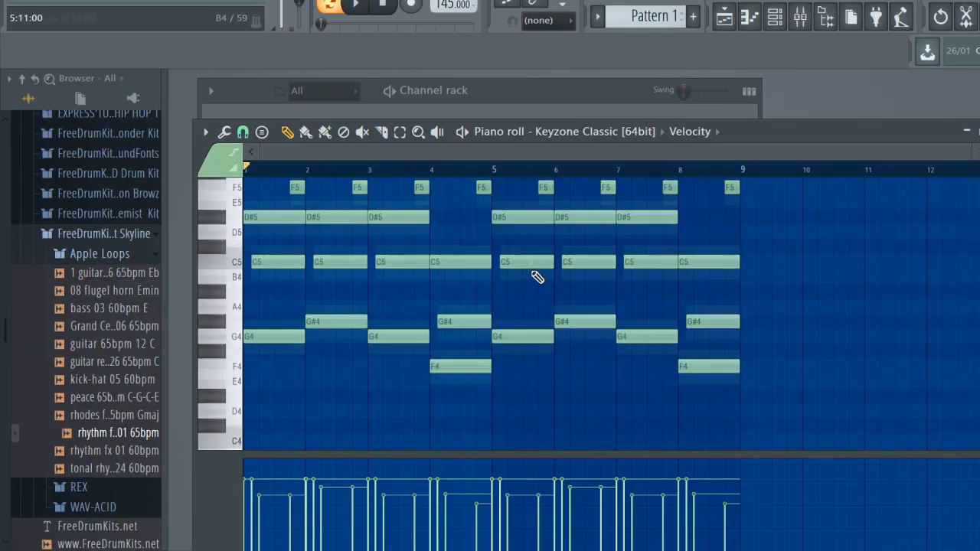
Play the eight-bar melody from the start to check it
scroll(537, 278, up, 2)
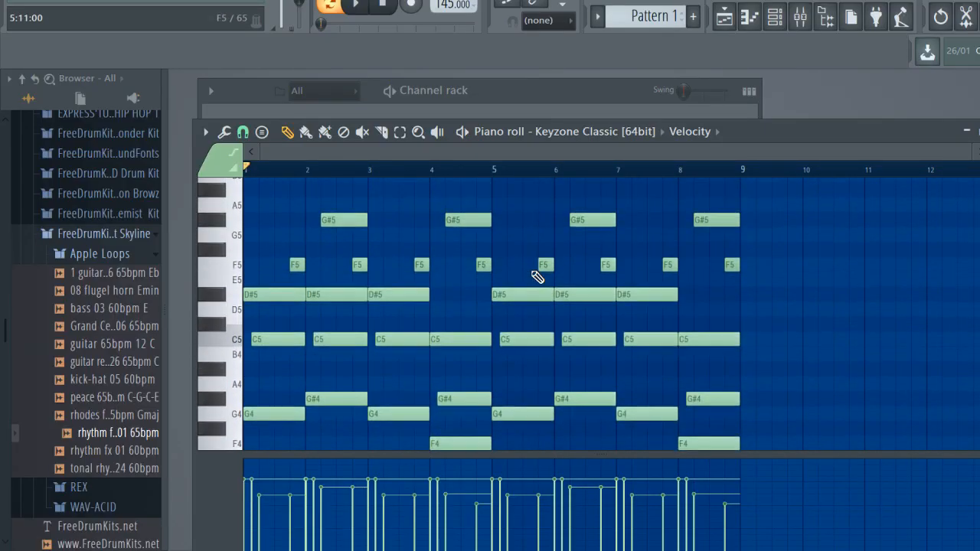
key(space)
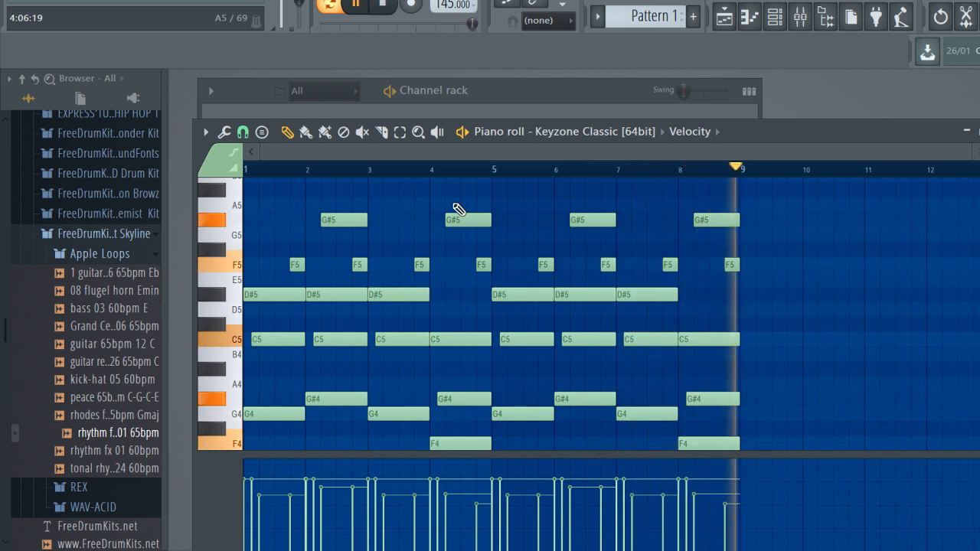
key(space)
Close the piano roll and the Keyzone Classic window, and open the mixer, repositioned to show its first tracks
key(F7)
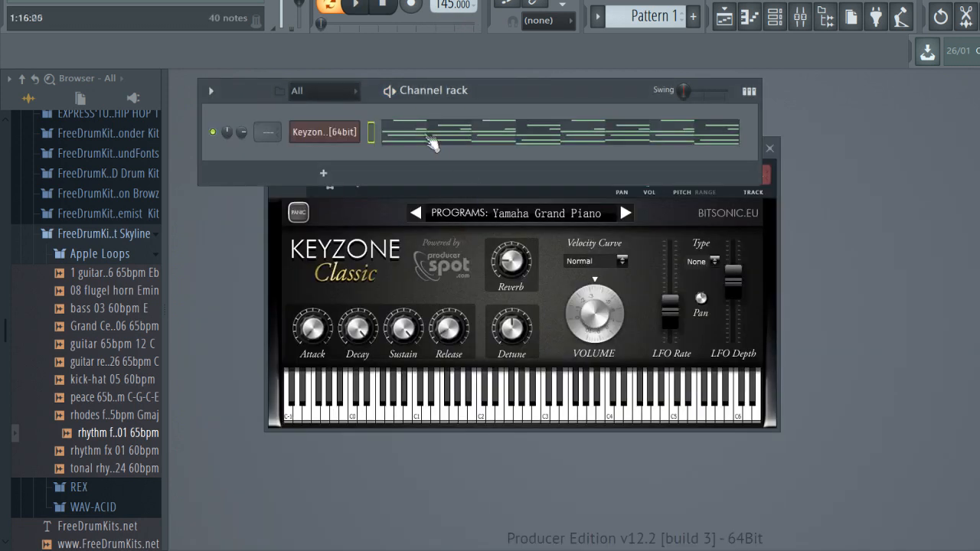
click(344, 131)
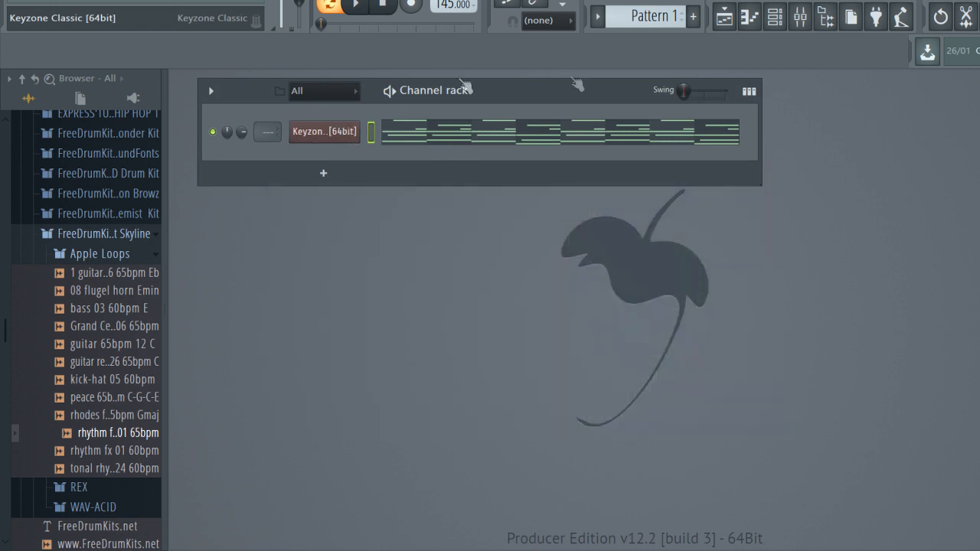
click(800, 22)
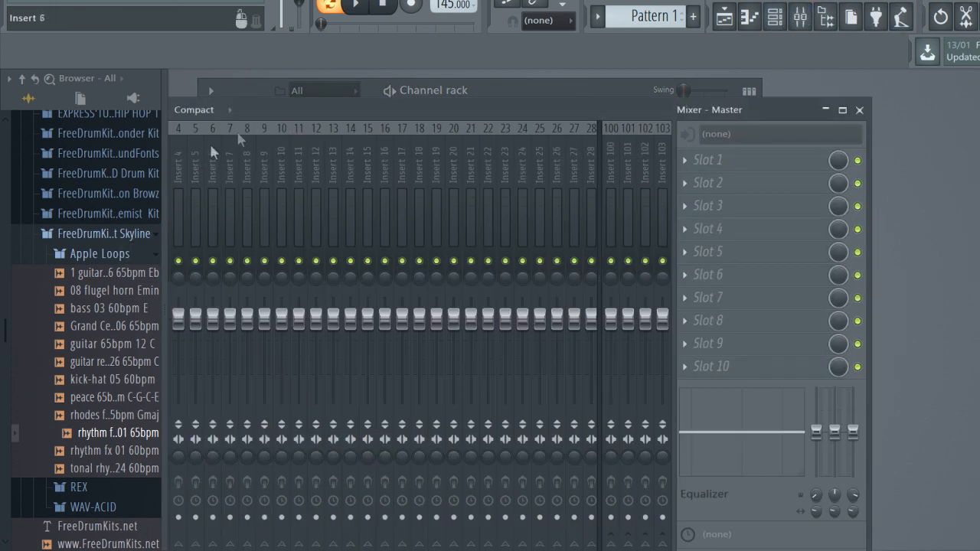
drag(303, 114, 534, 146)
Route the Keyzone Classic channel to mixer Insert 1 and leave only that track's mixer view open
click(352, 221)
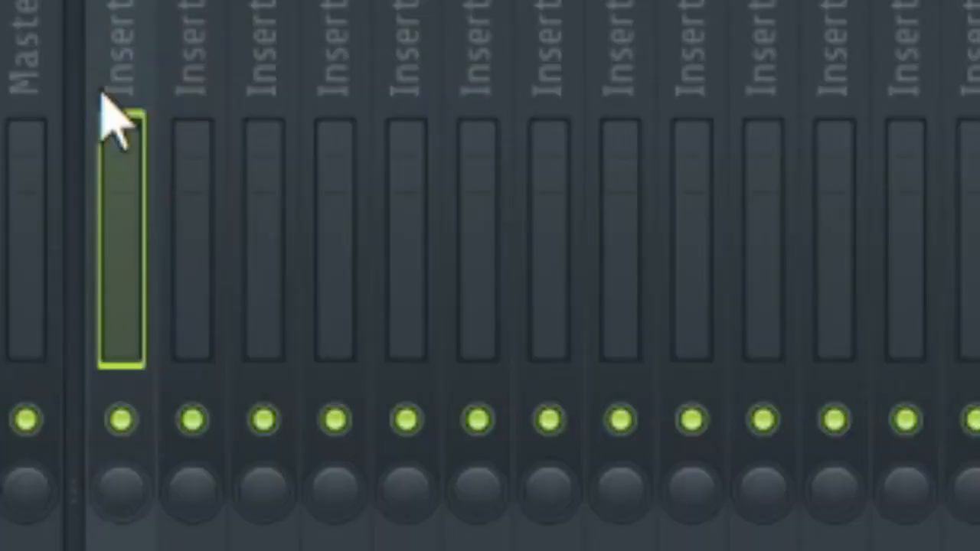
key(ctrl+l)
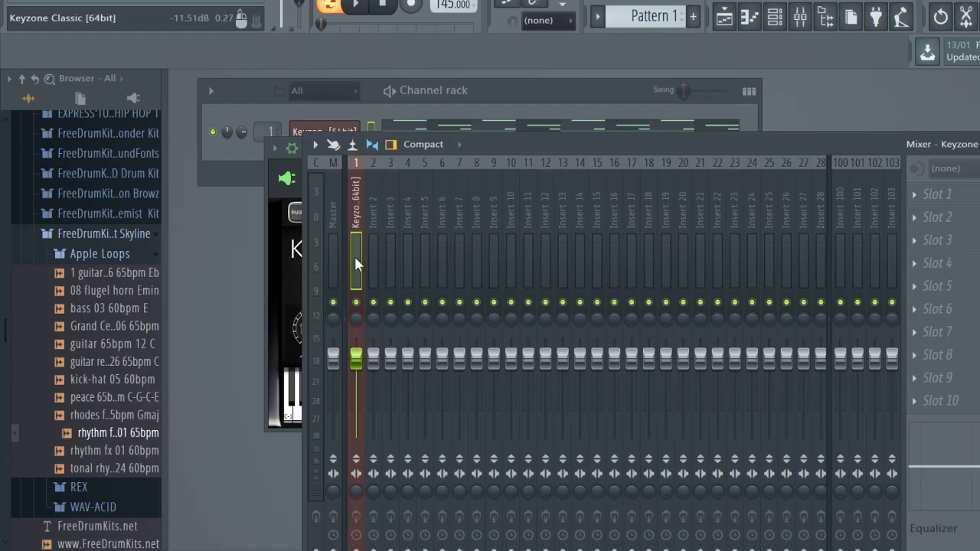
click(346, 135)
click(342, 136)
click(341, 132)
click(352, 219)
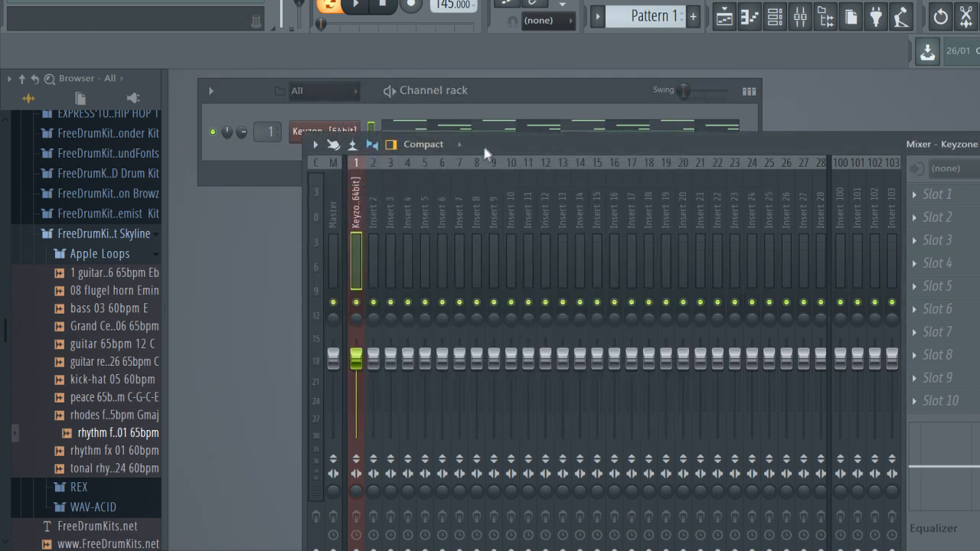
Reposition the mixer to reveal its effect slots and load Fruity parametric EQ 2 on the Keyzone Classic track
drag(482, 143, 353, 144)
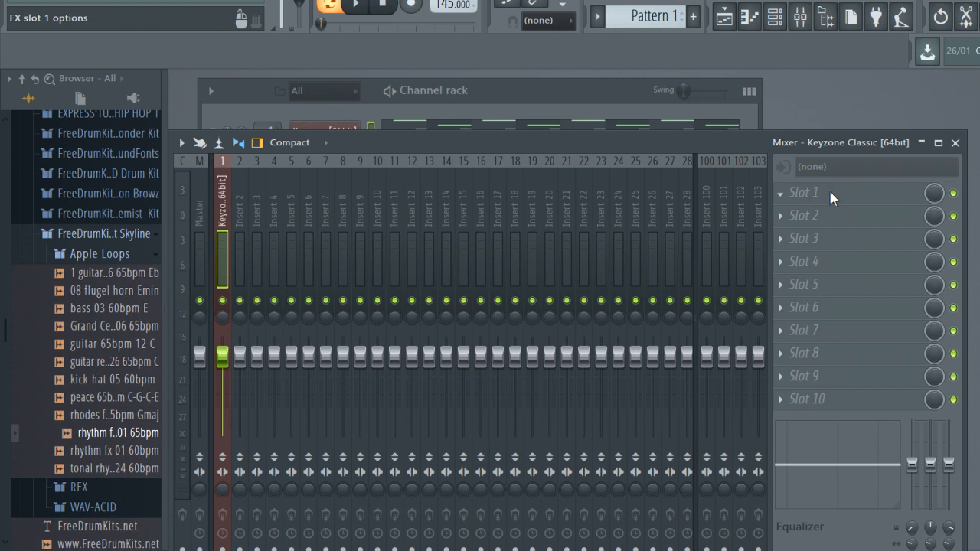
click(879, 71)
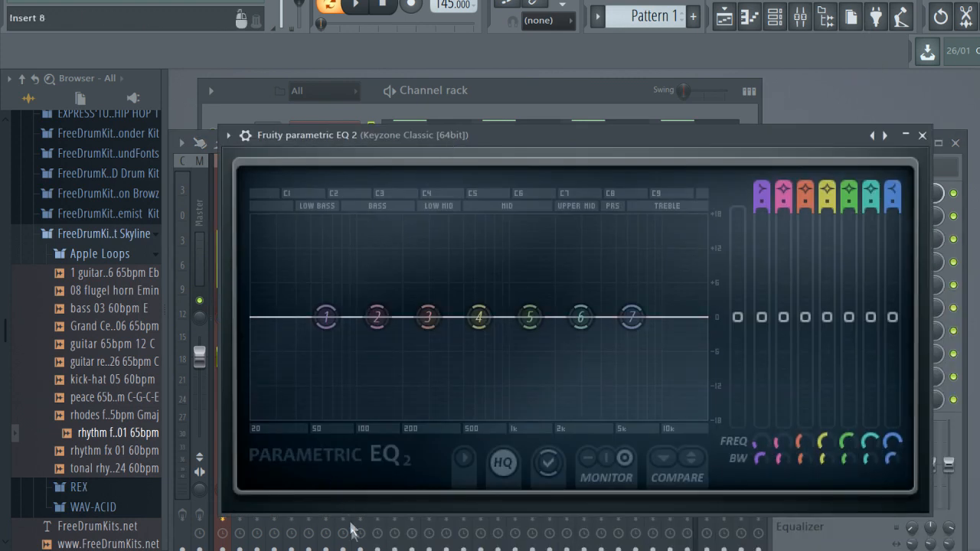
Cut the low end with the band 1 low shelf at about 207 Hz and -18 dB, and play the melody
drag(326, 317, 407, 417)
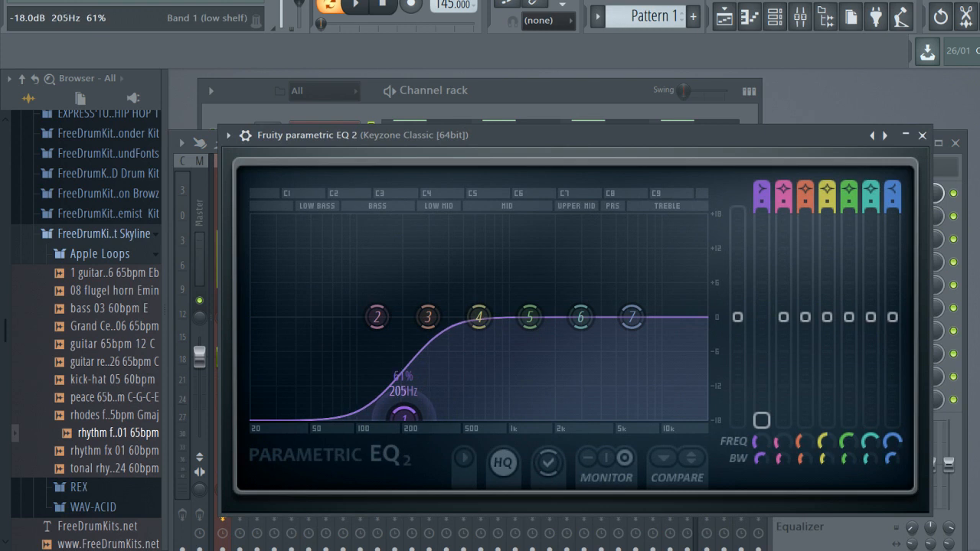
mouse_move(404, 417)
mouse_down()
mouse_move(396, 413)
mouse_move(405, 415)
mouse_up()
key(space)
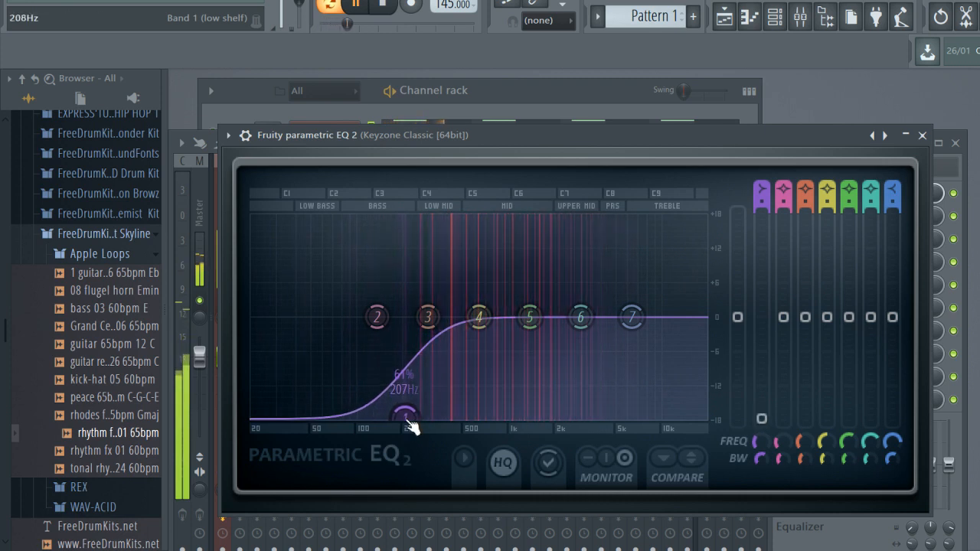
Cut the high end with the band 7 high shelf at about 3354 Hz and -18 dB, nudge band 1 slightly higher, and close the equalizer
mouse_move(404, 416)
mouse_down()
mouse_move(325, 417)
mouse_move(413, 417)
mouse_up()
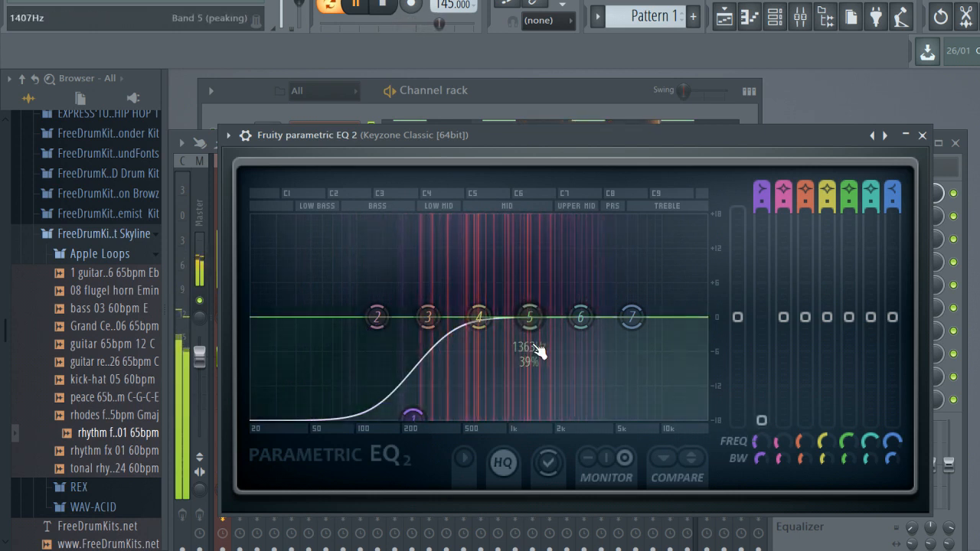
drag(609, 334, 590, 417)
key(space)
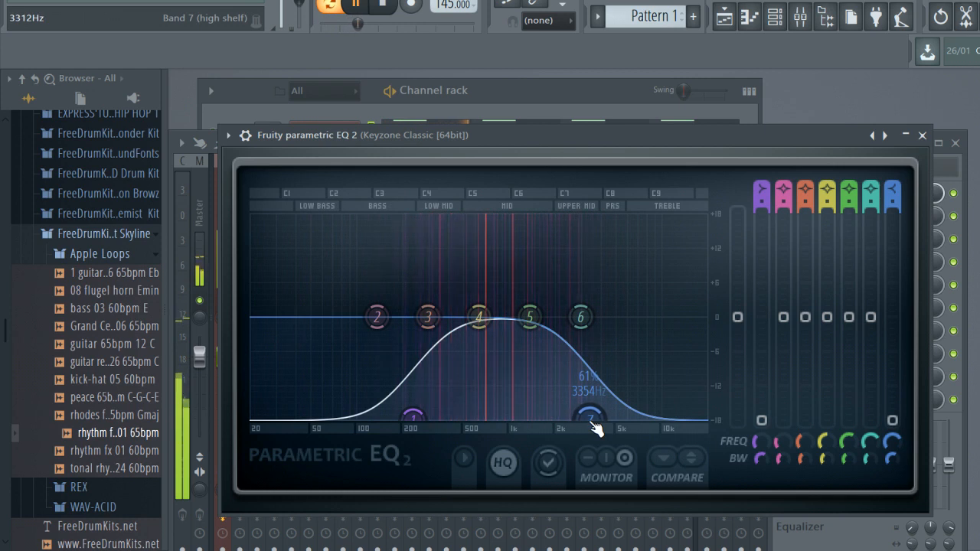
key(space)
click(922, 136)
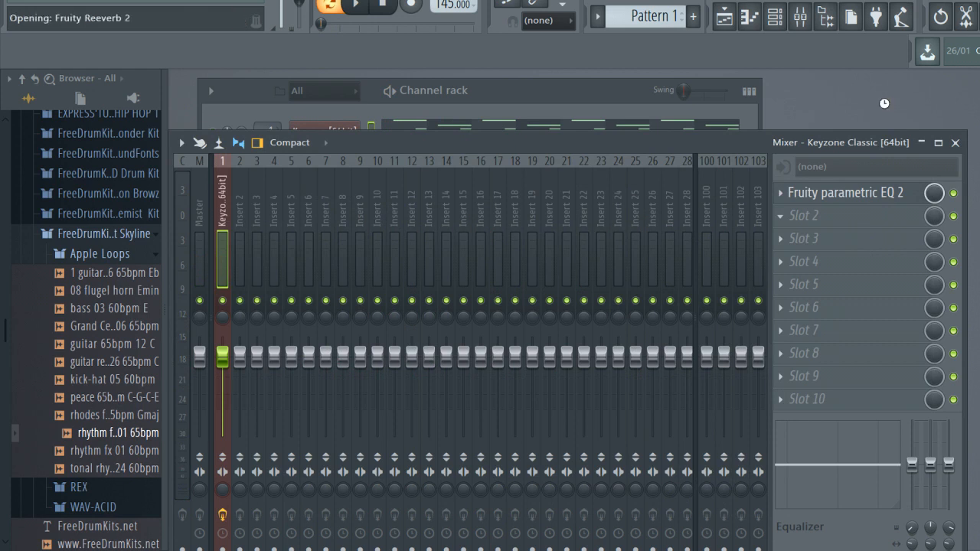
Load Fruity Reeverb 2 on the Keyzone Classic track, raise its wet level past 70% and lower its dry level while playing the melody
key(space)
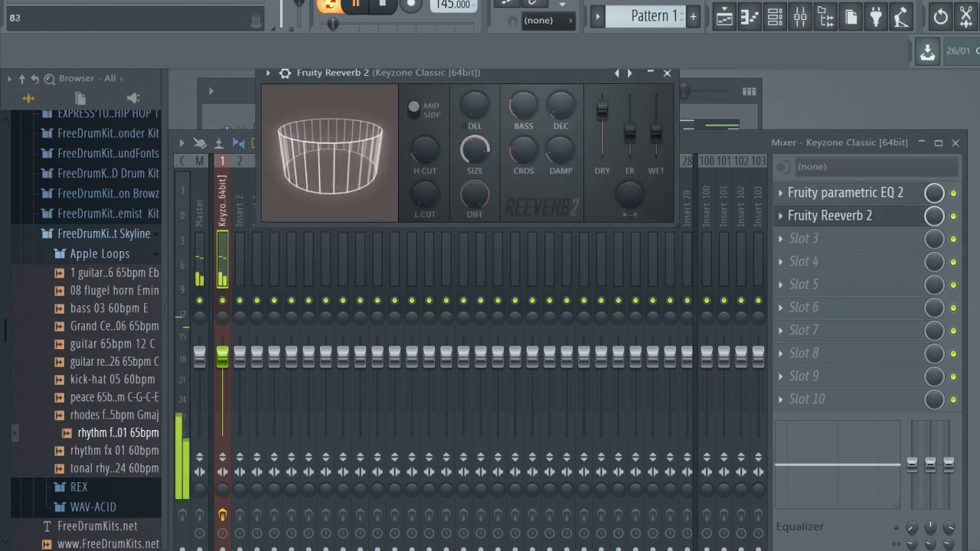
key(space)
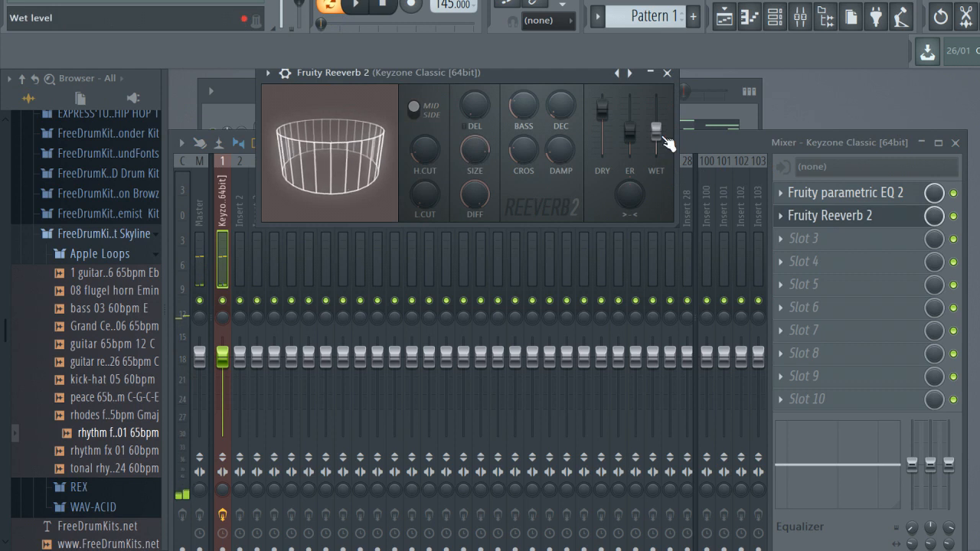
drag(663, 137, 663, 127)
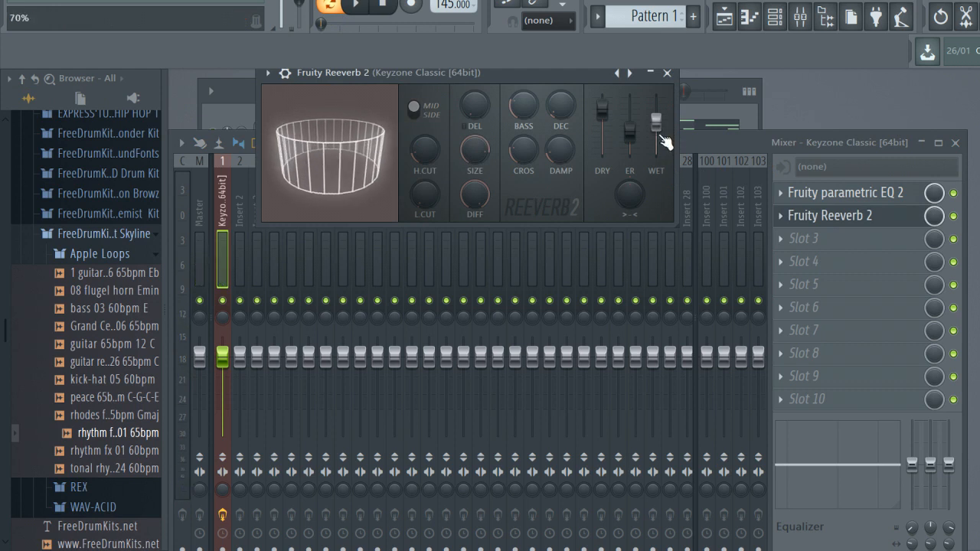
key(space)
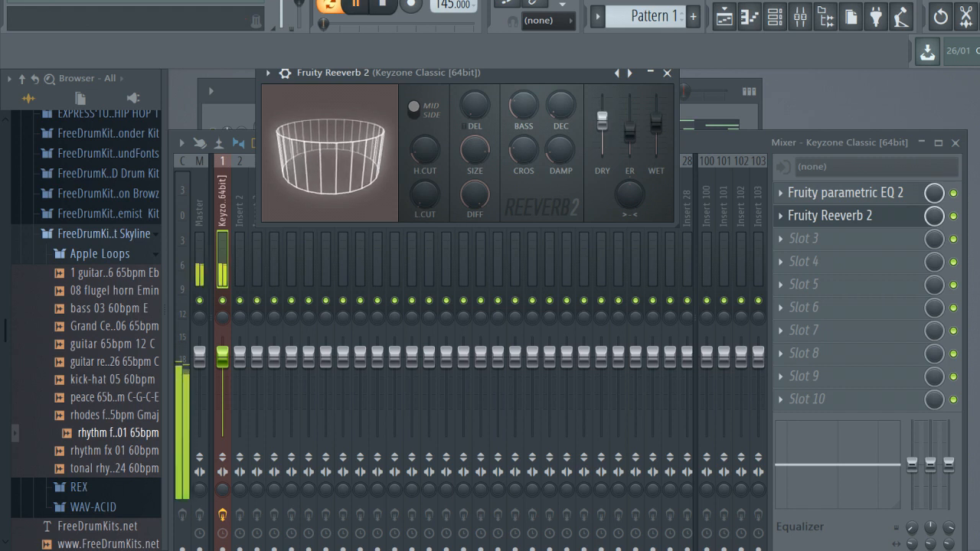
drag(664, 124, 664, 121)
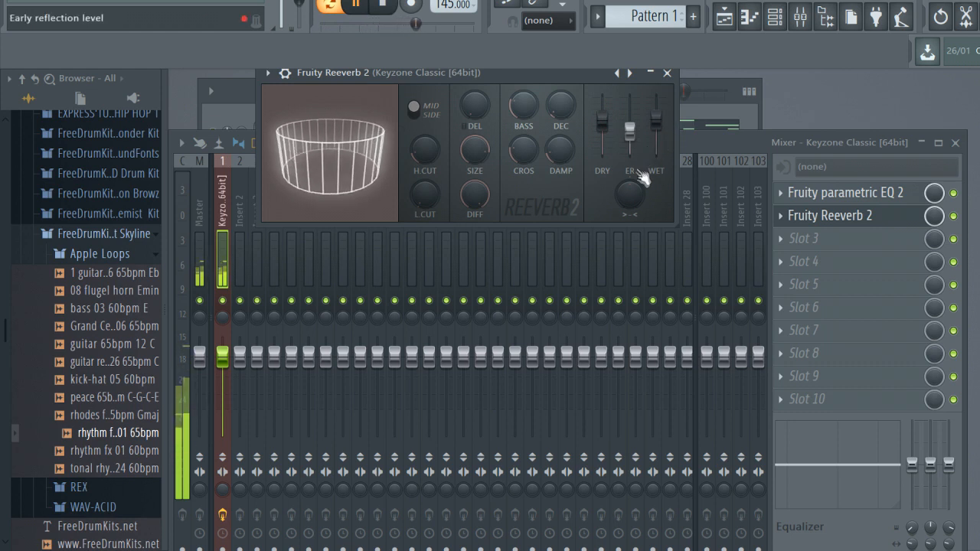
Close the reverb and mixer, clone the Keyzone Classic channel, and open the clone's empty piano roll
key(Escape)
key(Escape)
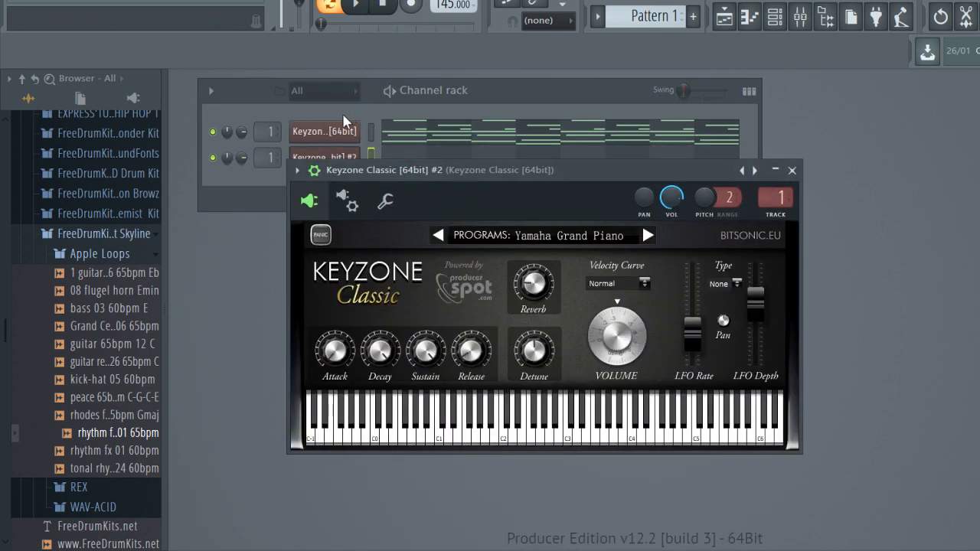
click(345, 115)
click(410, 161)
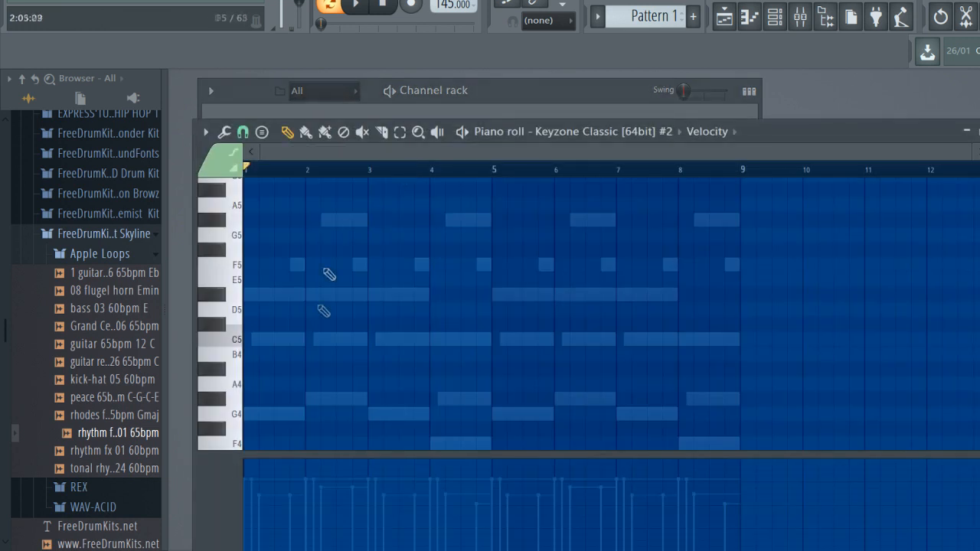
Start a top melody with a one-beat C7 note at the beginning of bar 1, raise its velocity, and play it with the chords
scroll(323, 318, up, 3)
click(292, 264)
drag(293, 263, 259, 232)
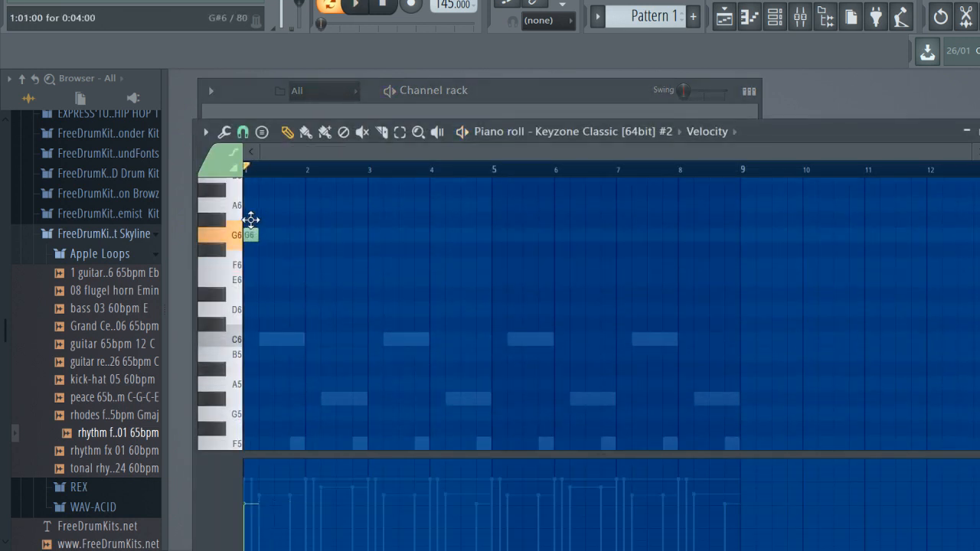
scroll(255, 241, up, 3)
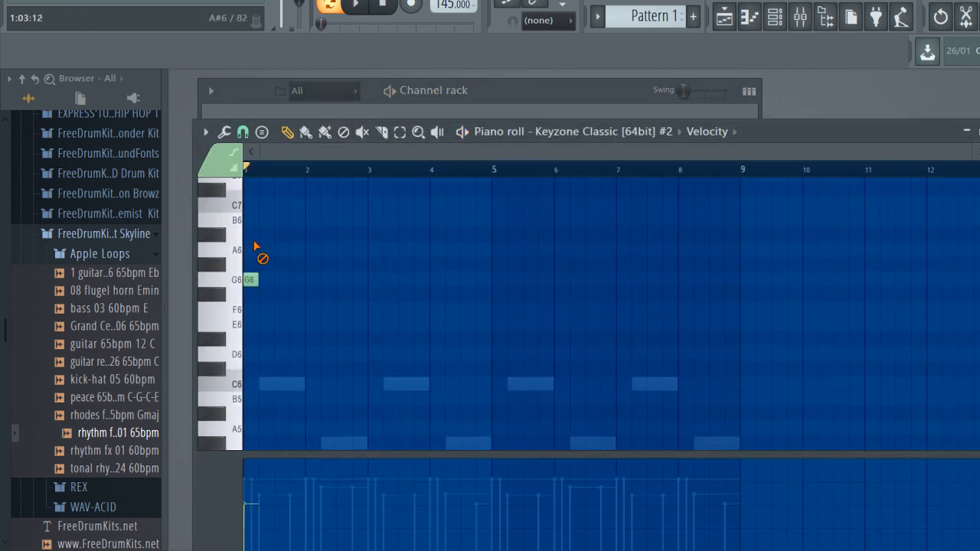
scroll(269, 280, up, 3)
click(263, 251)
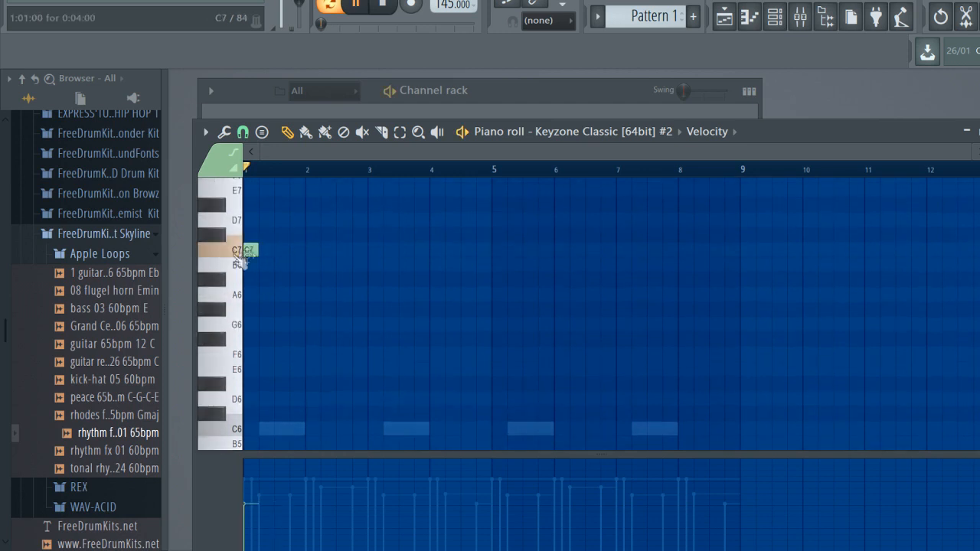
key(space)
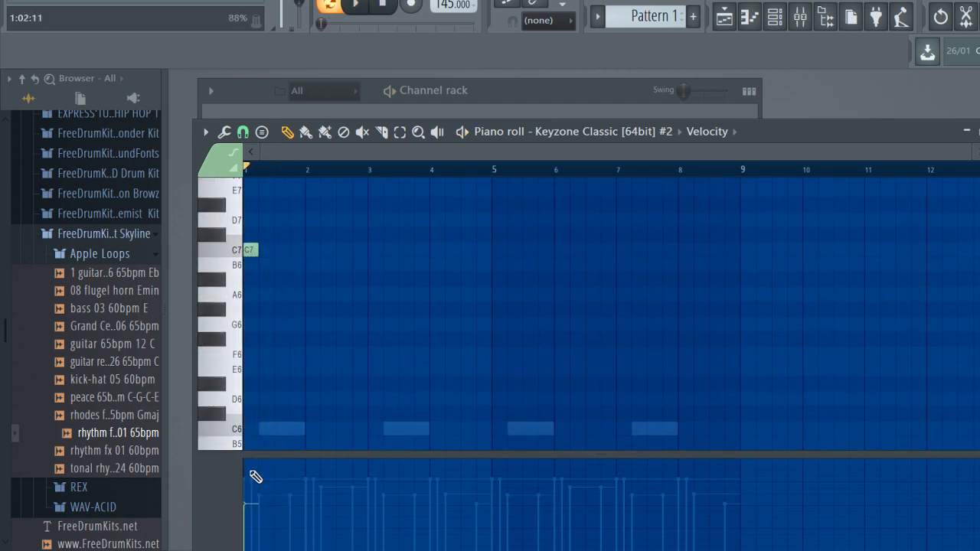
scroll(283, 171, up, 4)
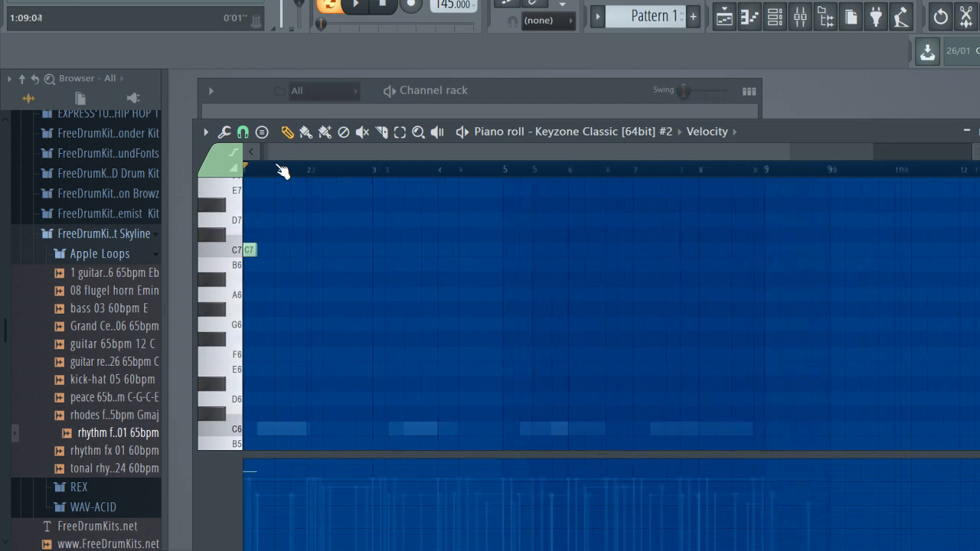
key(space)
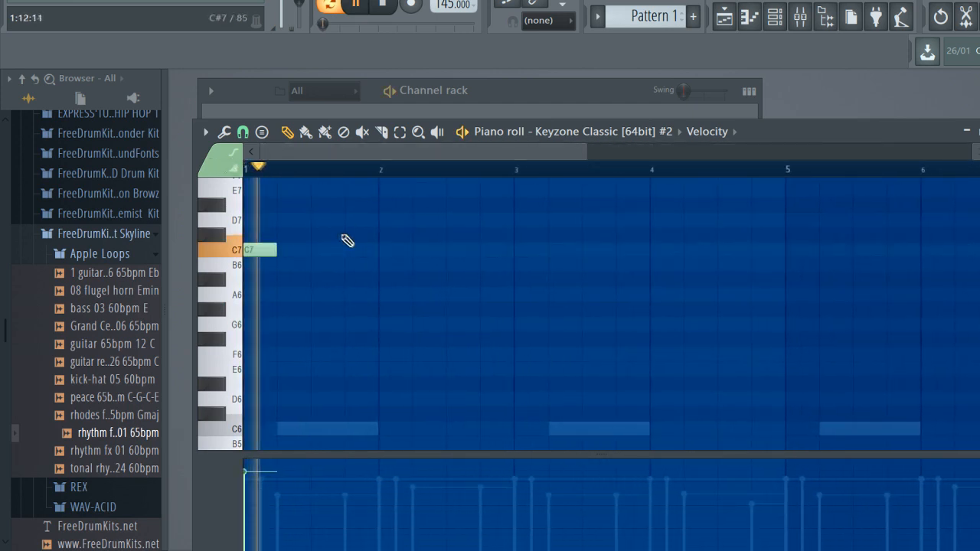
key(space)
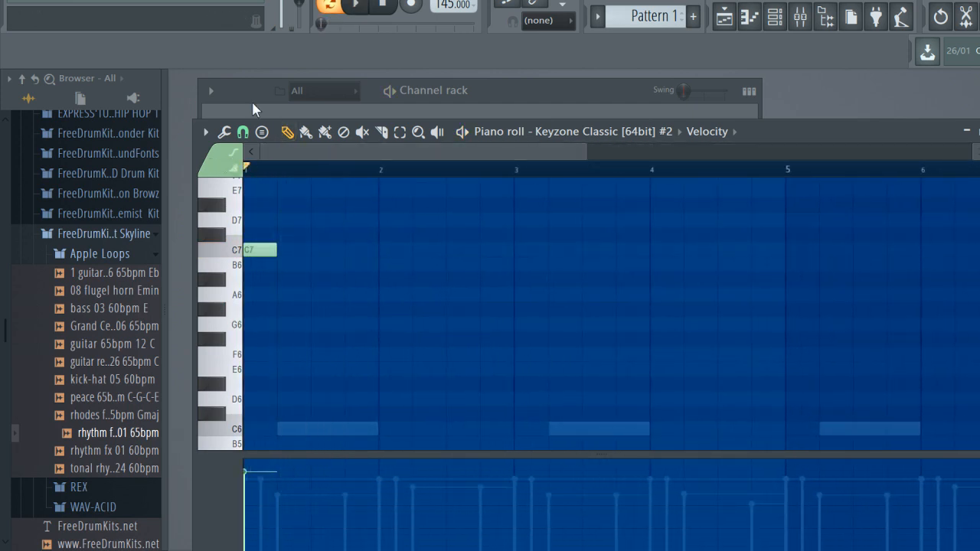
Add short C7, D7 and D#7 notes climbing at the end of bar 1 and a one-beat G#6 at bar 2, and play them
click(349, 250)
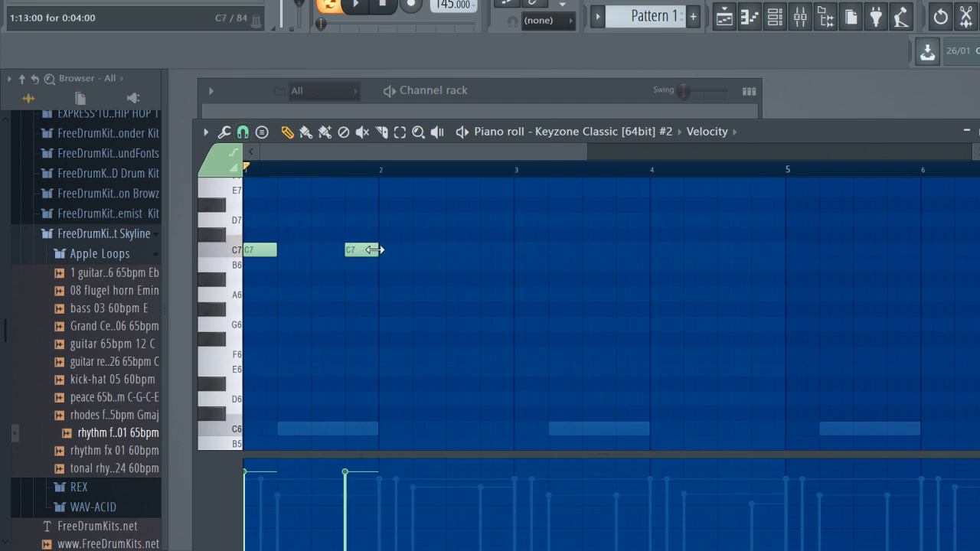
click(361, 221)
scroll(364, 231, up, 2)
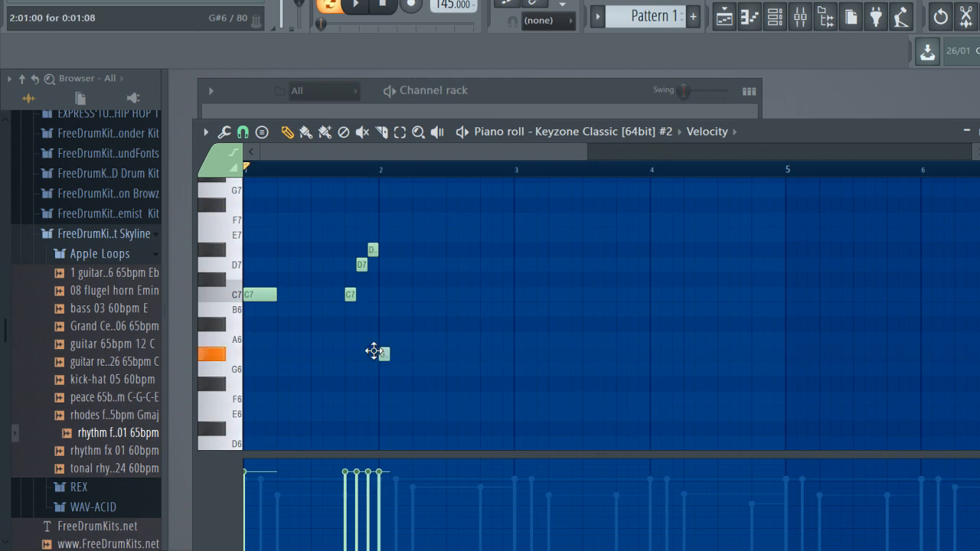
drag(403, 363, 411, 359)
key(space)
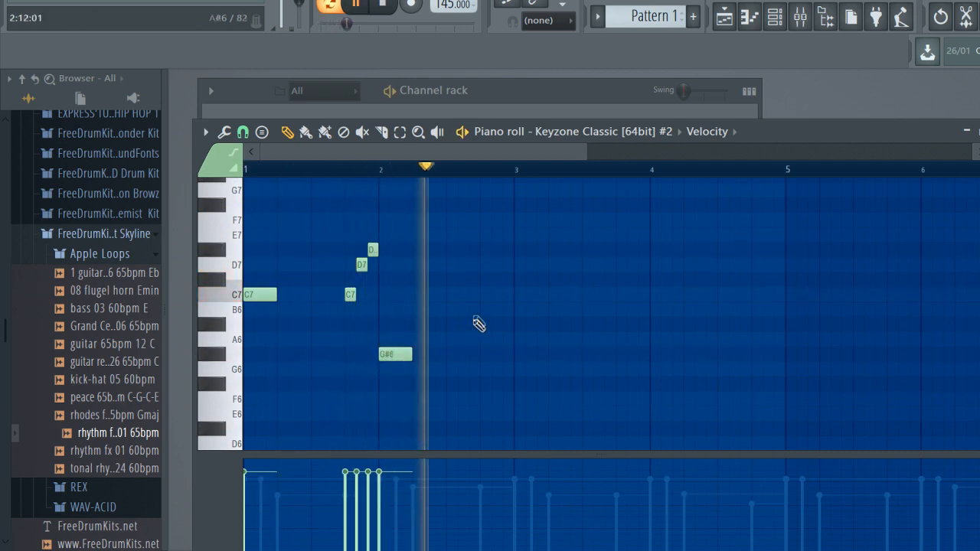
Place a one-beat G6 note on the last beat of bar 2 and play the melody with the chords
scroll(474, 326, down, 4)
click(484, 284)
key(space)
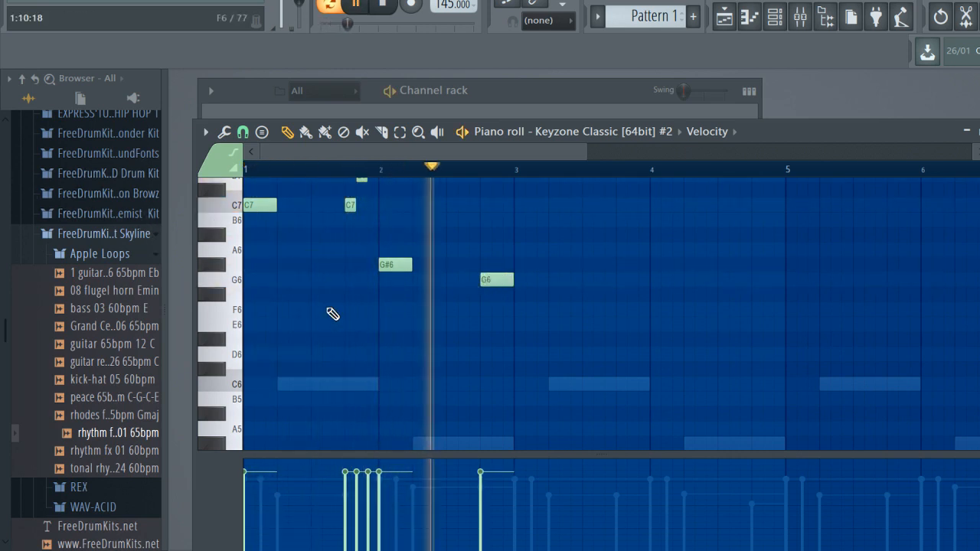
scroll(332, 312, up, 2)
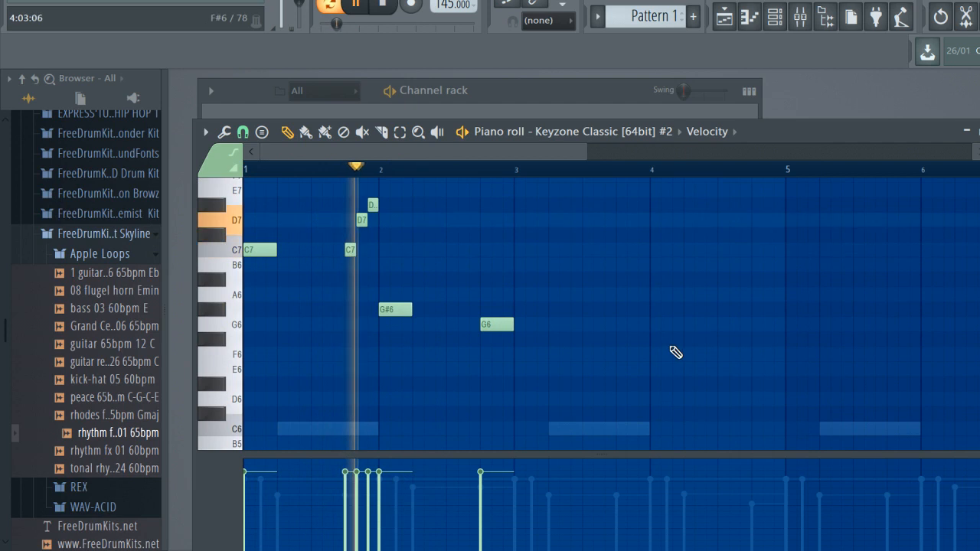
key(space)
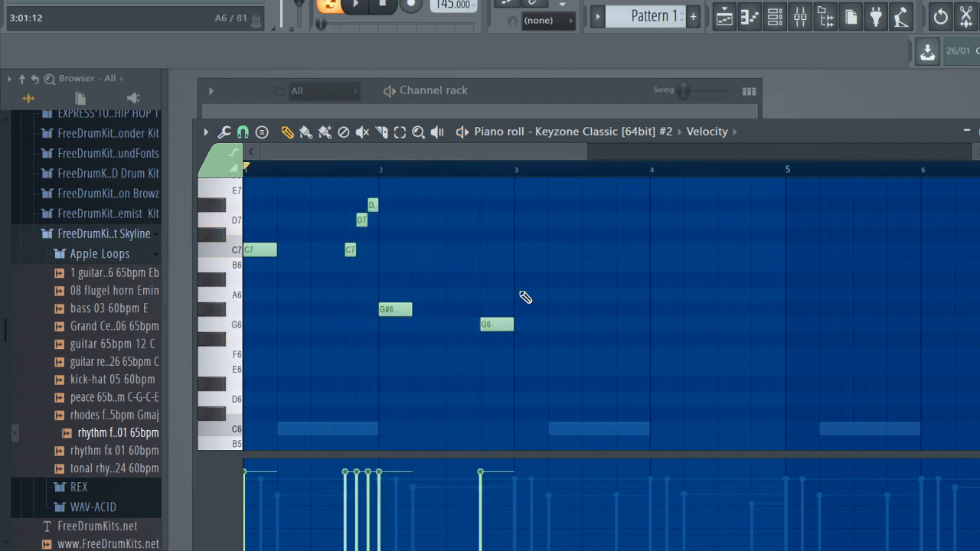
Add C7 at the start of bar 3, a short F7, D#7, D7 descent at its end, and C7 at the start of bar 4
click(517, 253)
scroll(586, 287, up, 2)
click(617, 266)
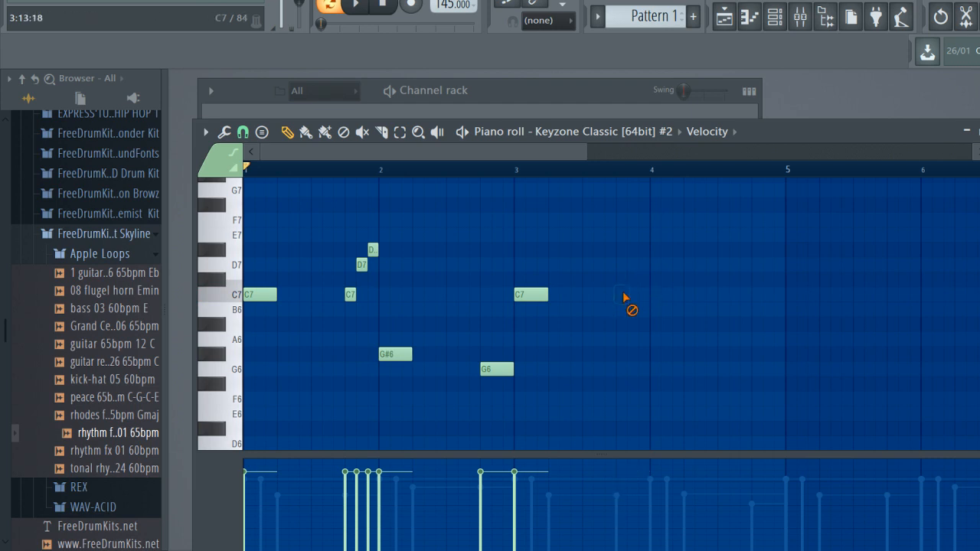
scroll(626, 299, up, 4)
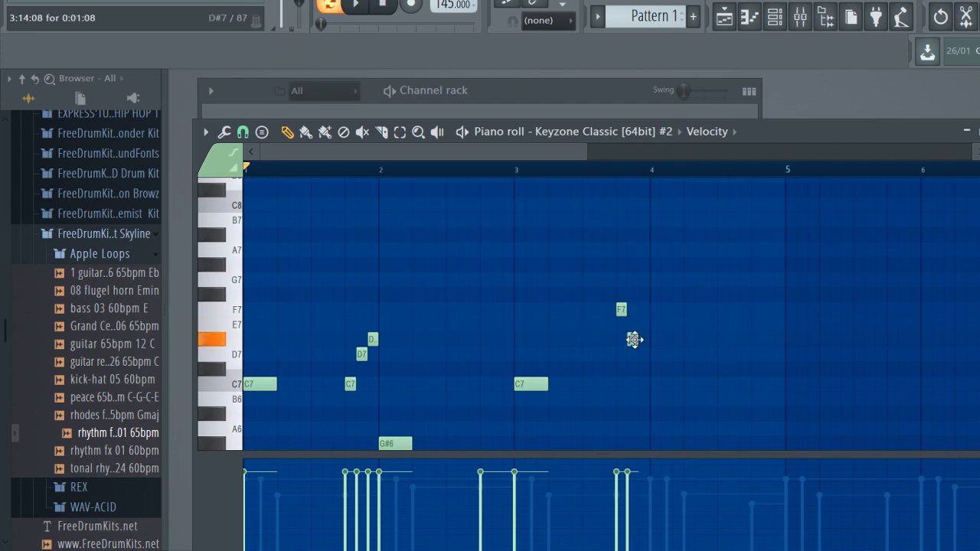
scroll(669, 353, down, 2)
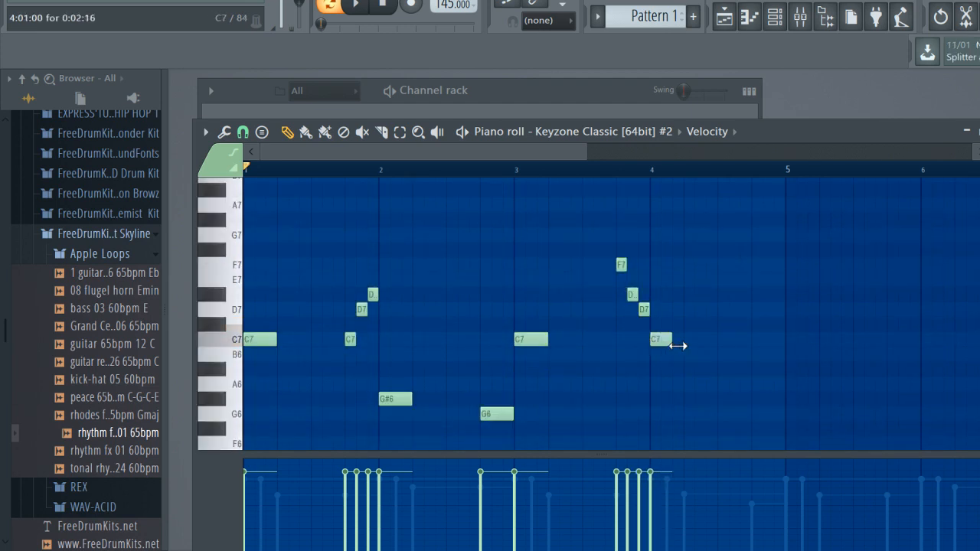
Add G#6 and G6 notes on the last two beats of bar 4, lengthen both to one beat, and remove the trial F6 at bar 5
scroll(772, 357, down, 4)
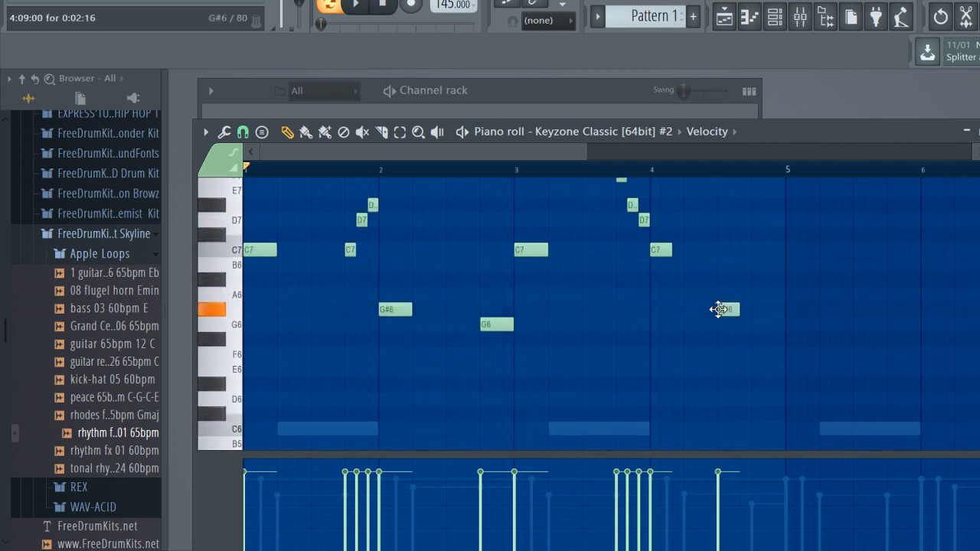
drag(812, 292, 715, 351)
click(790, 352)
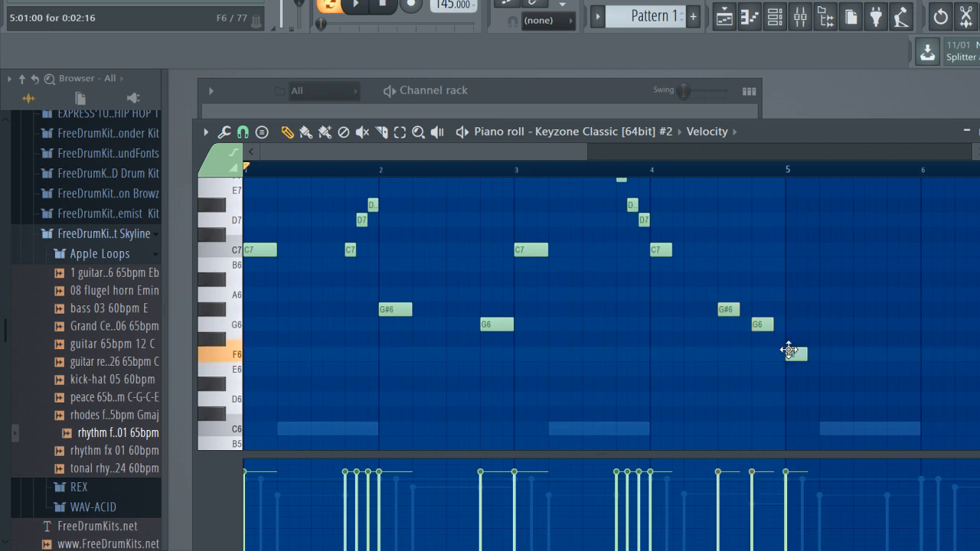
drag(801, 305, 711, 335)
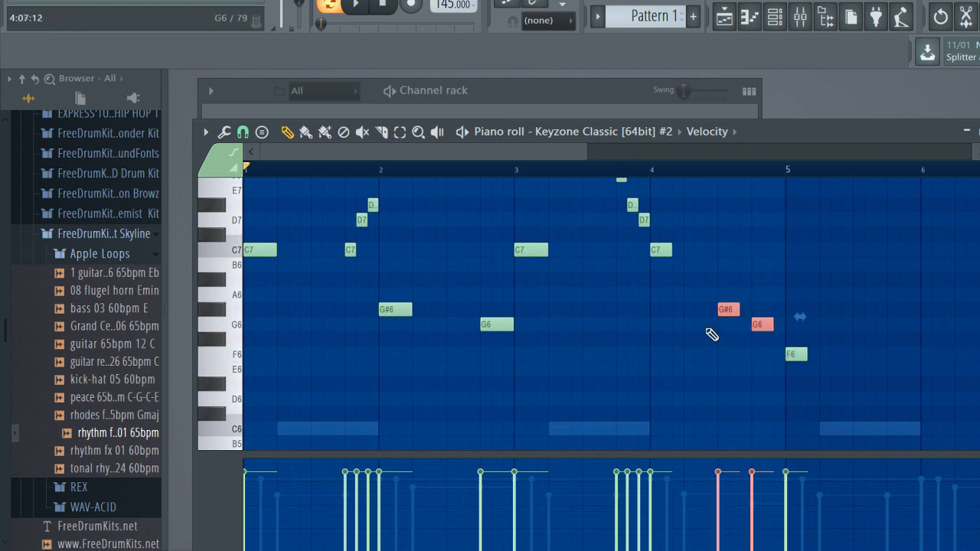
key(space)
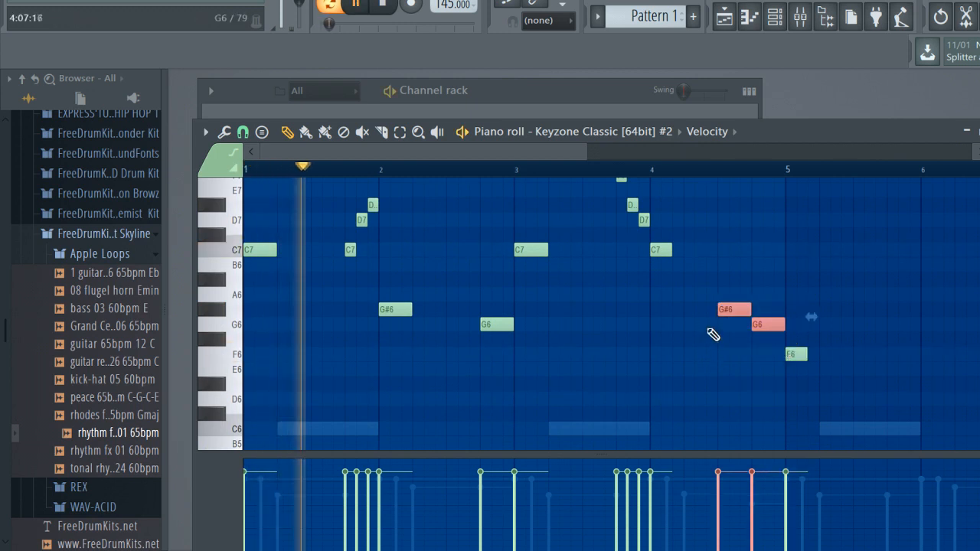
right_click(805, 354)
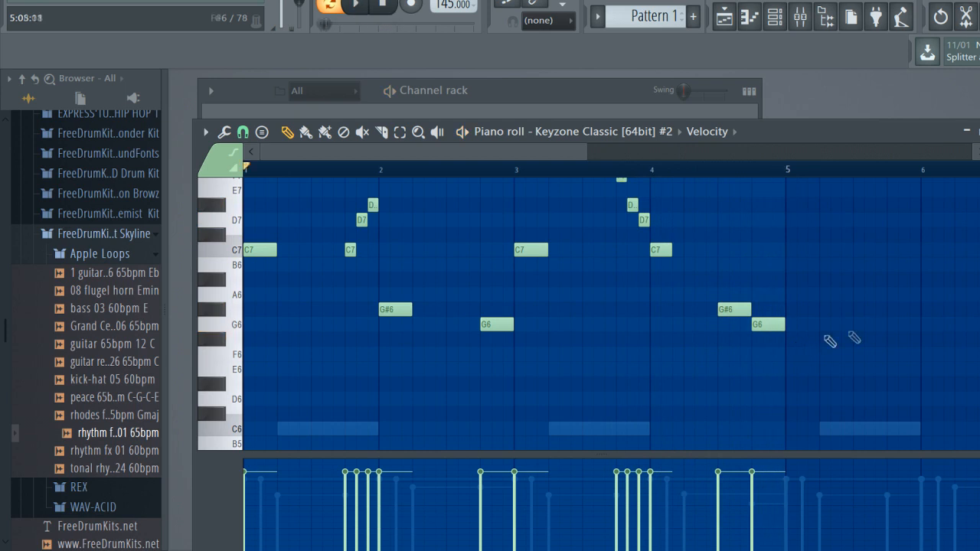
Raise the F7 note at the end of bar 3 to G7, and repeat the four-bar melody across bars 5 to 8 for playback
scroll(761, 379, up, 3)
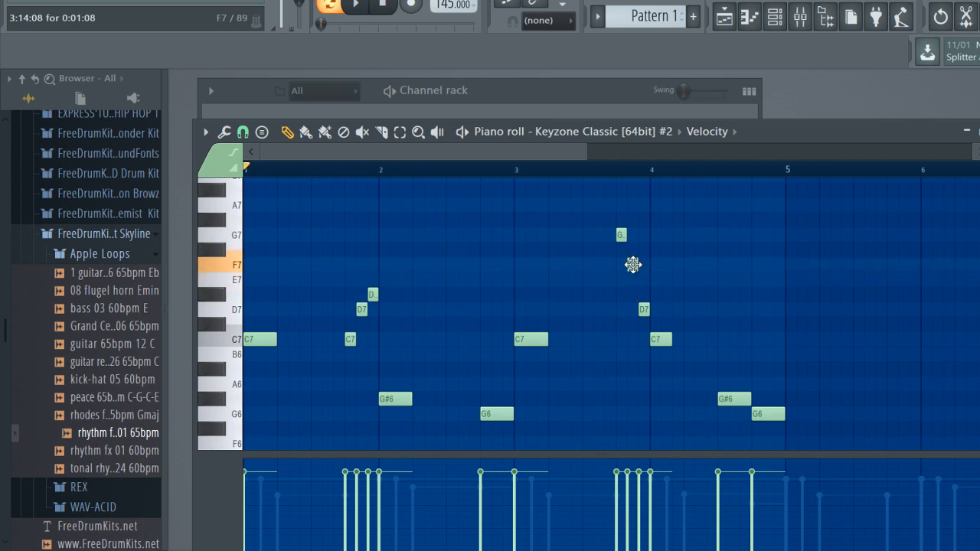
drag(632, 264, 636, 291)
click(562, 172)
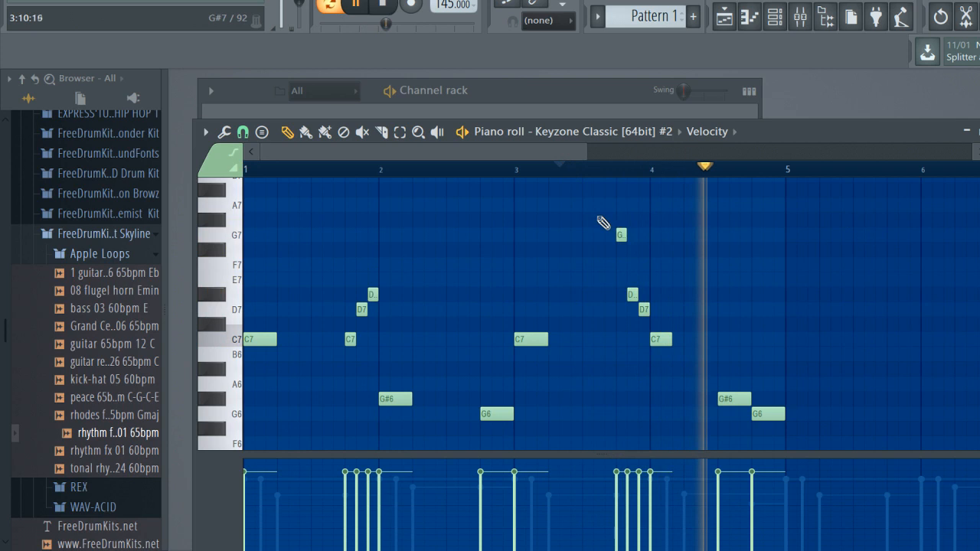
key(space)
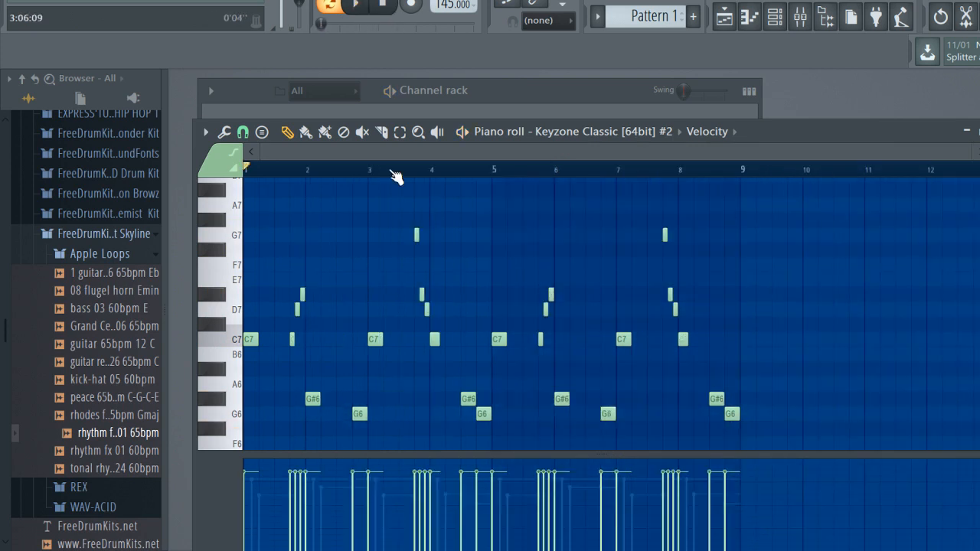
key(space)
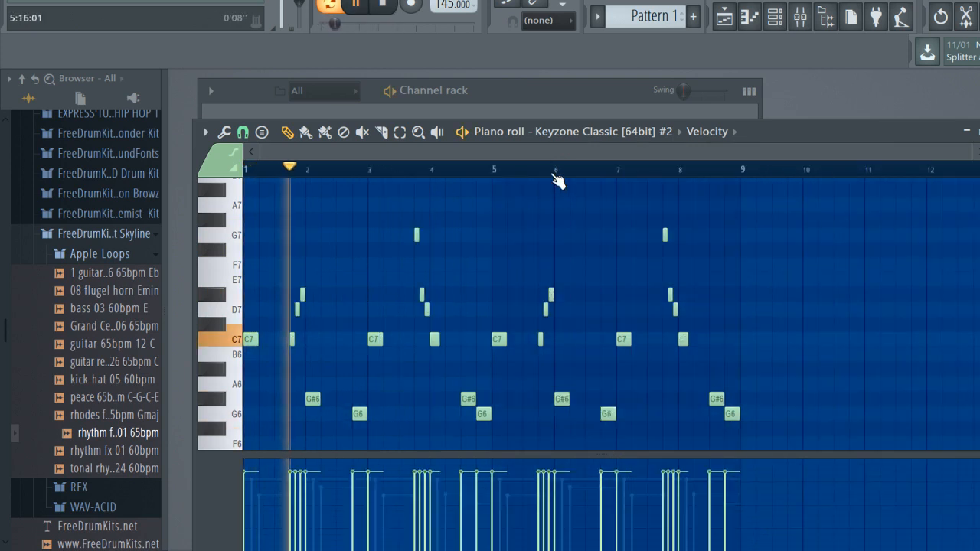
Randomize the velocities of the melody notes slightly and play the pattern
key(space)
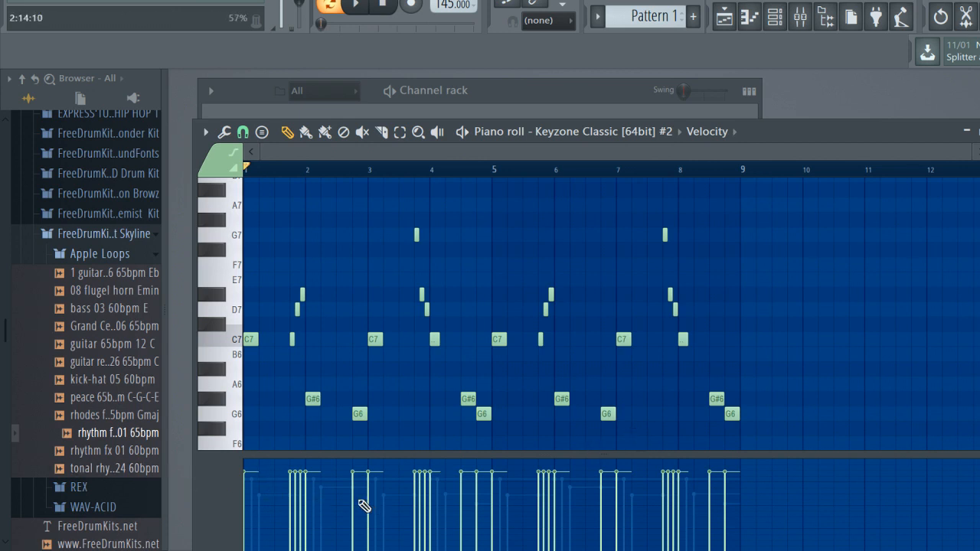
key(alt+r)
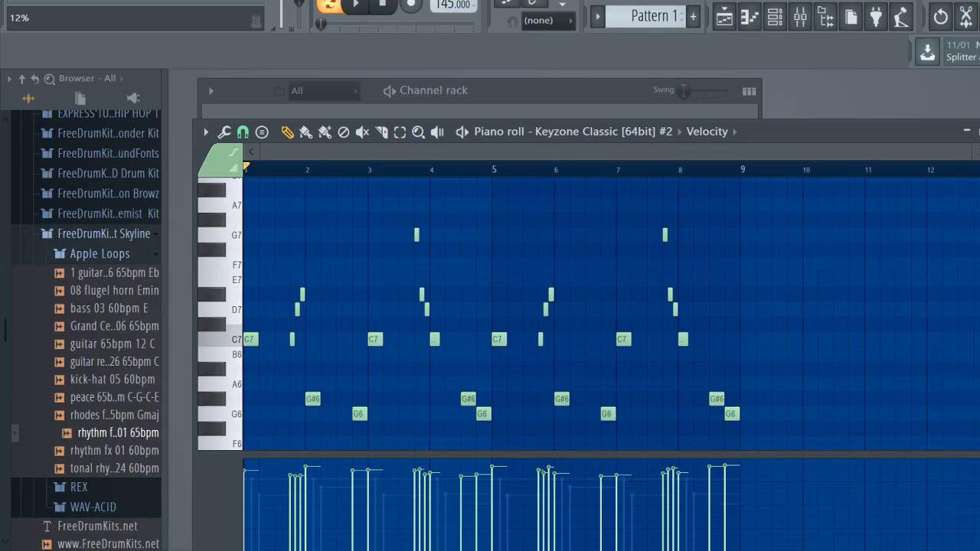
key(space)
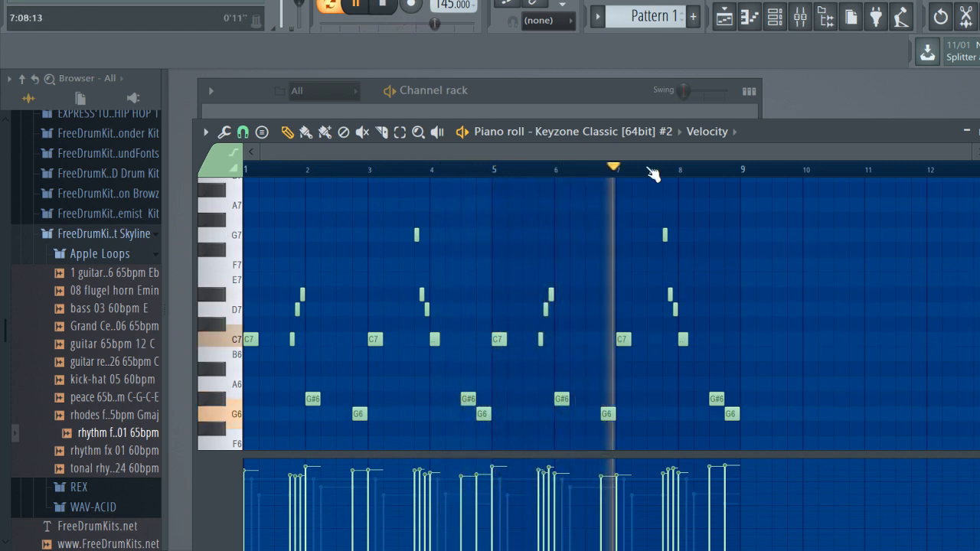
Add a short F7 followed by a short G7 on the last beat of bar 8 and replay the melody's ending
scroll(719, 175, up, 3)
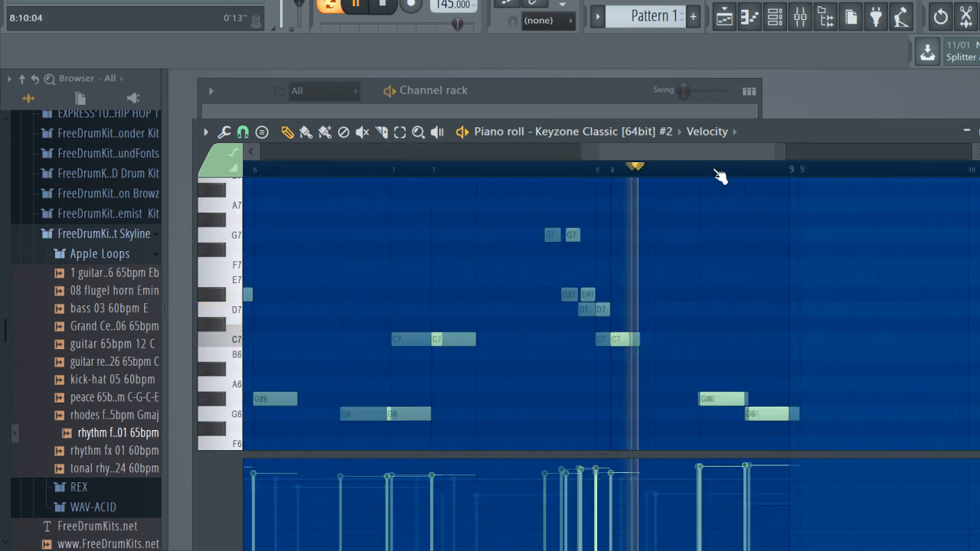
key(space)
mouse_move(755, 285)
mouse_down()
mouse_move(756, 257)
mouse_move(749, 270)
mouse_up()
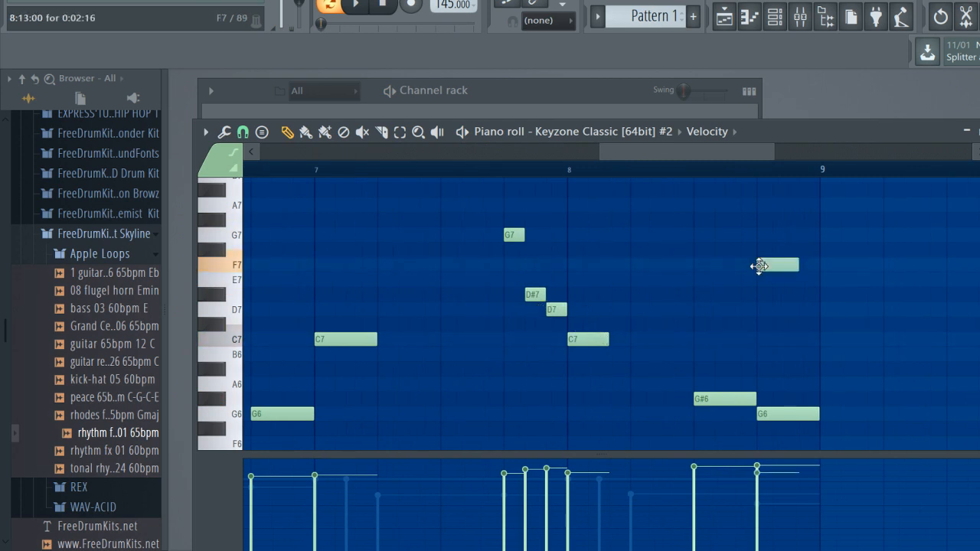
click(805, 265)
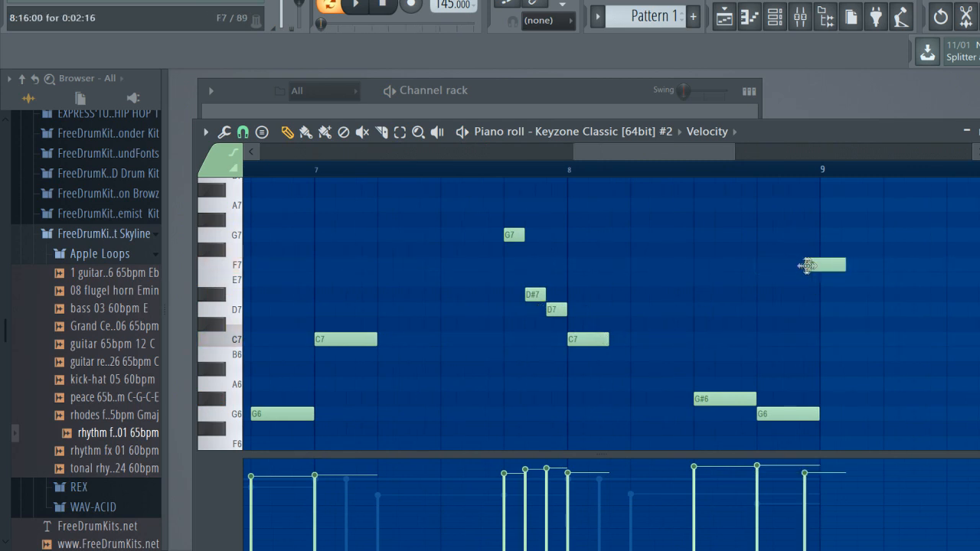
right_click(807, 265)
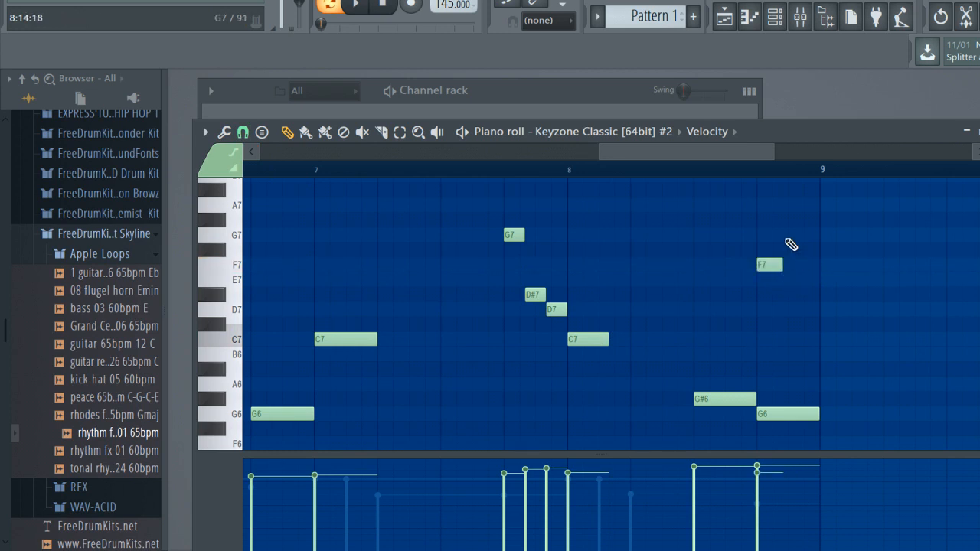
click(791, 235)
key(space)
click(727, 168)
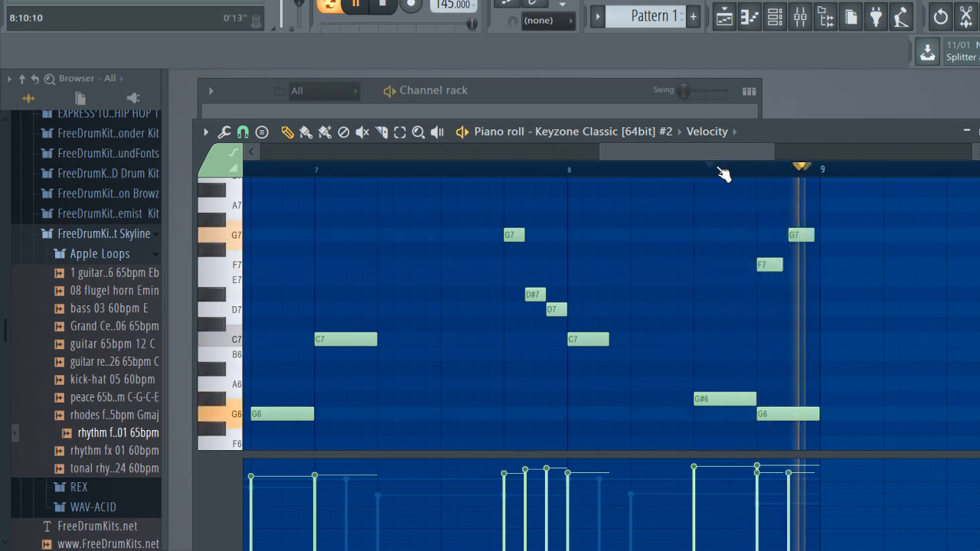
scroll(776, 306, up, 1)
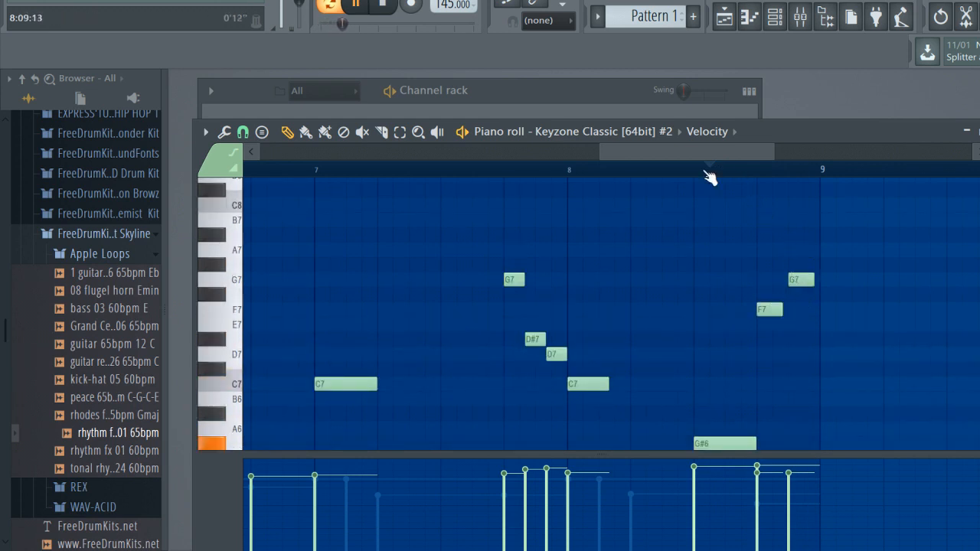
scroll(711, 178, down, 4)
Route the cloned Keyzone melody channel to mixer track 2, PIANO EGU, with Fruity parametric EQ 2 and Fruity Reeverb 2
key(F7)
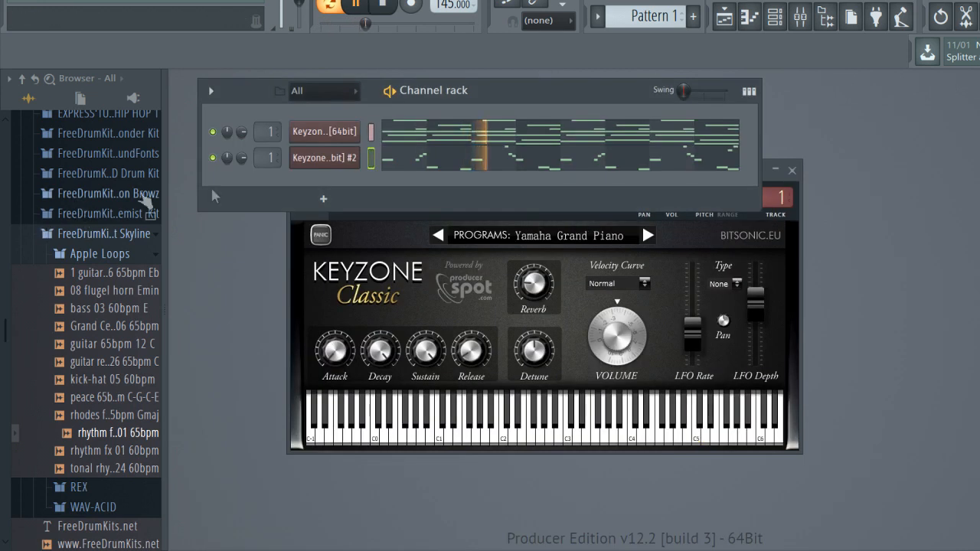
key(space)
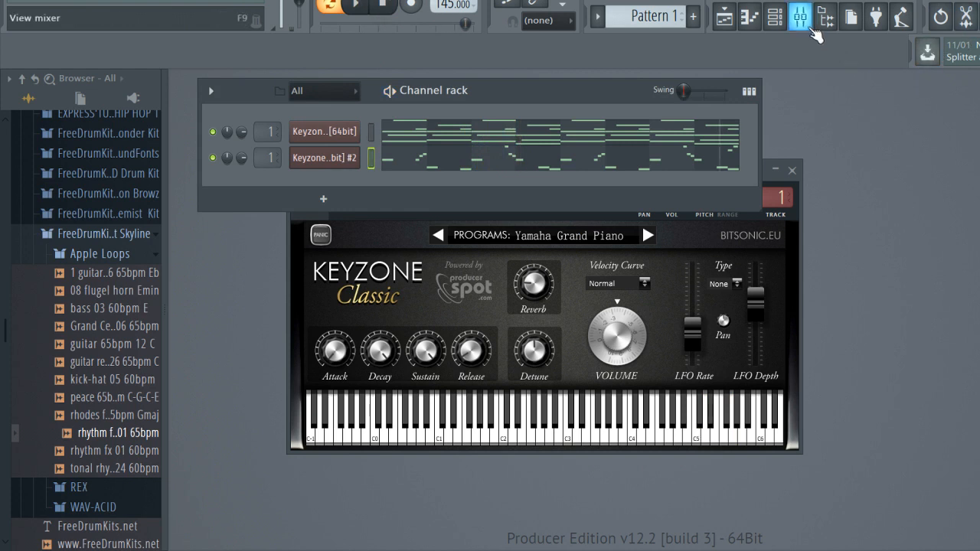
click(812, 27)
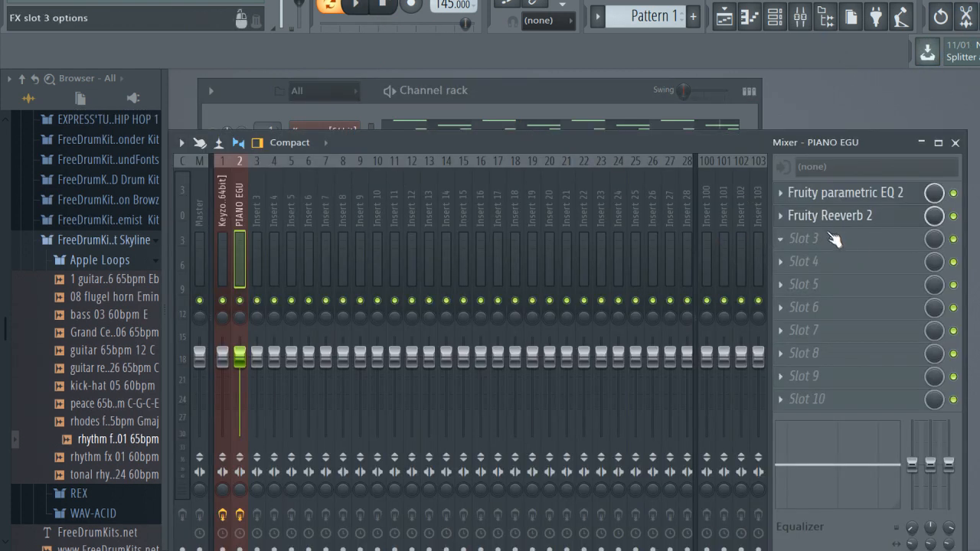
key(space)
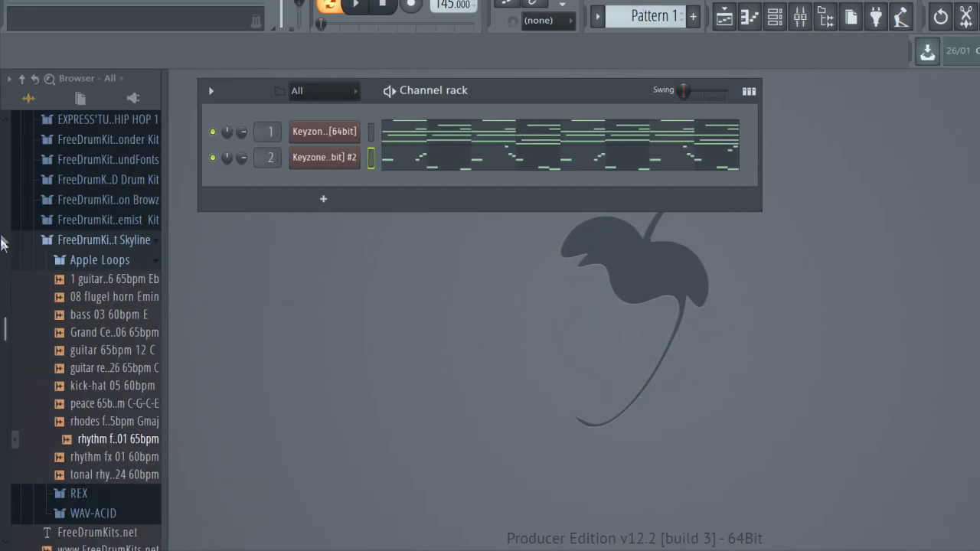
Load the BrassStar (6) sample from DrumStar V.3's Brass folder as a new channel and set its volume to about 85%
scroll(107, 253, up, 6)
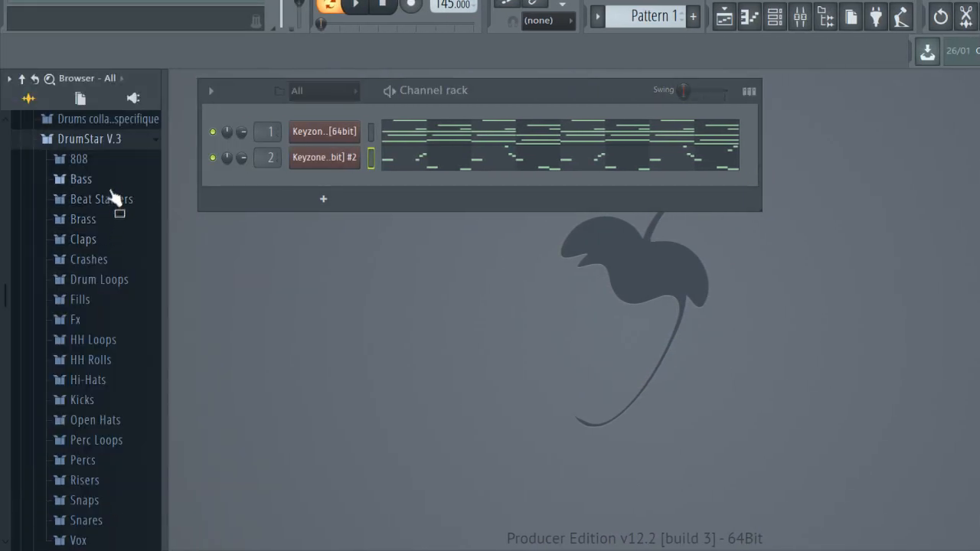
click(114, 184)
click(111, 202)
mouse_move(107, 214)
mouse_down()
mouse_move(102, 186)
mouse_move(105, 213)
mouse_up()
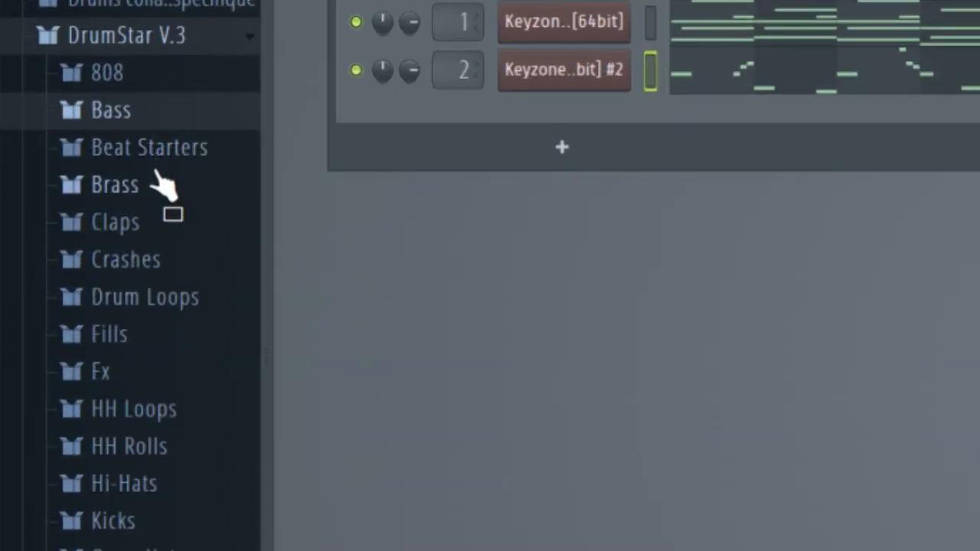
drag(159, 177, 722, 167)
drag(409, 210, 409, 211)
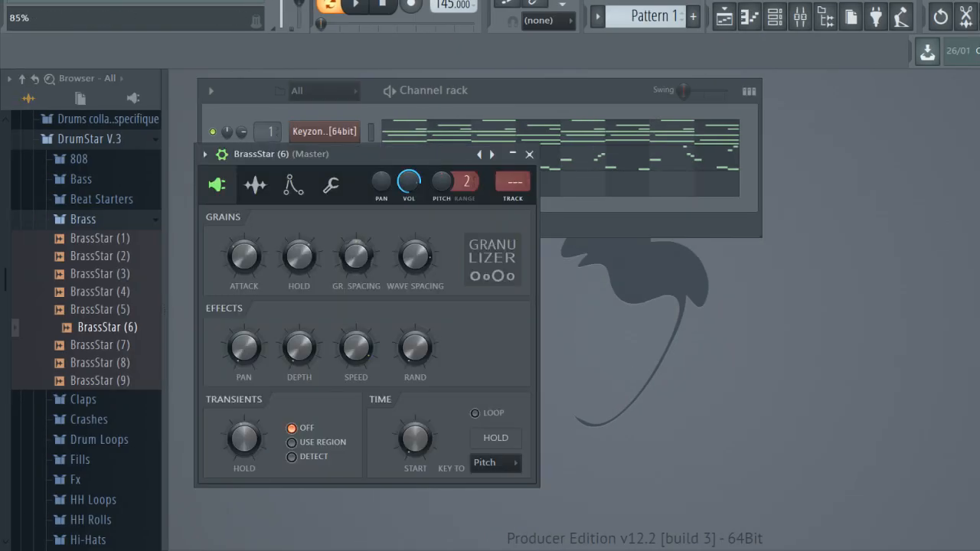
key(Escape)
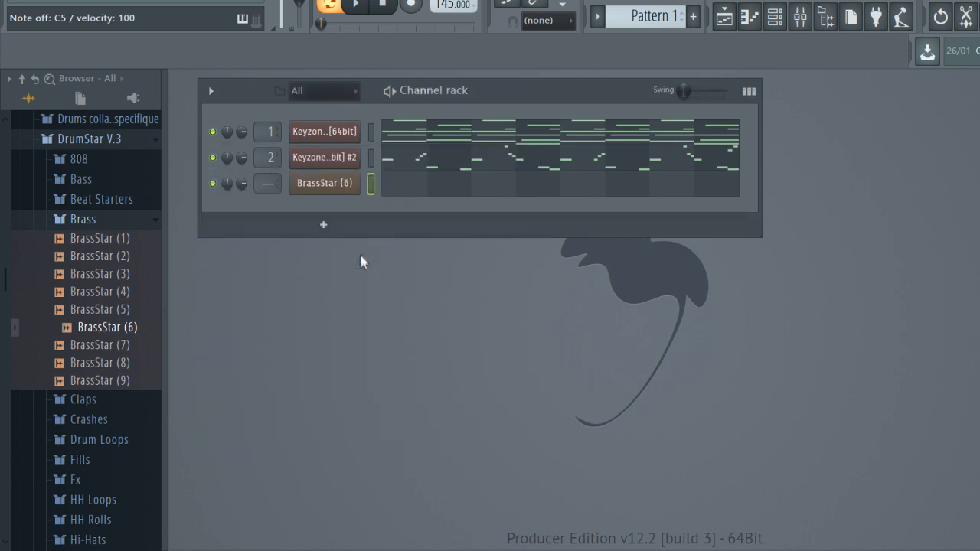
Place a C5 note slightly longer than one bar at the start of bar 1 on the BrassStar (6) channel and play it
key(space)
click(427, 196)
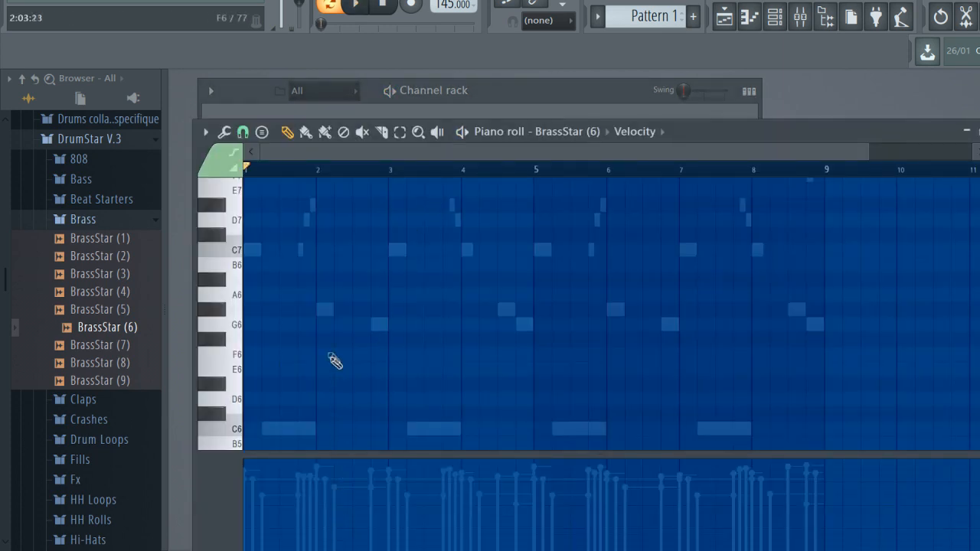
scroll(335, 360, down, 5)
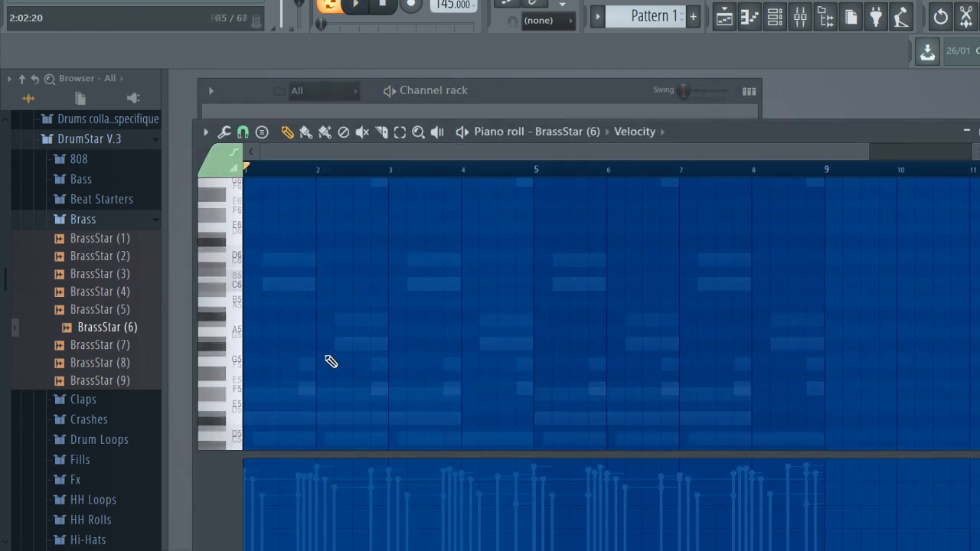
scroll(331, 362, down, 3)
click(281, 346)
key(space)
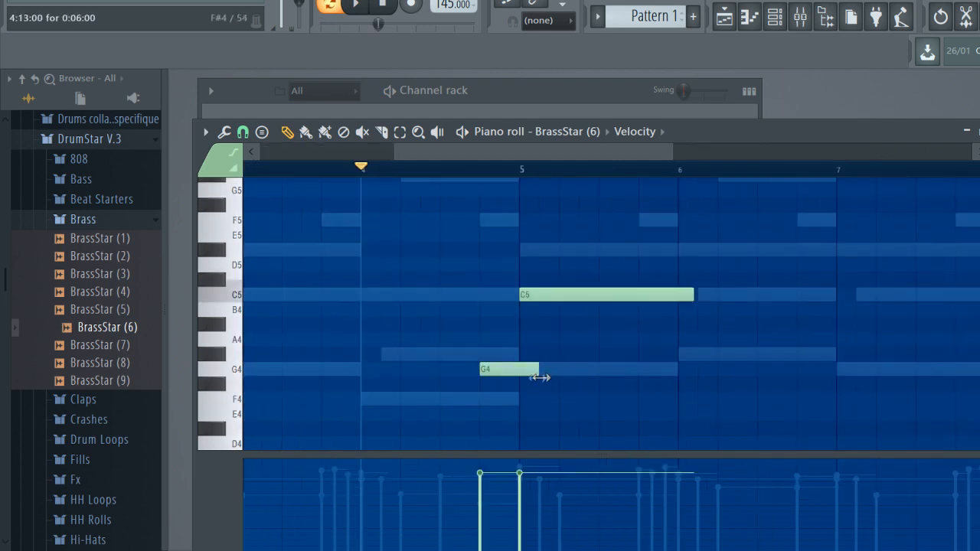
Add brass notes G4 on the last beat of bar 4, C5 at bar 5 and A#4 on the last beat of bar 8
drag(540, 377, 523, 379)
key(space)
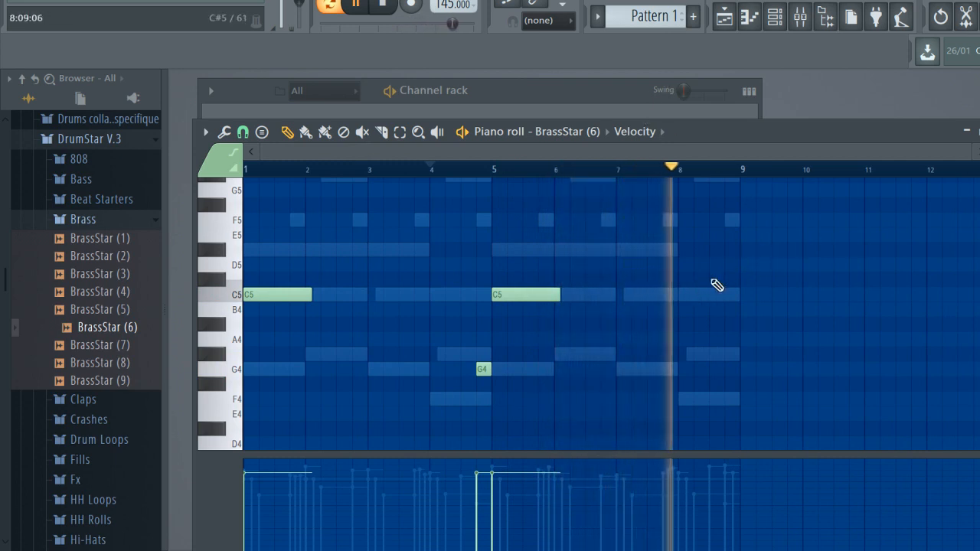
key(space)
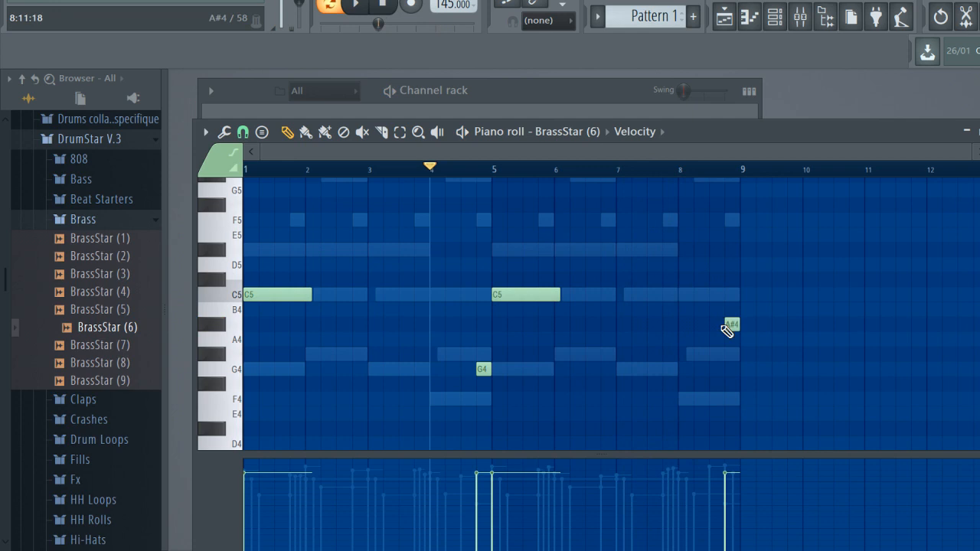
click(698, 163)
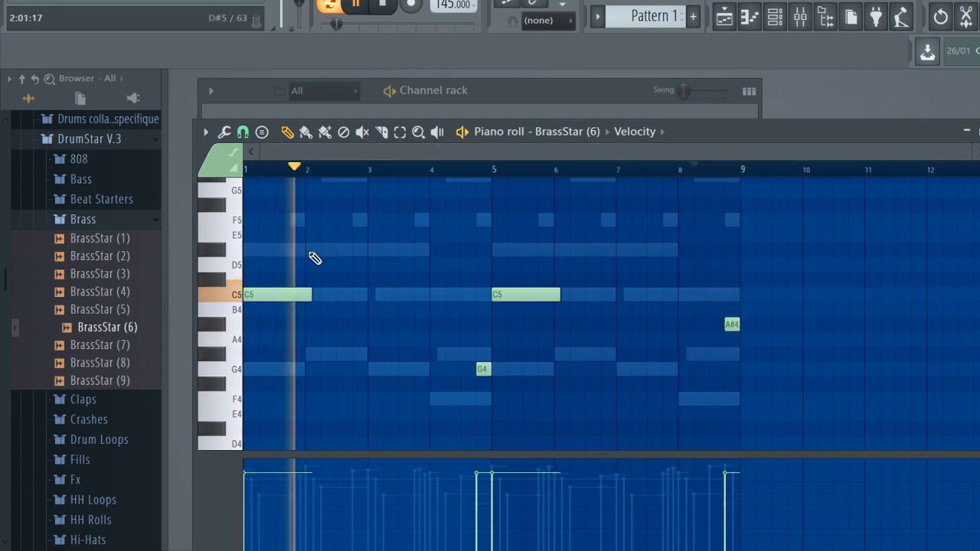
Try an extra one-bar C5 brass note starting on beat 2 of bar 2, play it, and remove it
key(space)
click(325, 296)
key(space)
drag(336, 296, 377, 310)
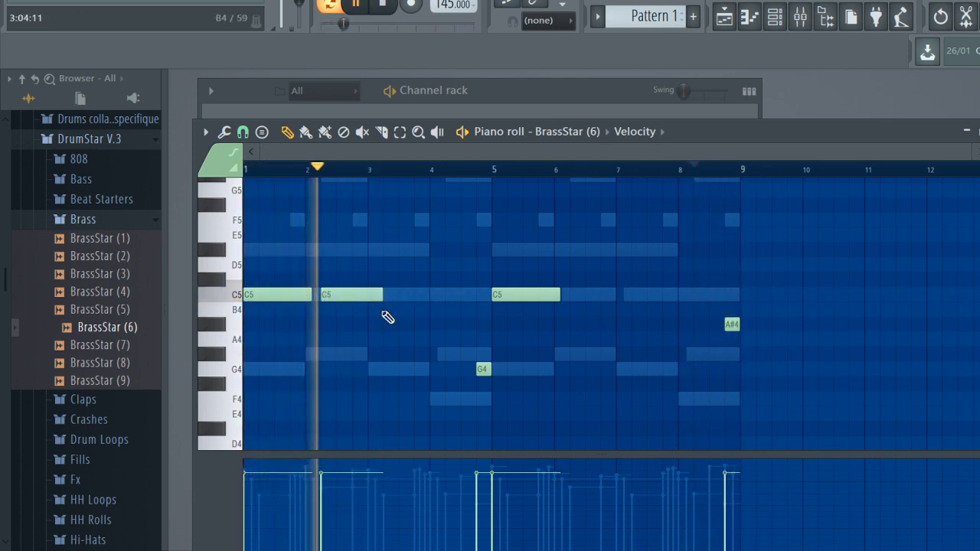
key(space)
key(space)
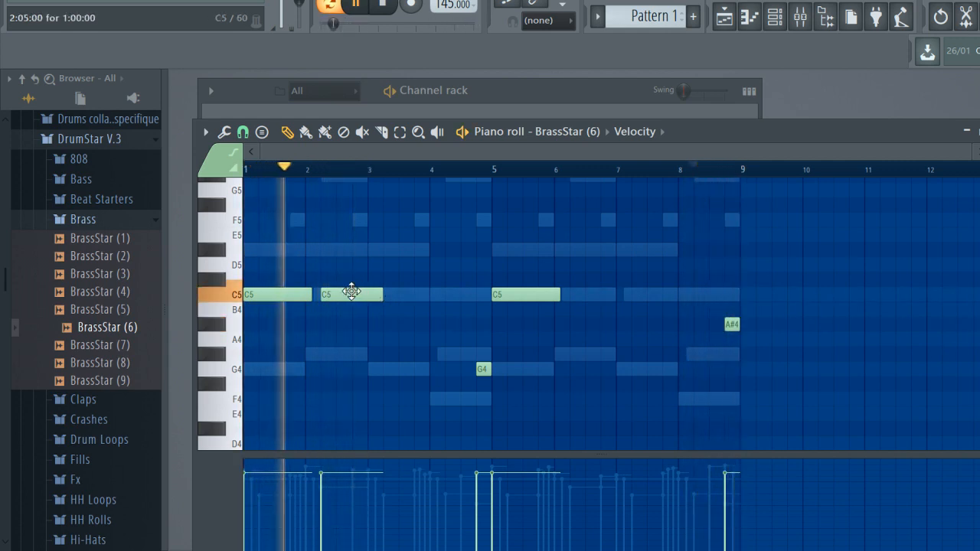
right_click(351, 293)
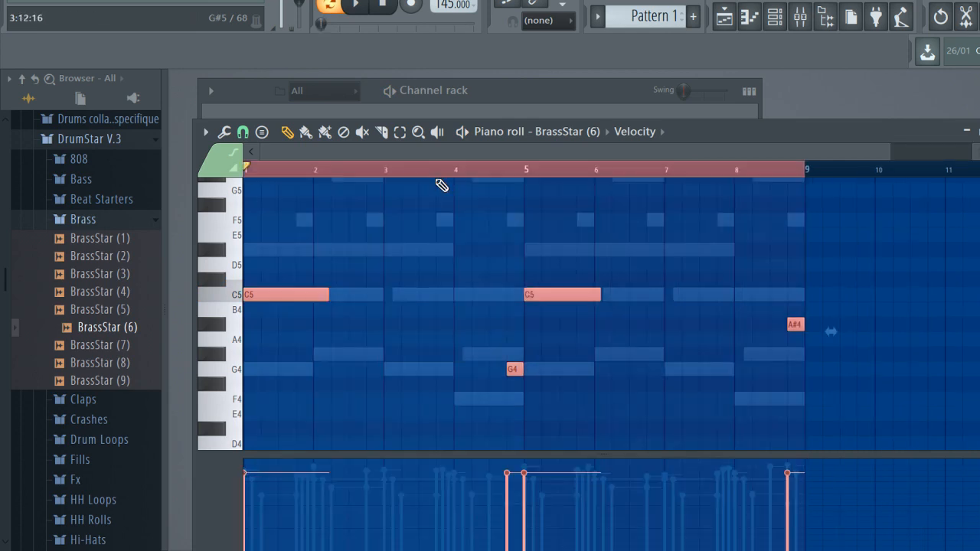
Raise the brass notes by an octave and paste a copy one octave lower to layer both octaves
key(ctrl+Up)
key(space)
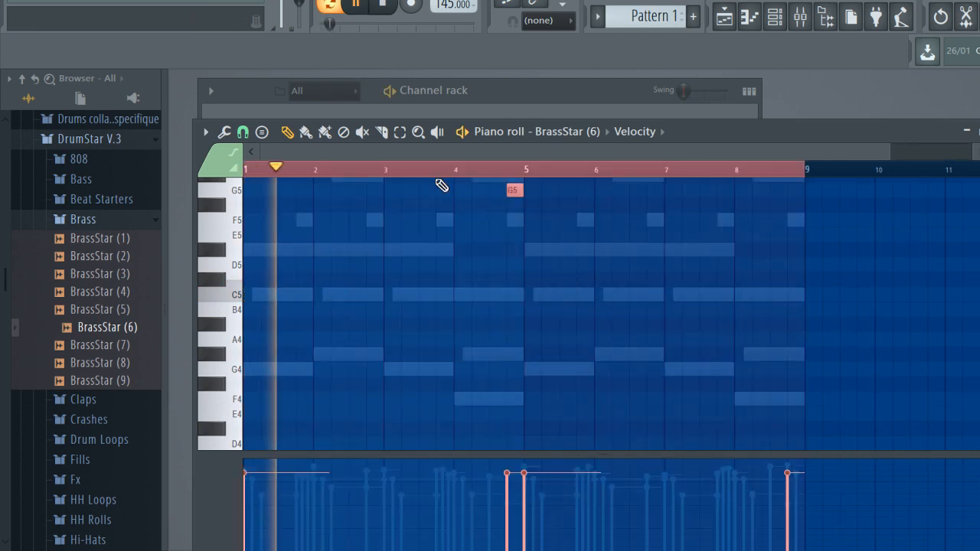
scroll(437, 181, down, 1)
scroll(441, 186, up, 5)
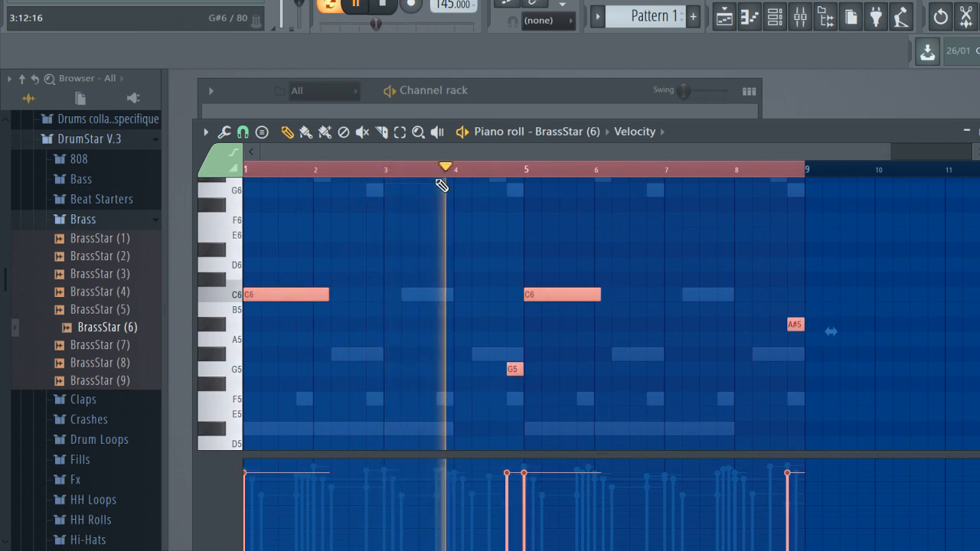
key(ctrl+v)
key(ctrl+Down)
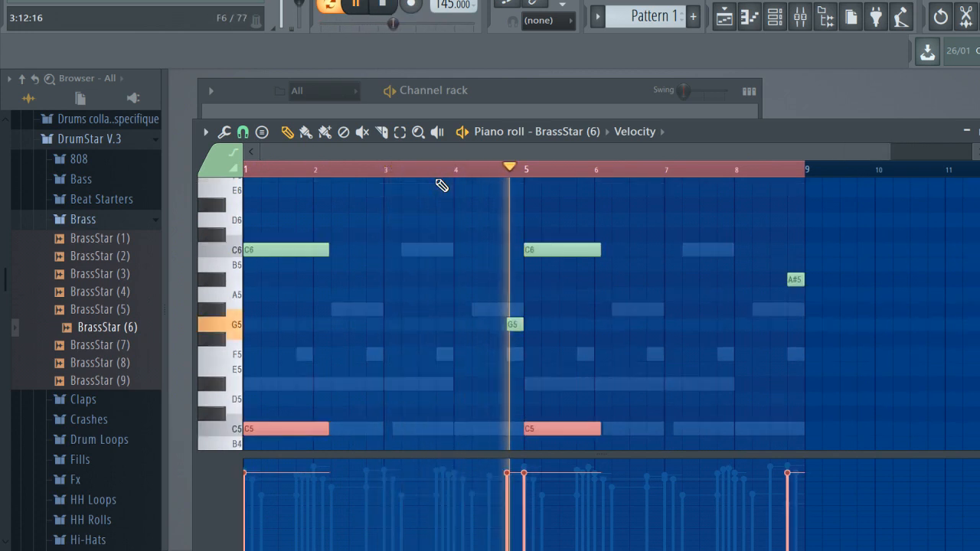
Select the upper-octave brass notes C6, G5, C6 and A#5 and stop playback
click(234, 254)
click(268, 282)
right_click(264, 282)
drag(237, 251, 246, 345)
key(space)
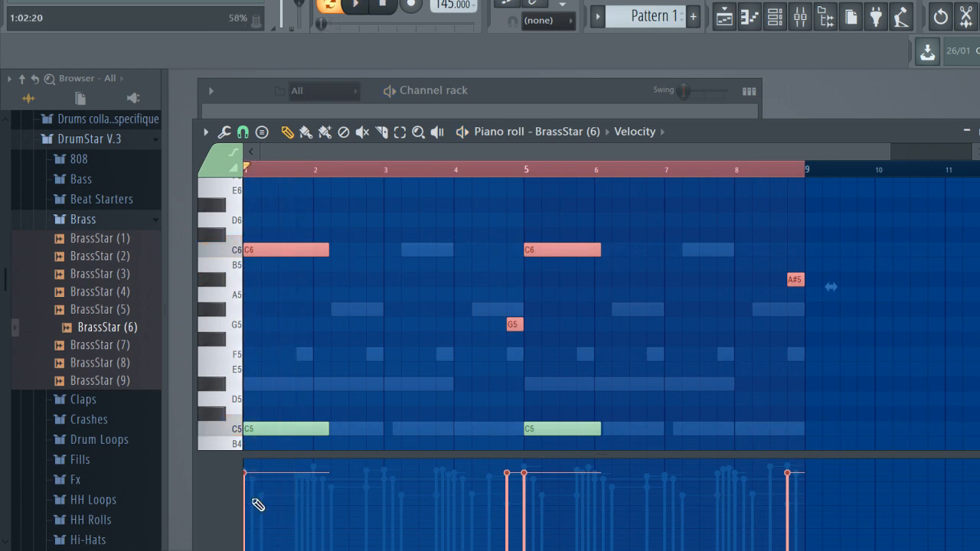
Route the brass channel to mixer track 3 named Hits, and load Fruity Reeverb 2 in slot 1 with a higher wet level
key(F9)
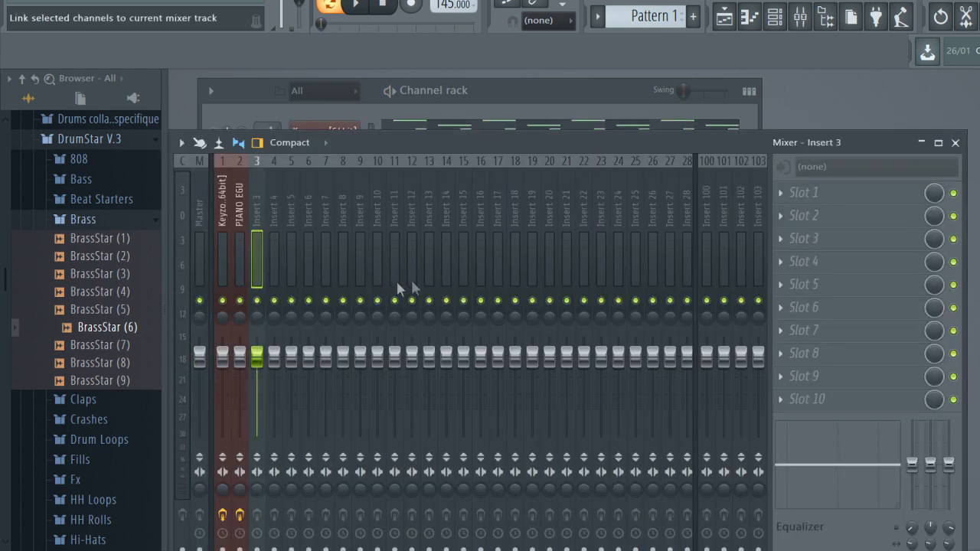
key(space)
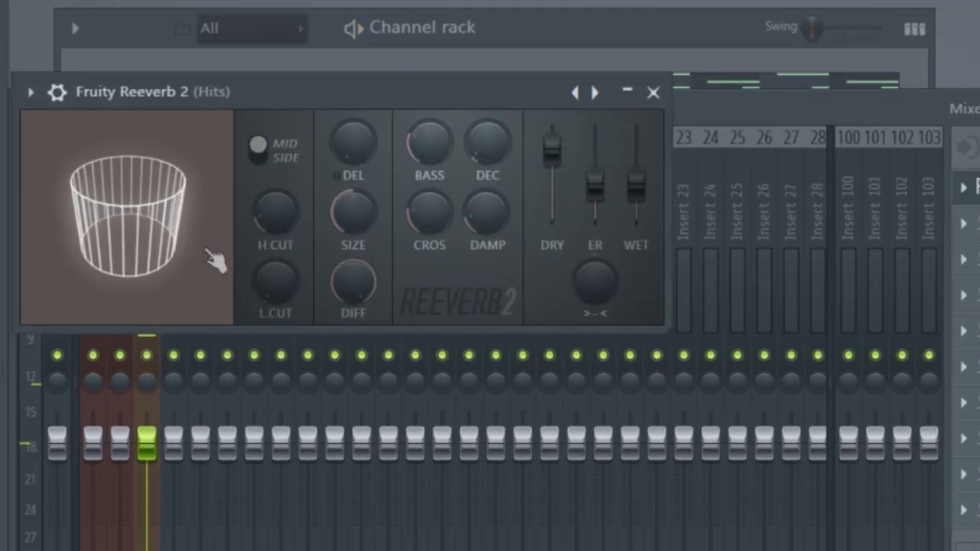
drag(207, 250, 285, 252)
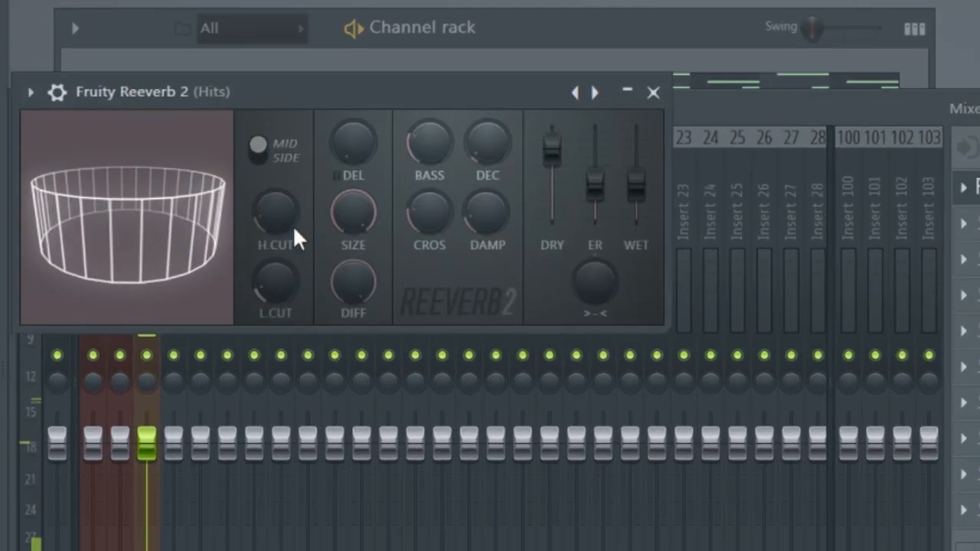
drag(635, 184, 636, 170)
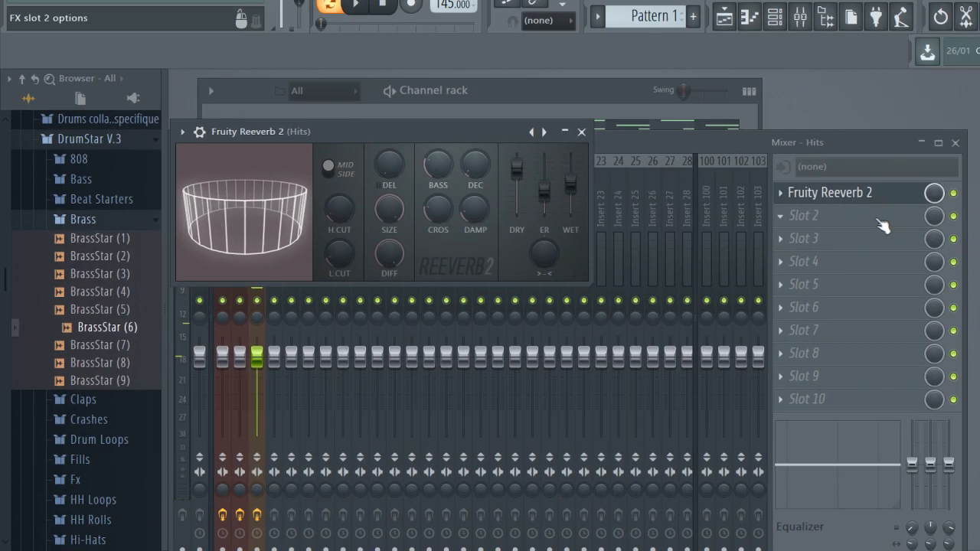
Load Fruity delay 2 into slot 2 of the Hits mixer track
click(879, 220)
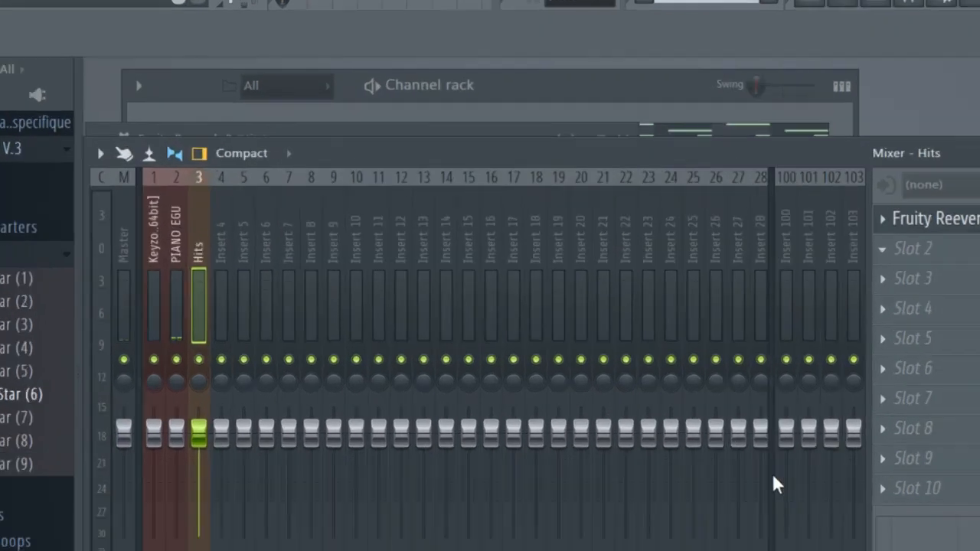
click(696, 391)
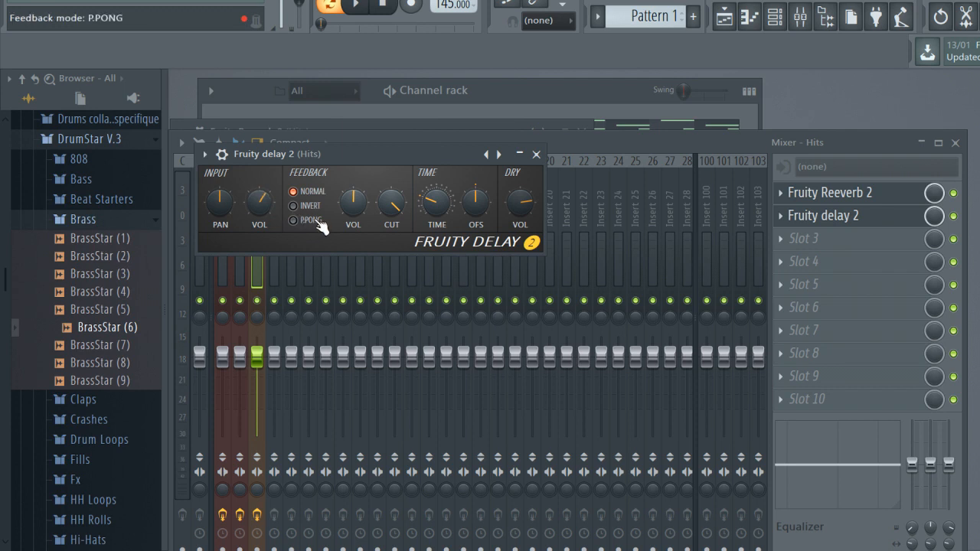
Set the feedback mode of Fruity delay 2 on the Hits track to P.PONG and play back the pattern
click(318, 223)
key(space)
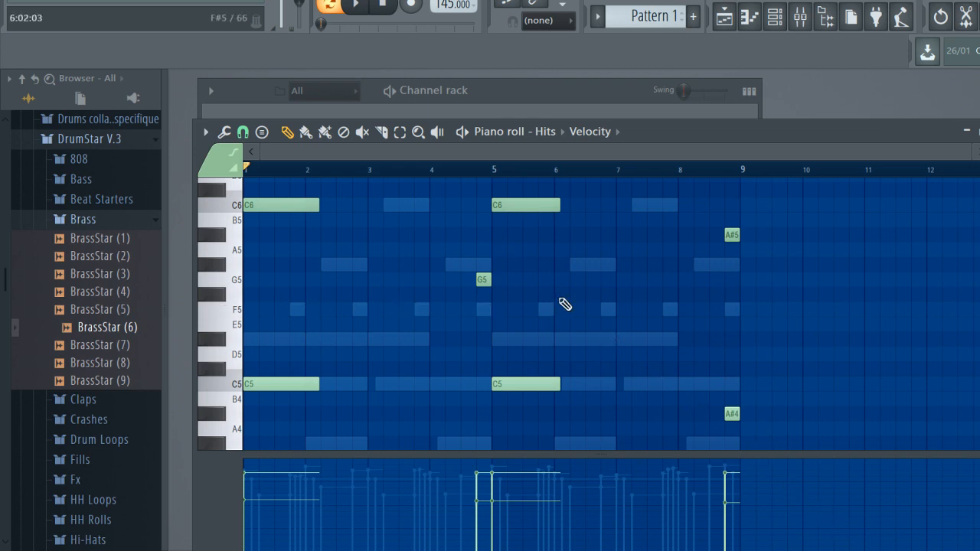
key(space)
key(F7)
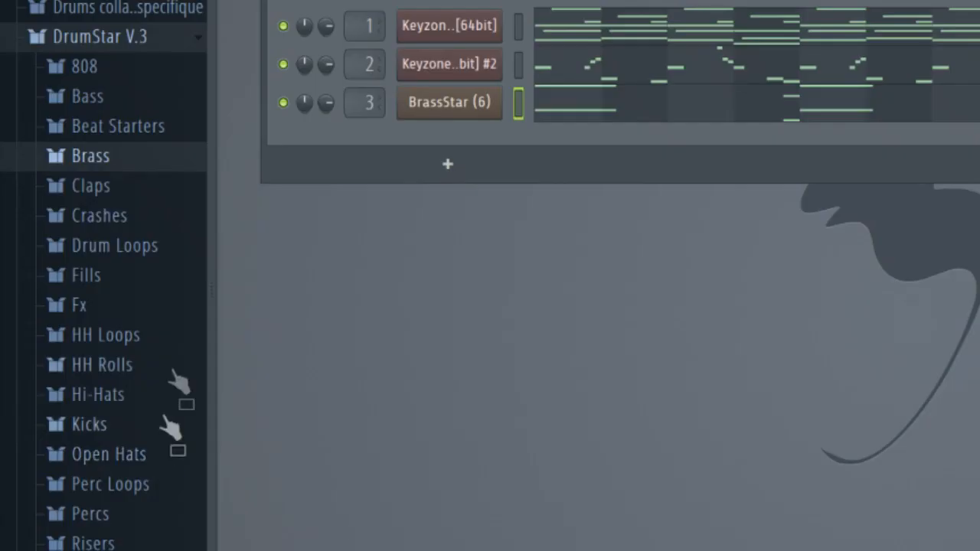
scroll(136, 321, down, 4)
click(143, 228)
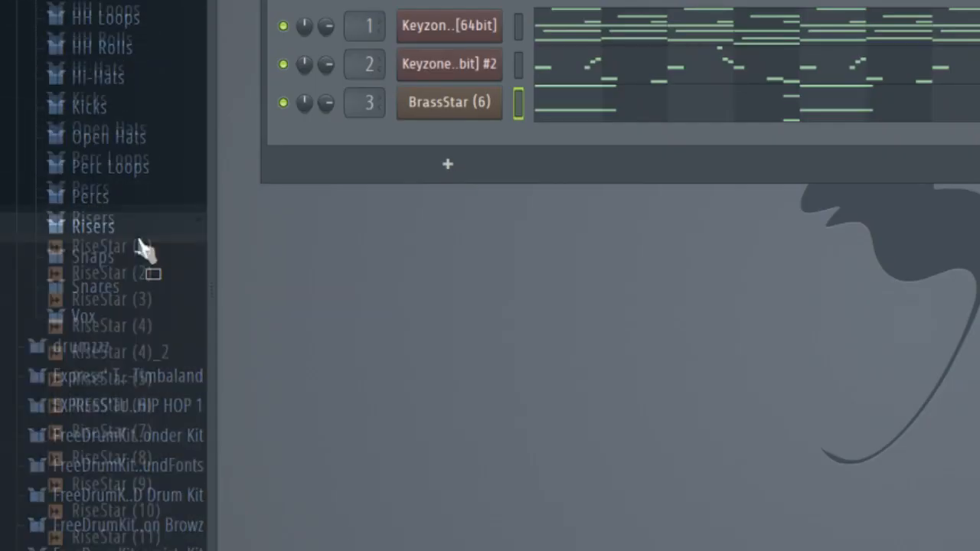
click(144, 215)
scroll(143, 230, up, 3)
scroll(144, 228, up, 2)
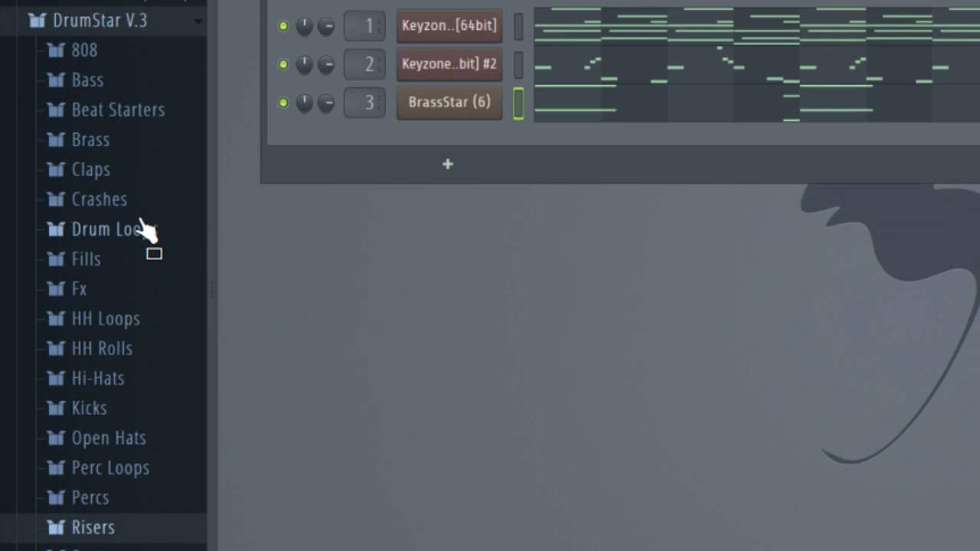
Add the ReeseStar (12) sample from DrumStar V.3's Bass Reese folder as a new channel
click(147, 81)
click(148, 142)
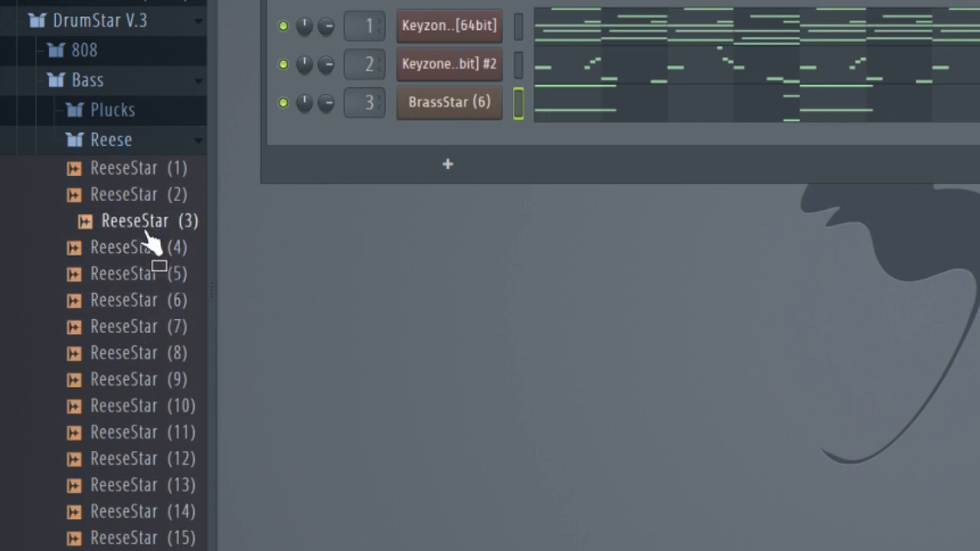
scroll(153, 237, down, 2)
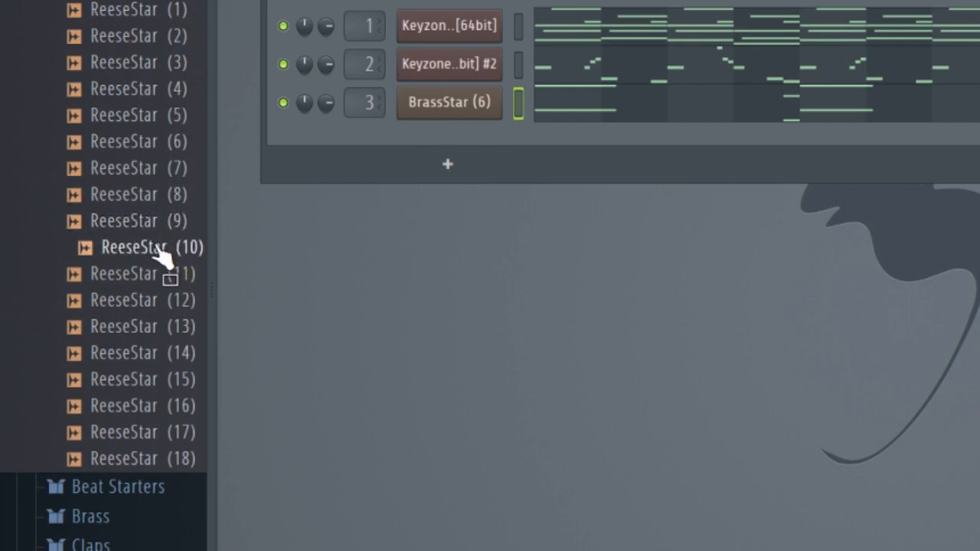
drag(162, 310, 454, 142)
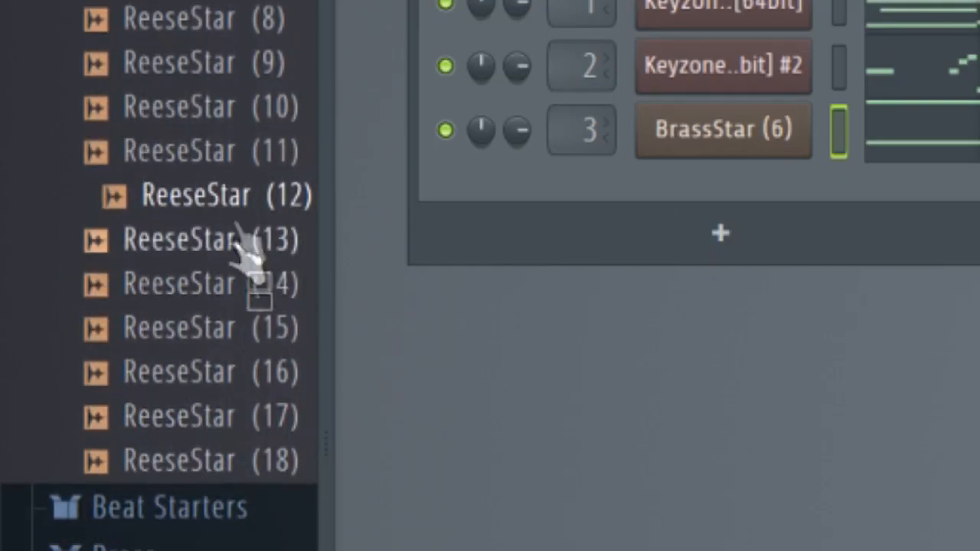
drag(729, 196, 729, 197)
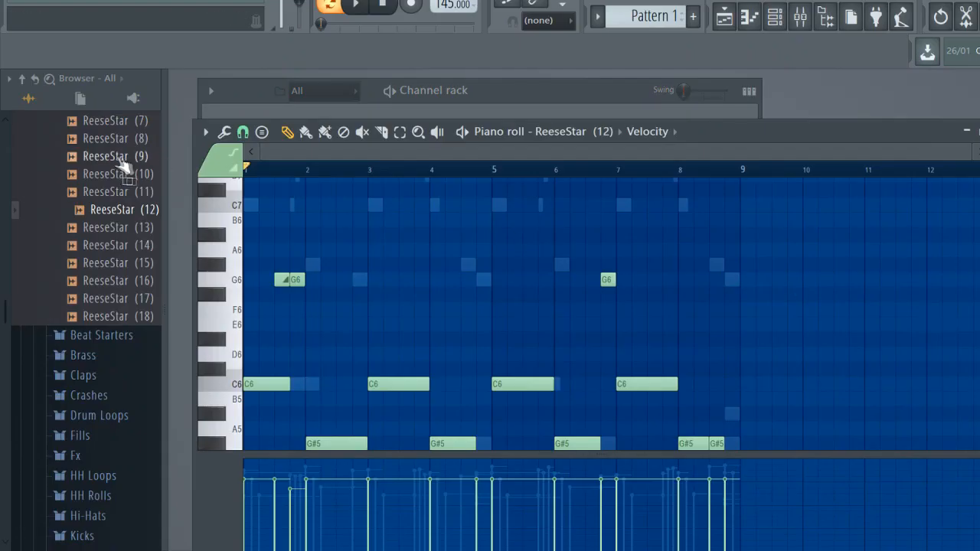
Play back the pattern to hear the ReeseStar (12) bass and String parts together
key(space)
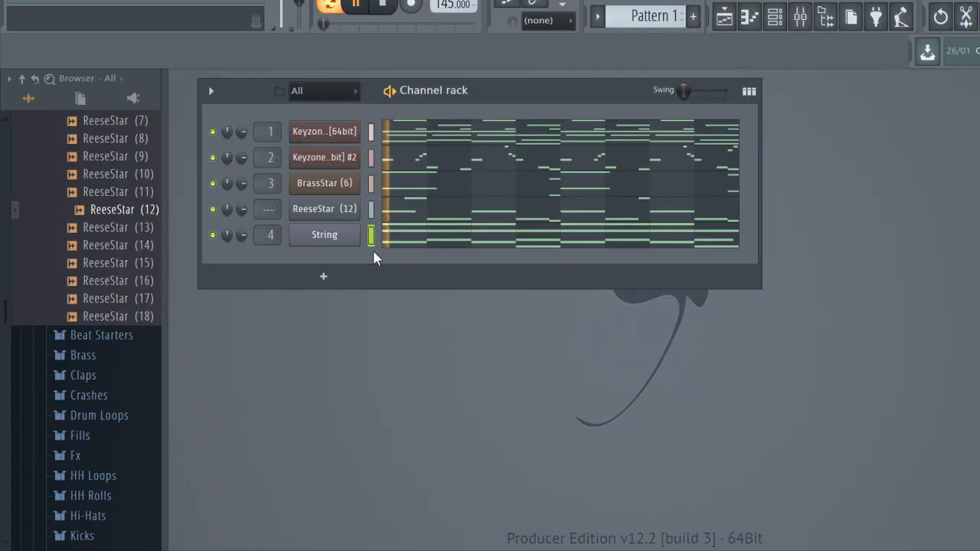
key(space)
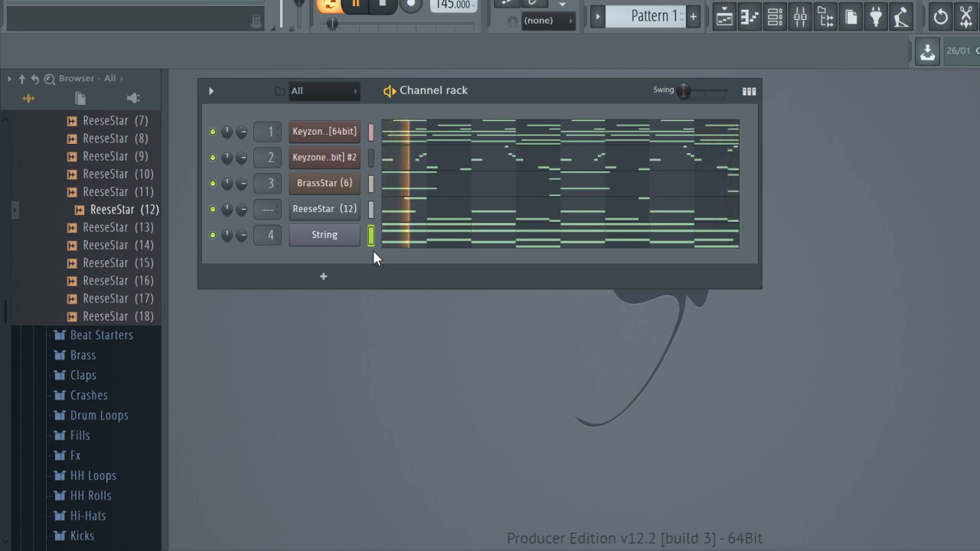
key(space)
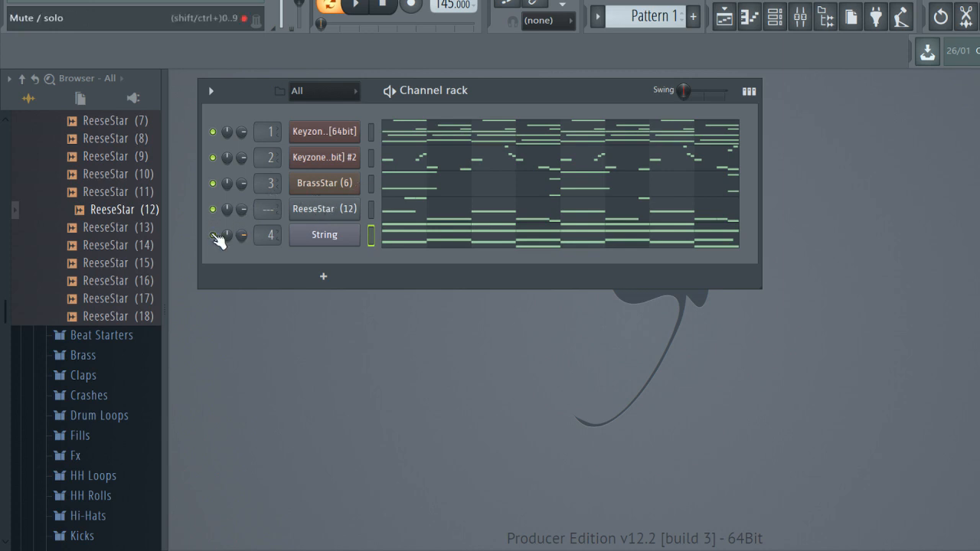
Mute the ReeseStar (12) and String channels and add RimStar (7) from the Percs Rims folder as a new channel
scroll(131, 279, up, 4)
click(131, 279)
scroll(131, 280, down, 3)
click(131, 280)
drag(121, 249, 211, 268)
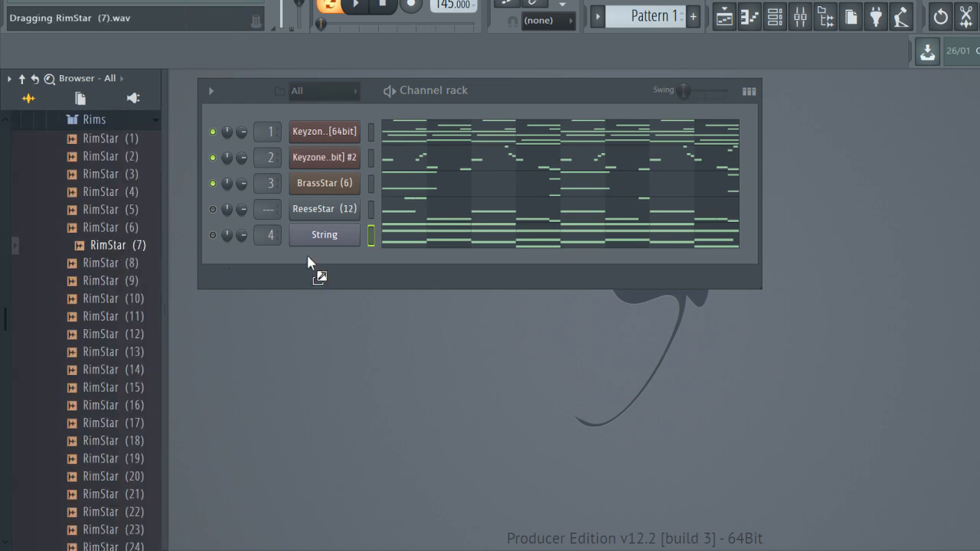
drag(307, 255, 309, 259)
Add the SnareStar (11), HiStar (3) and OHStar (4) drum samples from DrumStar V.3 as new channels
click(88, 193)
scroll(99, 125, up, 3)
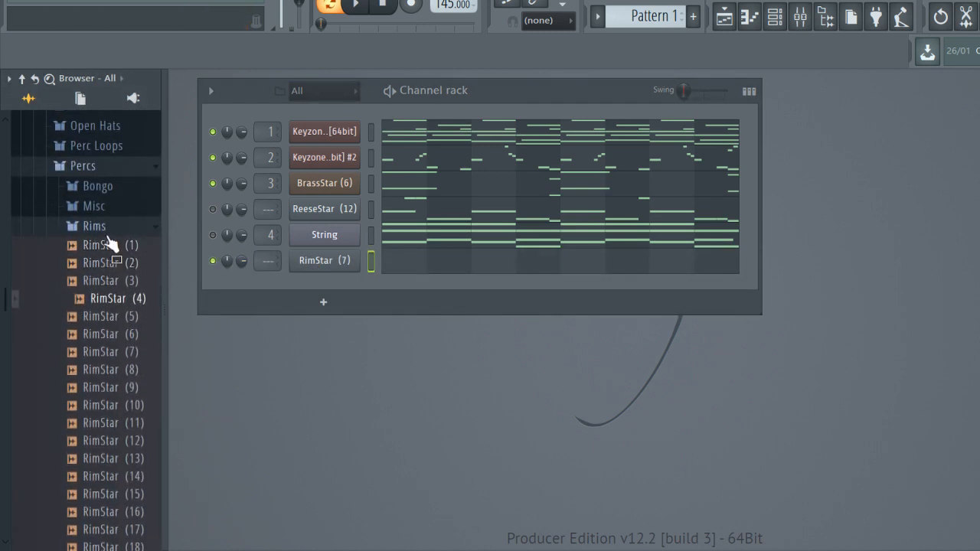
click(108, 231)
click(118, 283)
scroll(121, 268, down, 4)
click(124, 260)
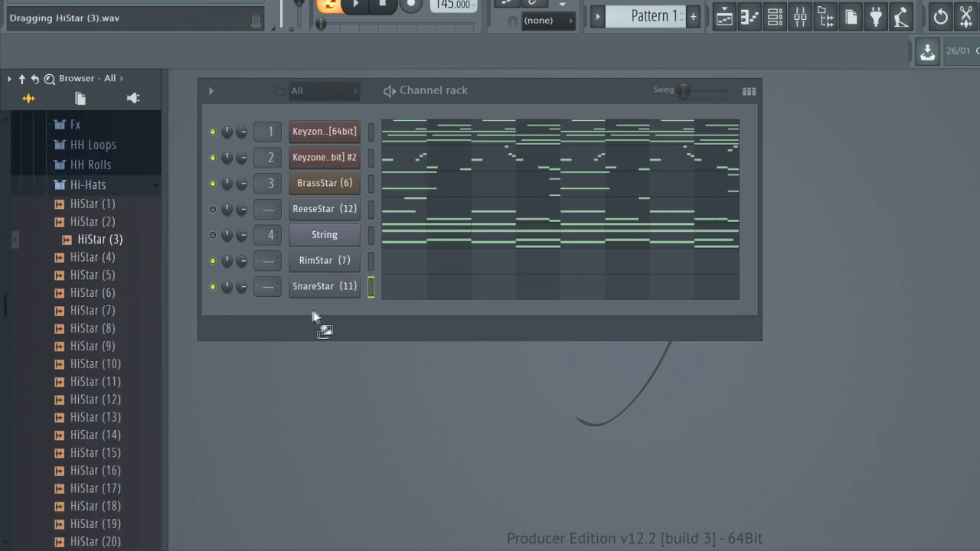
drag(313, 314, 313, 314)
drag(101, 297, 307, 406)
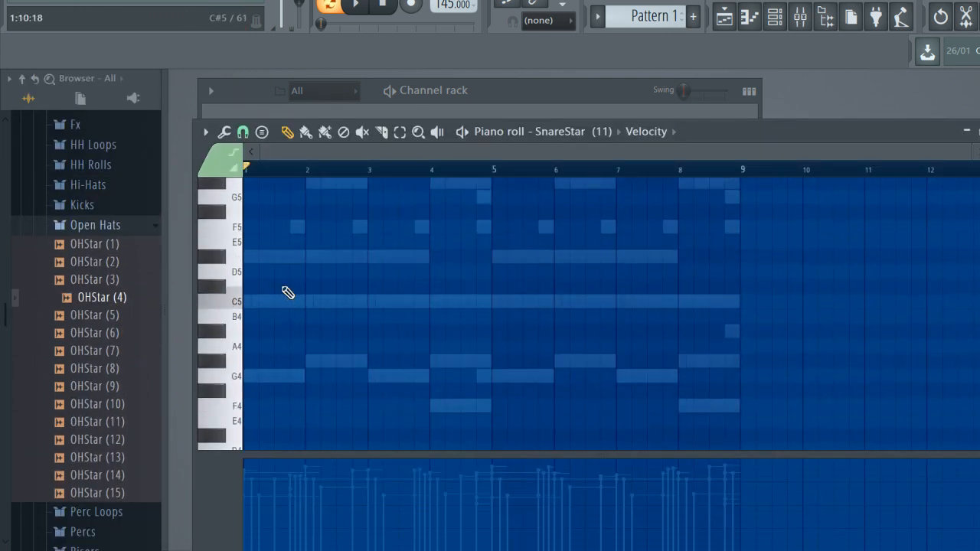
Place a short C5 snare hit midway through each of the eight bars for SnareStar (11)
click(281, 306)
key(space)
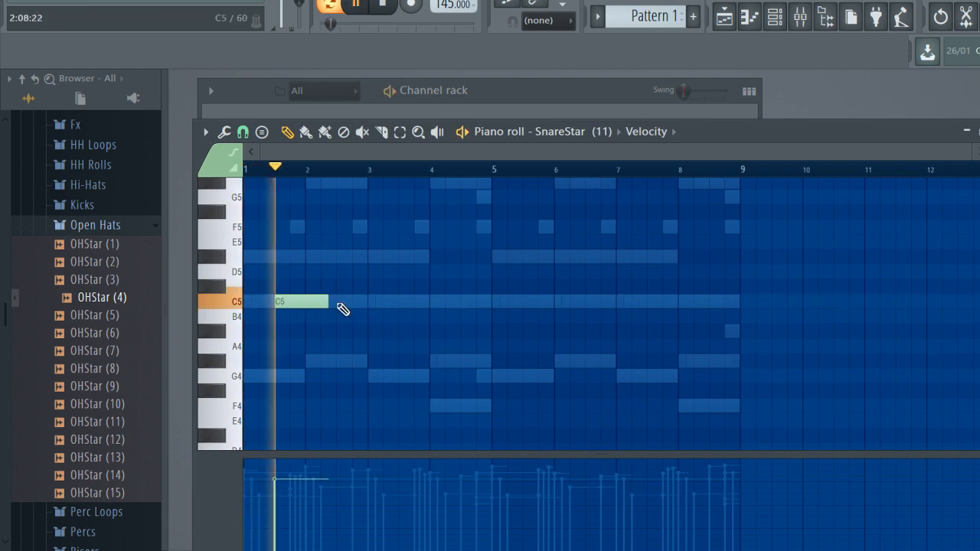
key(space)
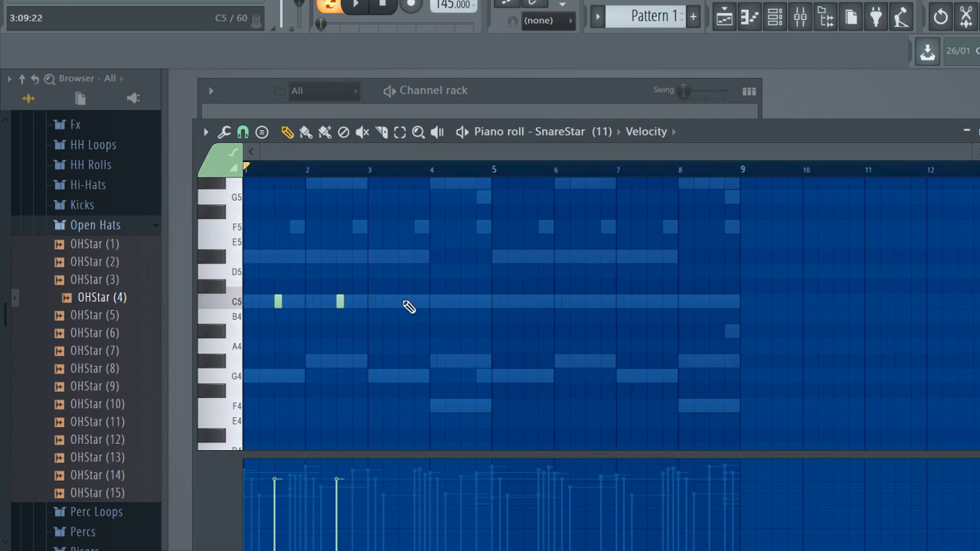
key(z)
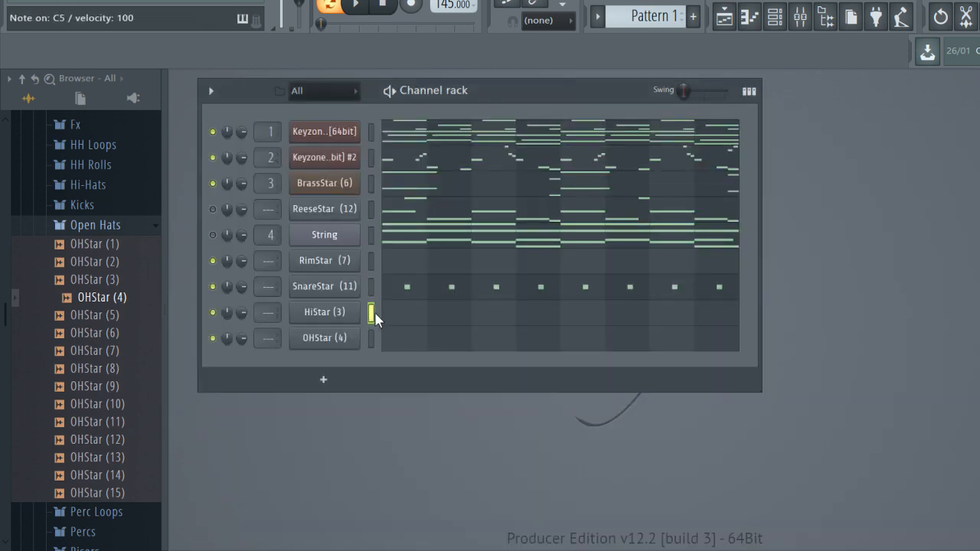
Draw four C5 hi-hat hits with varied velocities for HiStar (3) and duplicate the group repeatedly along the pattern
click(398, 323)
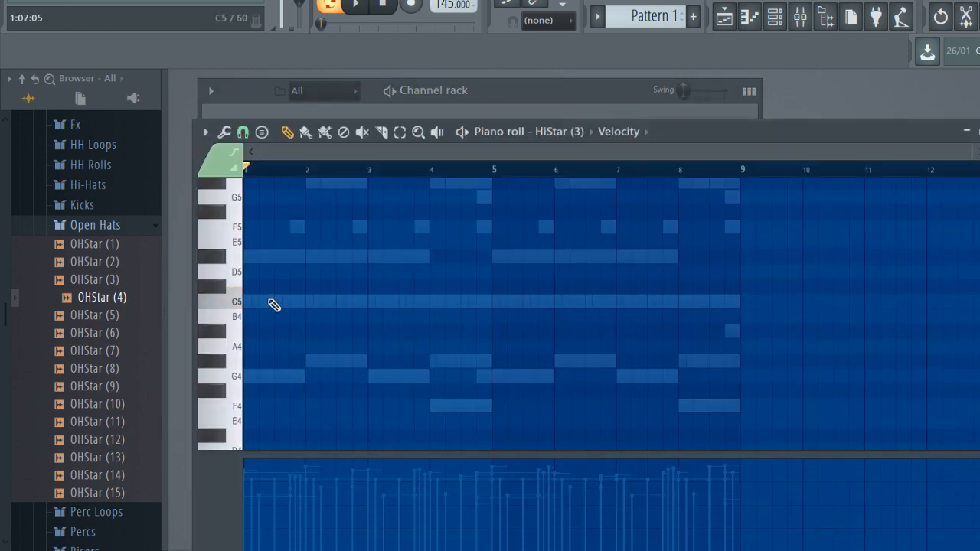
key(space)
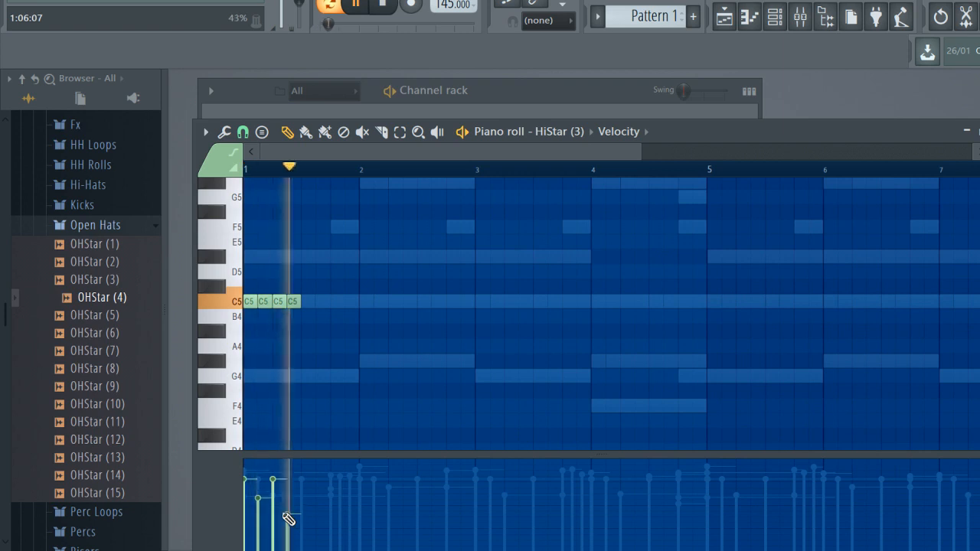
key(space)
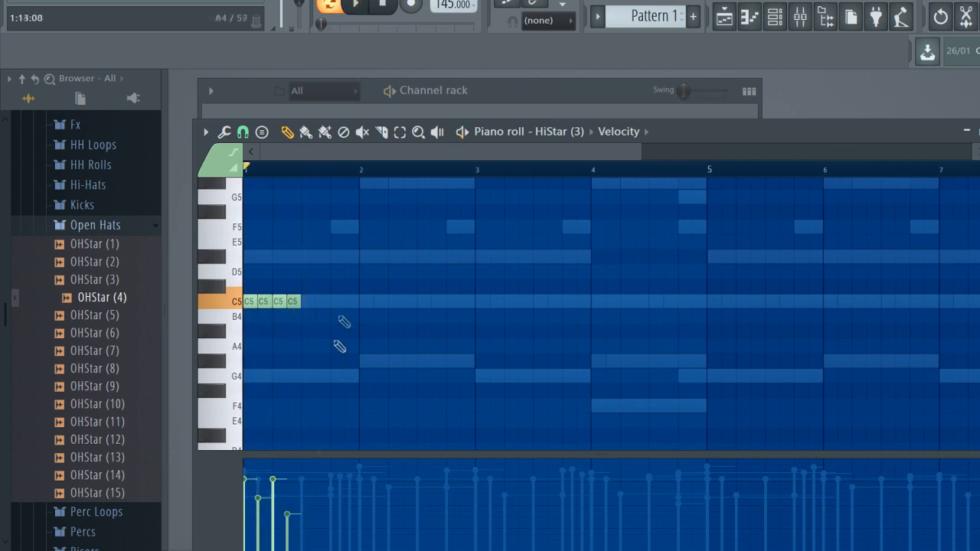
drag(305, 175, 188, 183)
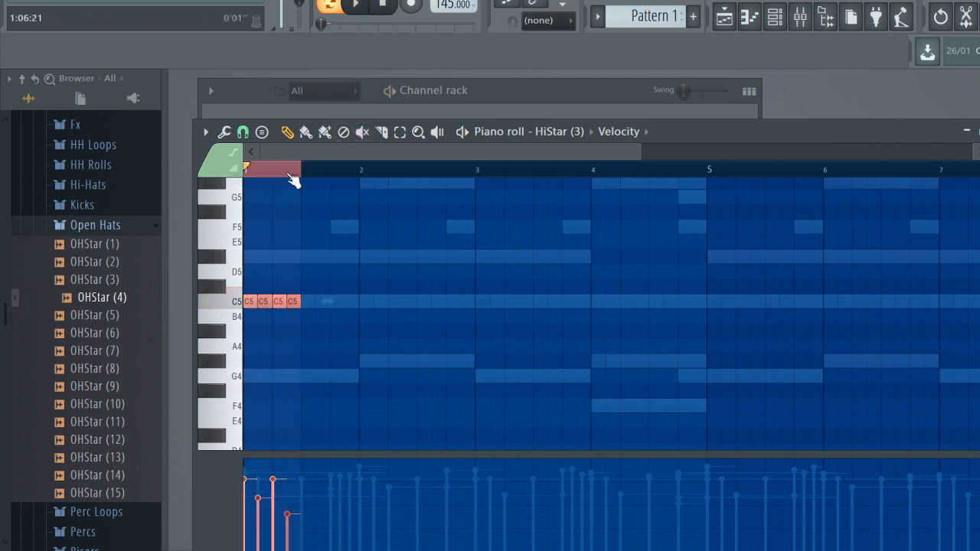
scroll(293, 179, down, 2)
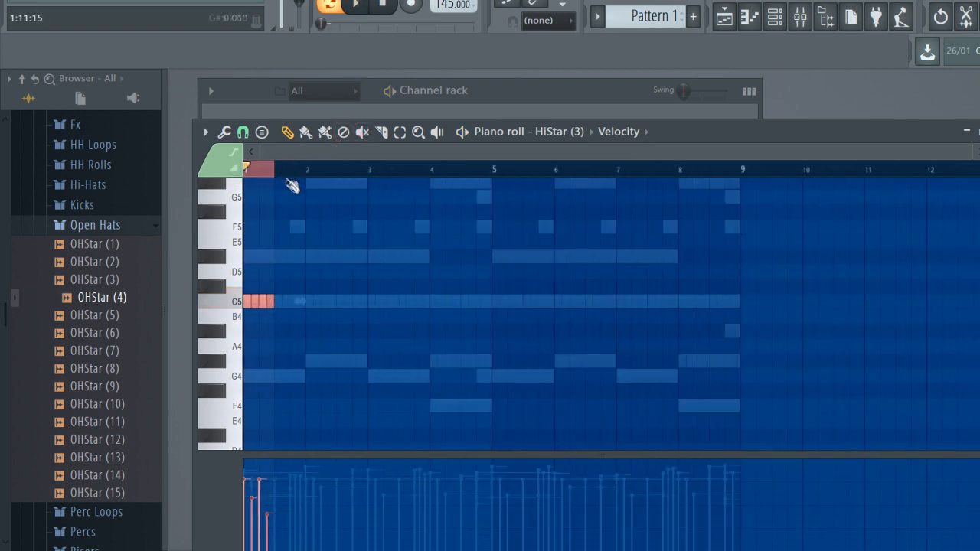
key(ctrl+b)
key(ctrl+b)
key(ctrl+b)
key(ctrl+b)
key(ctrl+b)
key(ctrl+b)
key(ctrl+b)
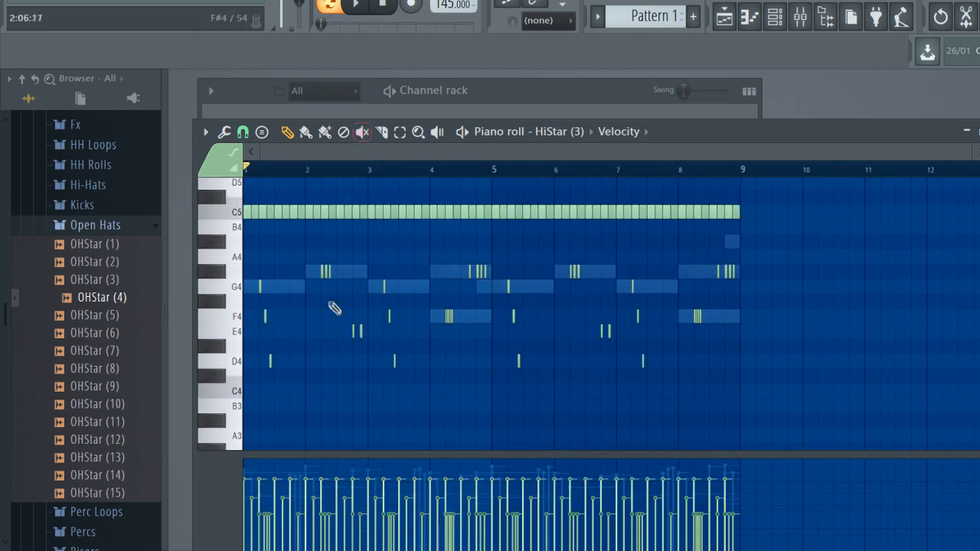
Add short lower-pitched hi-hat rolls on G#4, G4, F4, E4 and D4 across the eight bars and play the pattern
scroll(329, 301, up, 3)
scroll(339, 301, down, 3)
key(space)
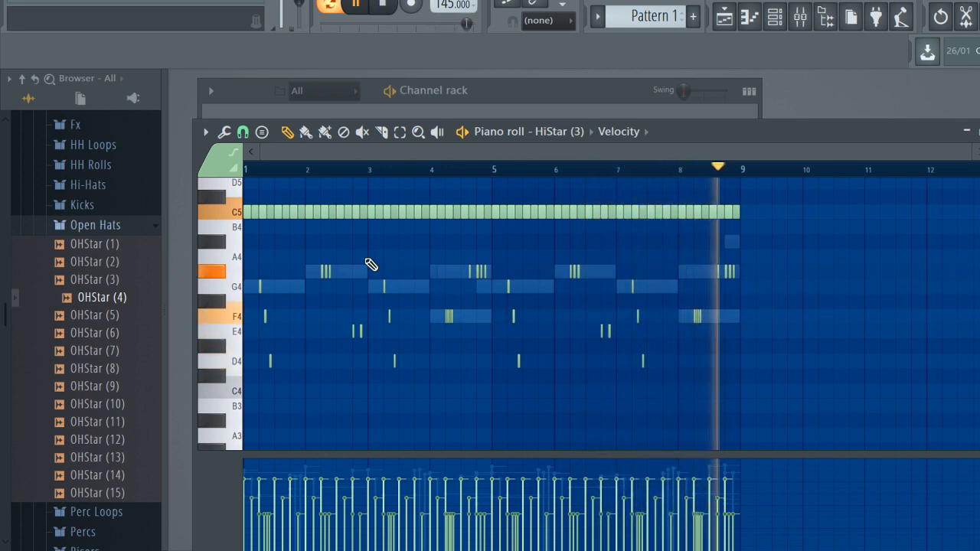
key(space)
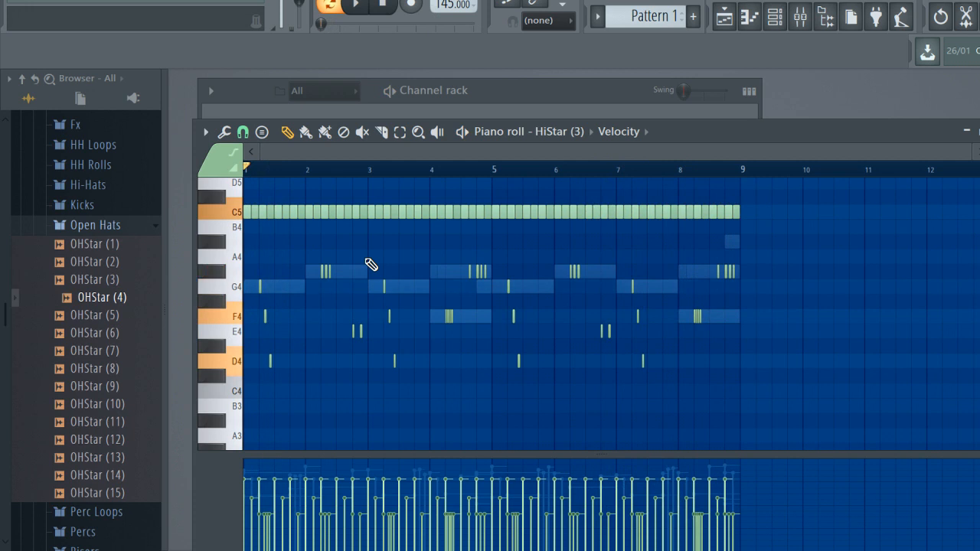
key(Escape)
Place short C5 rim hits midway through bars 1 and 5 for RimStar (7), lowering the first hit's velocity slightly
click(372, 262)
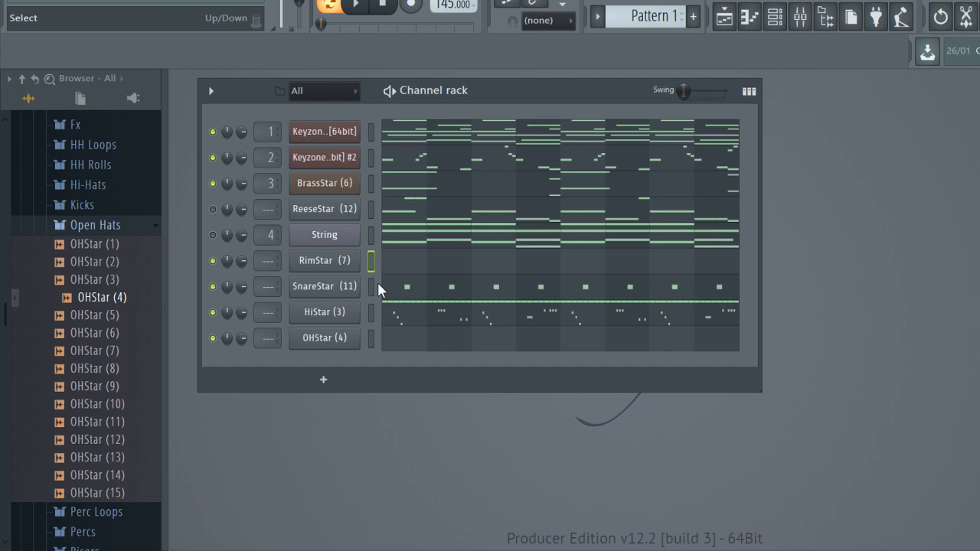
key(F7)
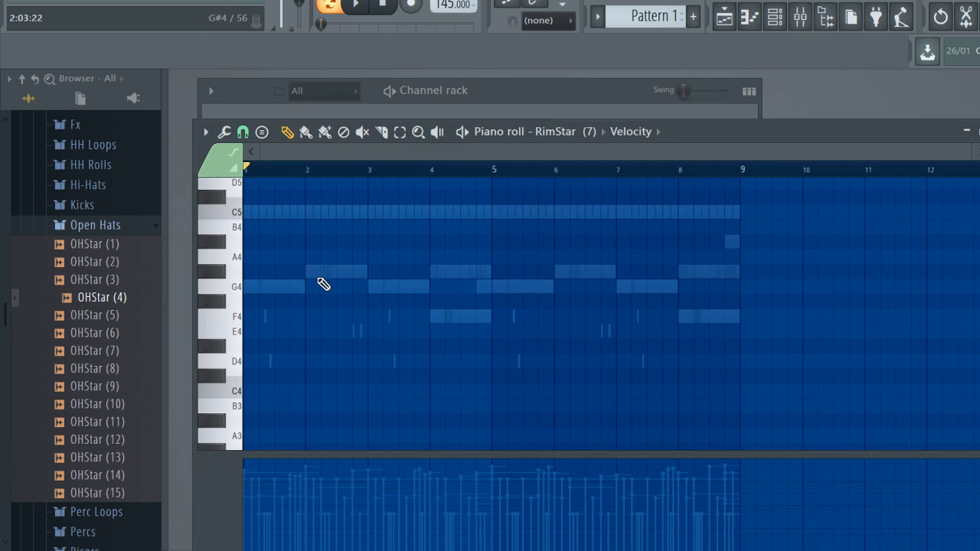
scroll(317, 281, up, 3)
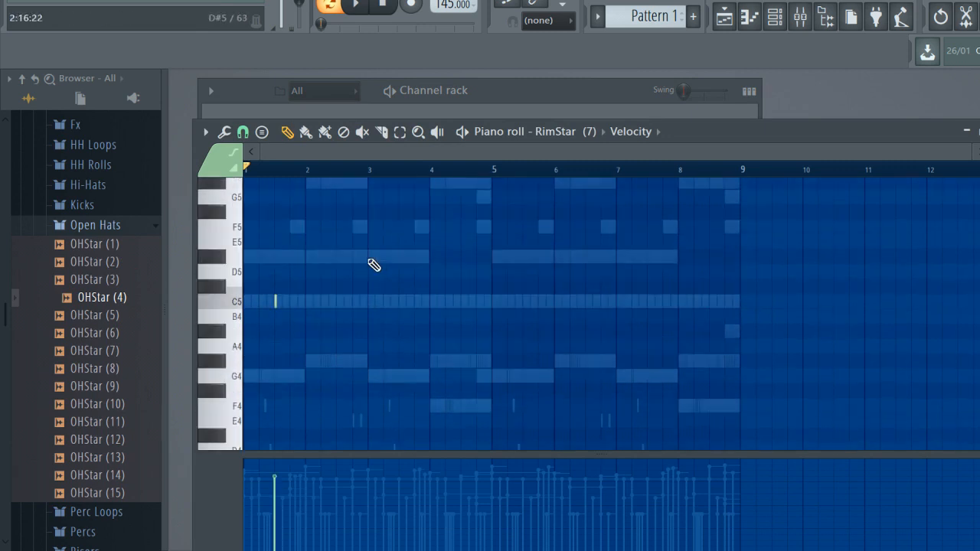
key(space)
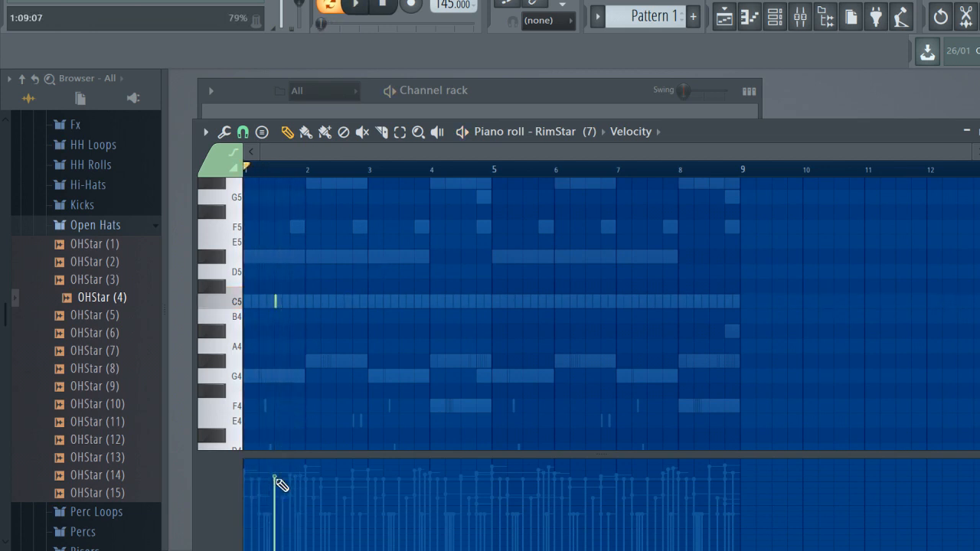
key(space)
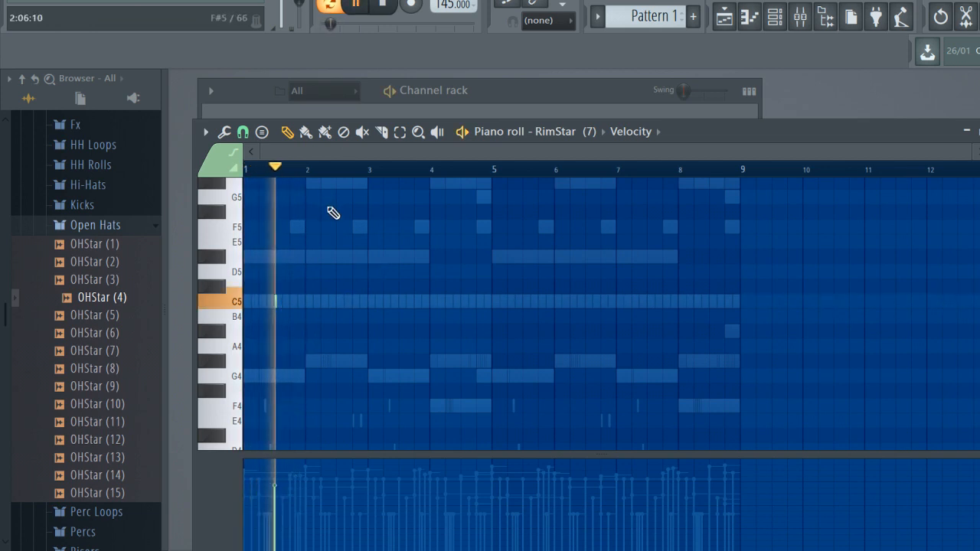
click(524, 301)
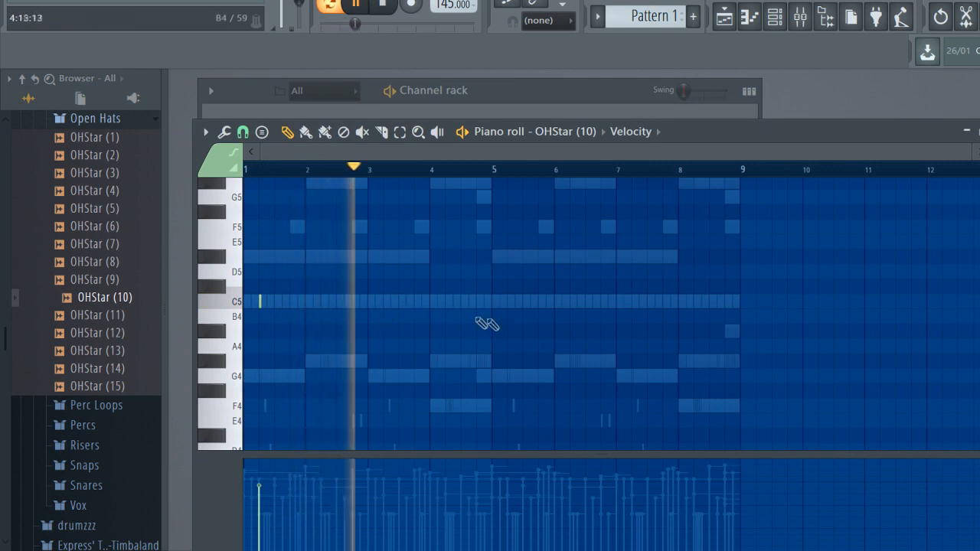
Try a C5 open-hat hit early in bar 2 for OHStar (10) during playback and remove it
key(space)
key(space)
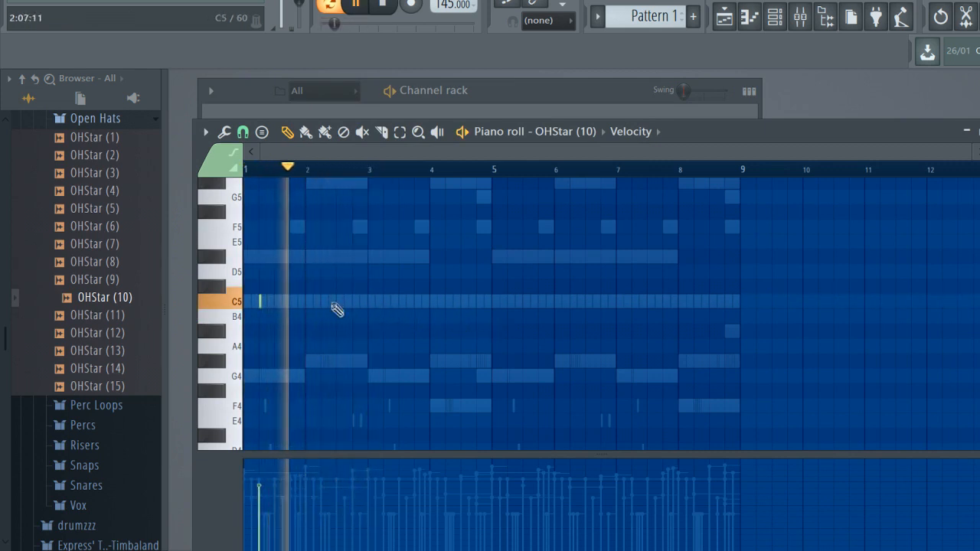
click(320, 304)
key(space)
key(space)
right_click(322, 302)
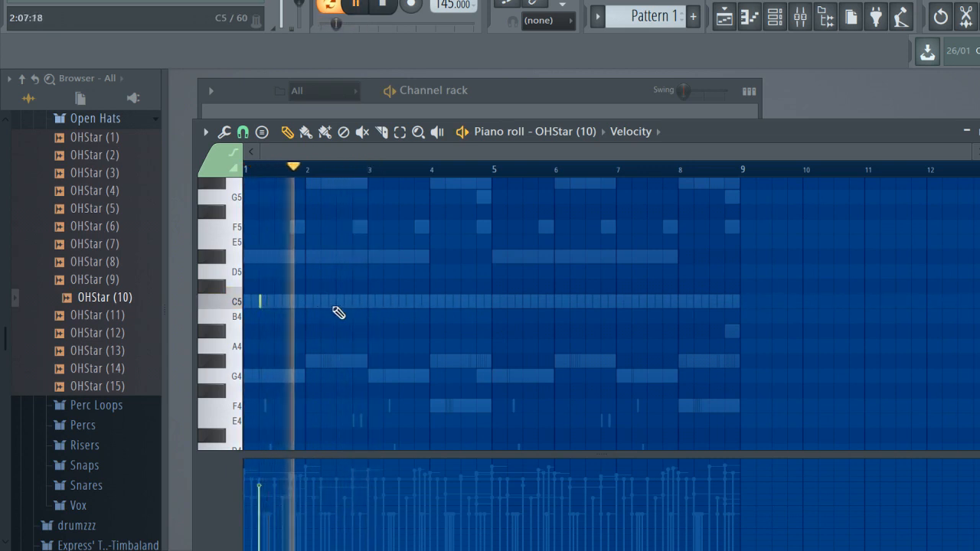
Place short C5 open-hat hits early in bars 3, 5 and 7 for OHStar (10)
click(384, 301)
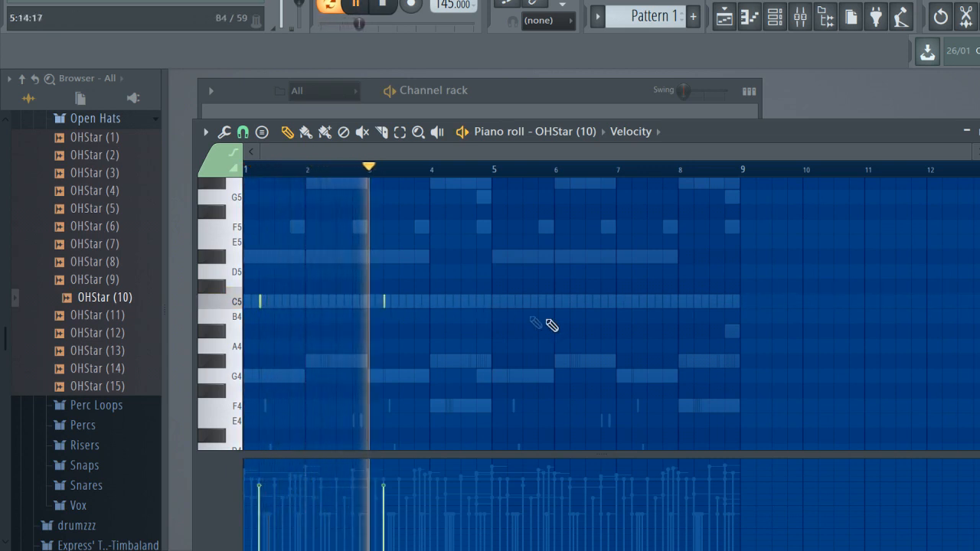
click(508, 302)
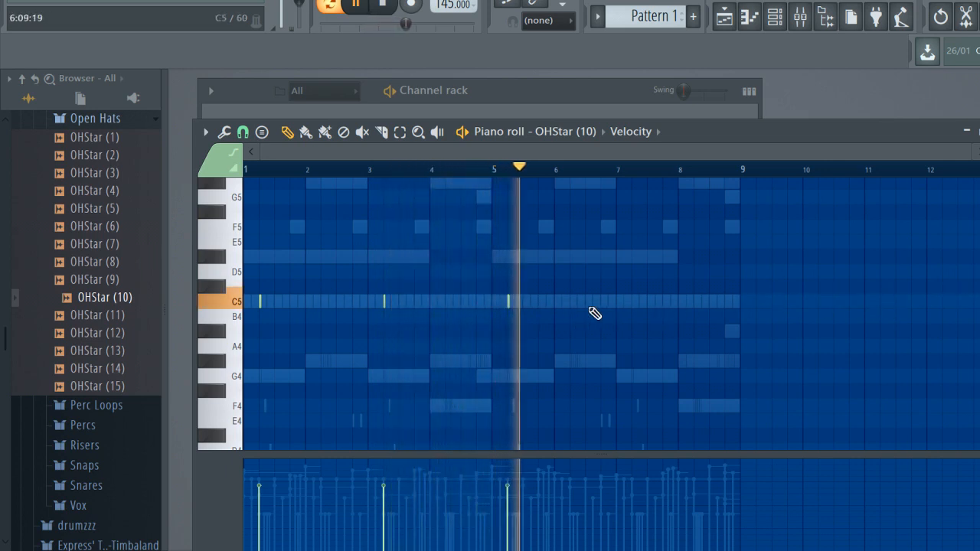
click(632, 301)
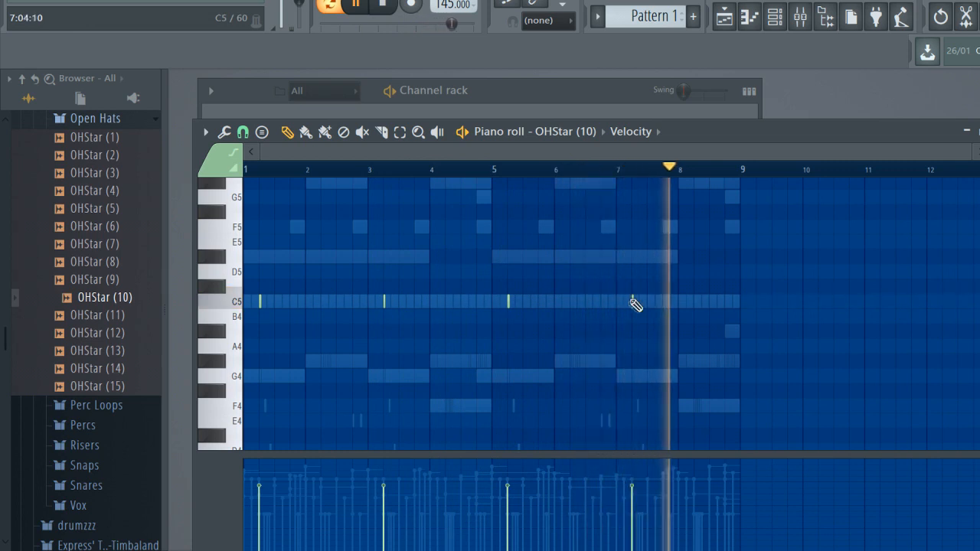
key(F7)
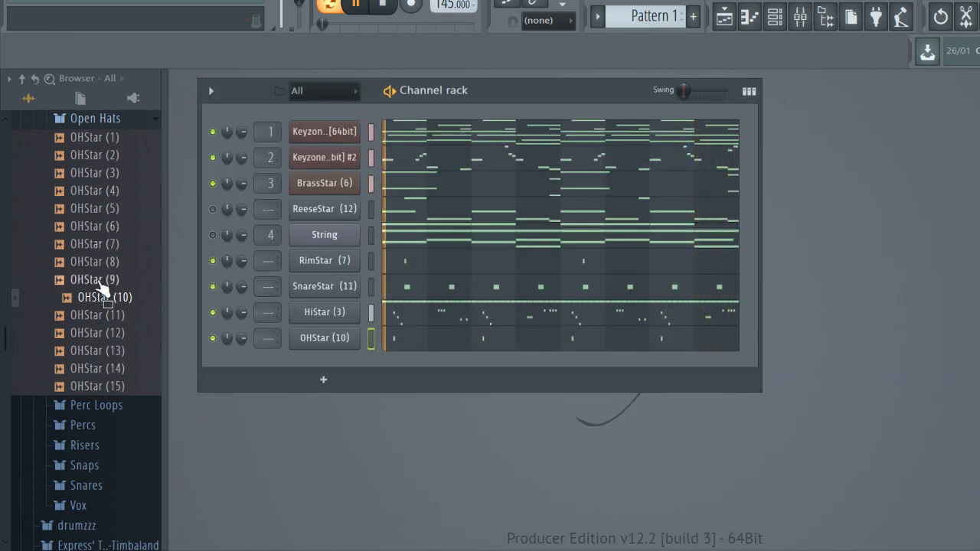
Program a C5 kick pattern for KickStar (5), repeating bars 1–4 across bars 5–8 and adding a rapid roll near the end of bar 8
key(space)
scroll(111, 253, up, 10)
scroll(115, 257, up, 4)
key(ctrl+b)
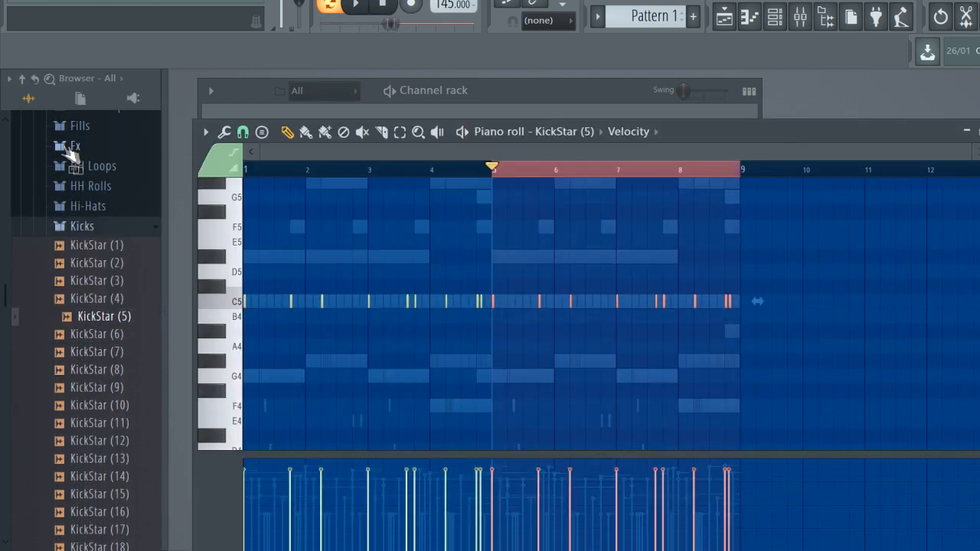
key(space)
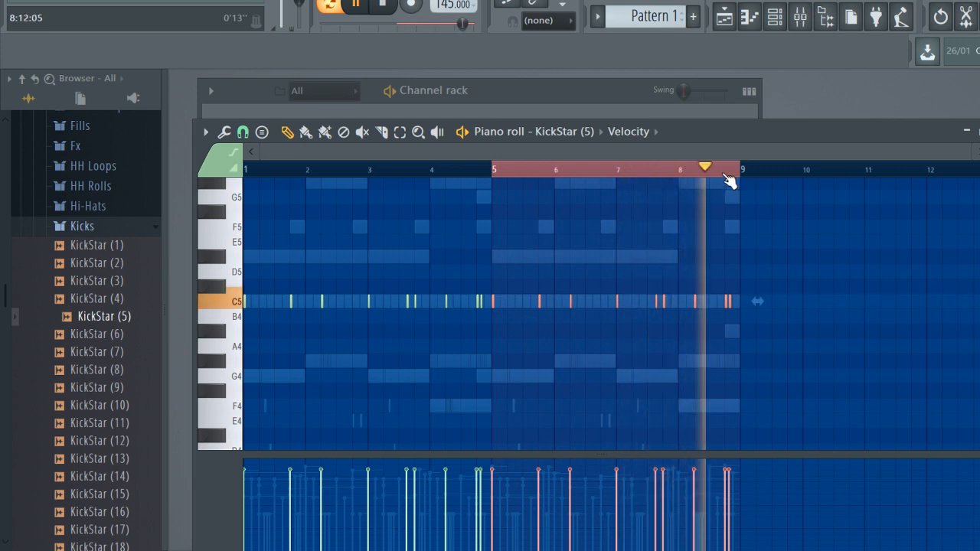
scroll(725, 178, up, 4)
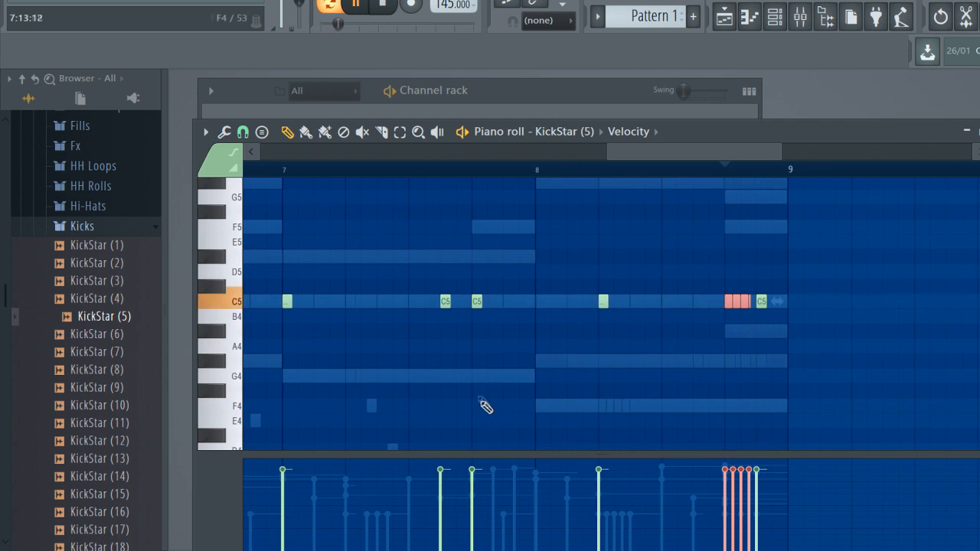
key(Escape)
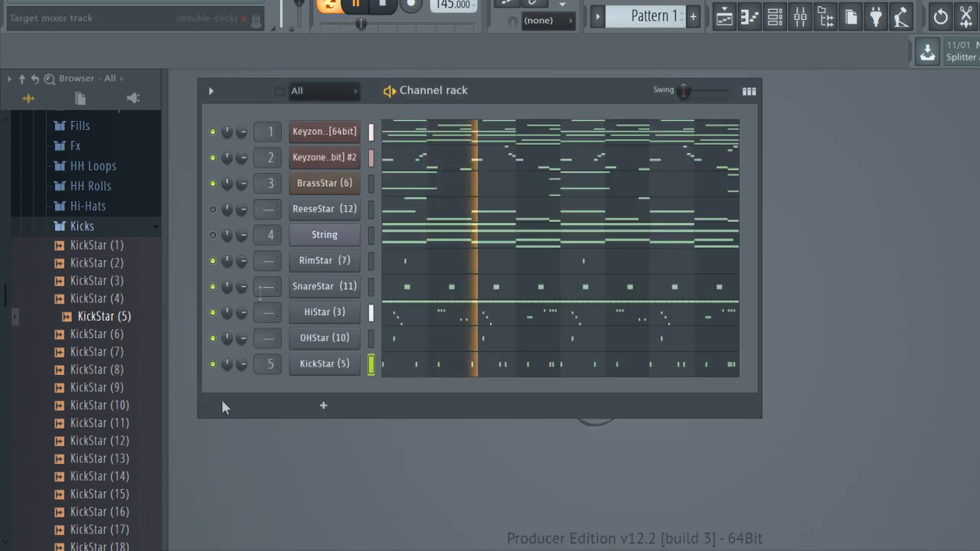
Replace the kick channel's sample with KickStar (7) and play the pattern
key(space)
click(114, 351)
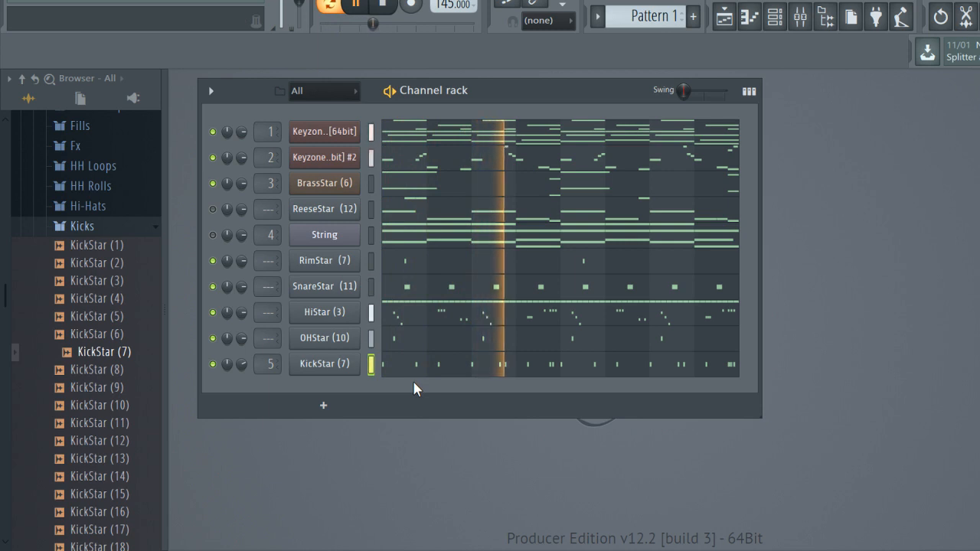
key(space)
Audition the DrumStar V.3 808 samples and load 808Star (6) into the channel below the kick
scroll(119, 246, up, 10)
click(122, 224)
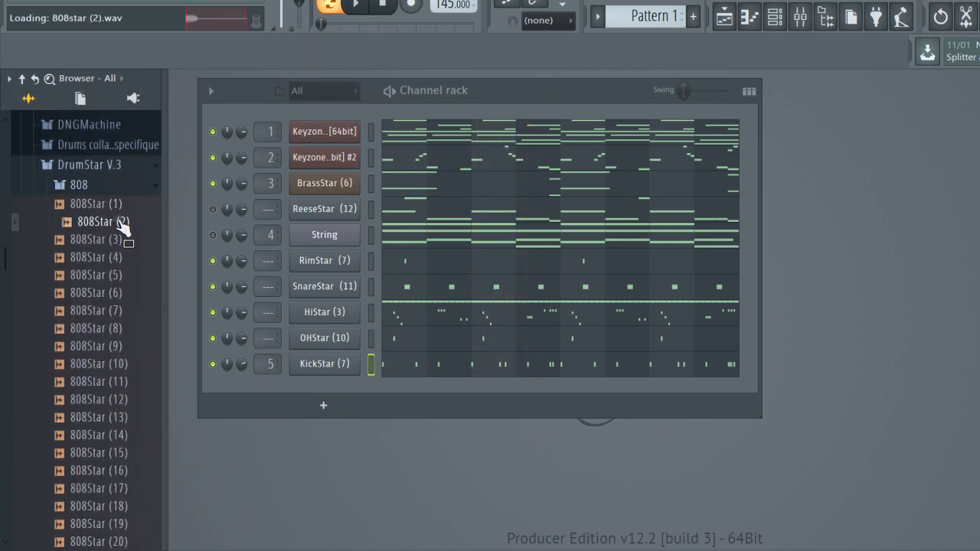
click(127, 310)
scroll(127, 291, down, 3)
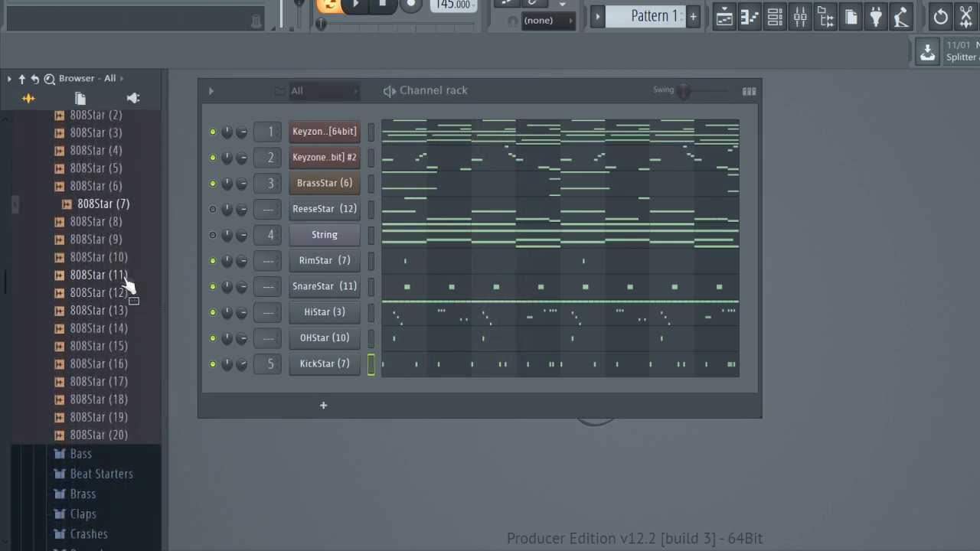
scroll(134, 237, down, 2)
click(126, 276)
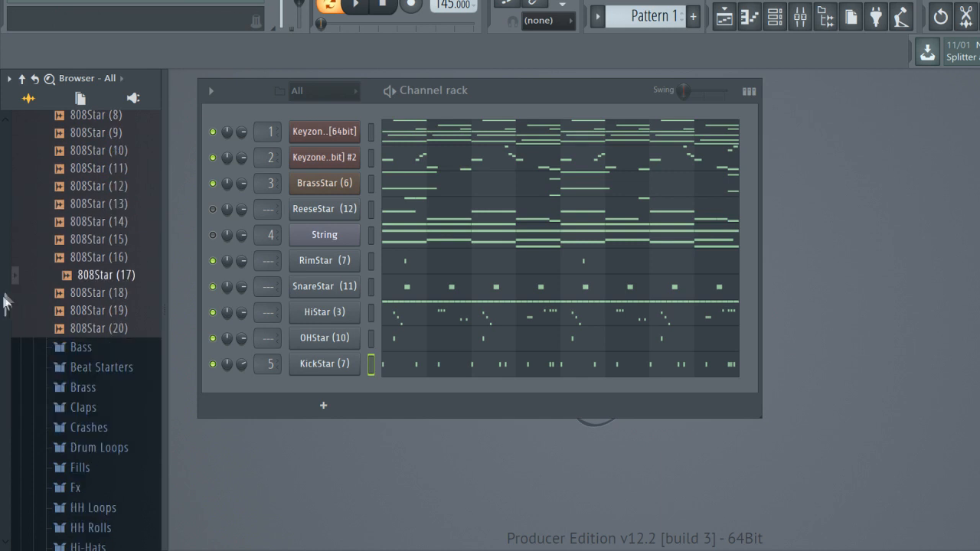
click(113, 239)
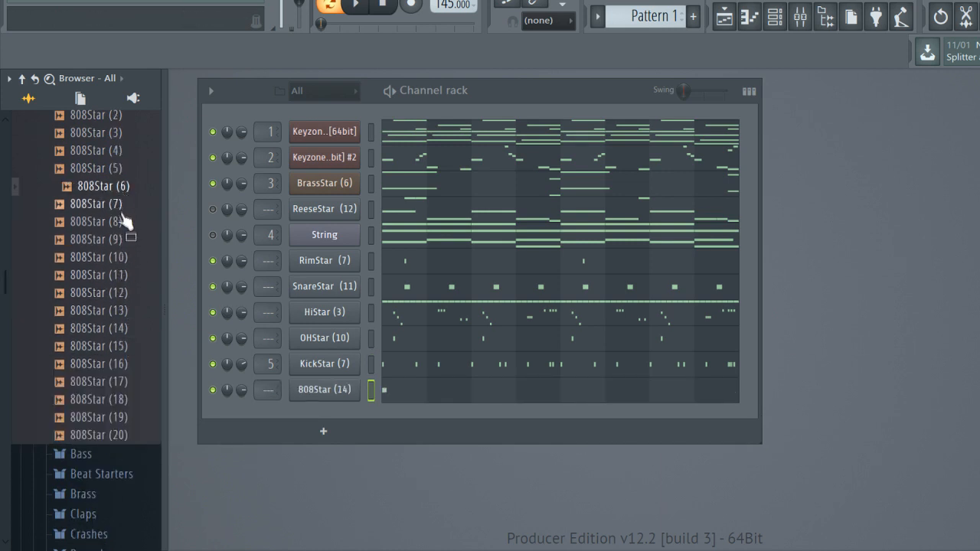
scroll(122, 222, up, 2)
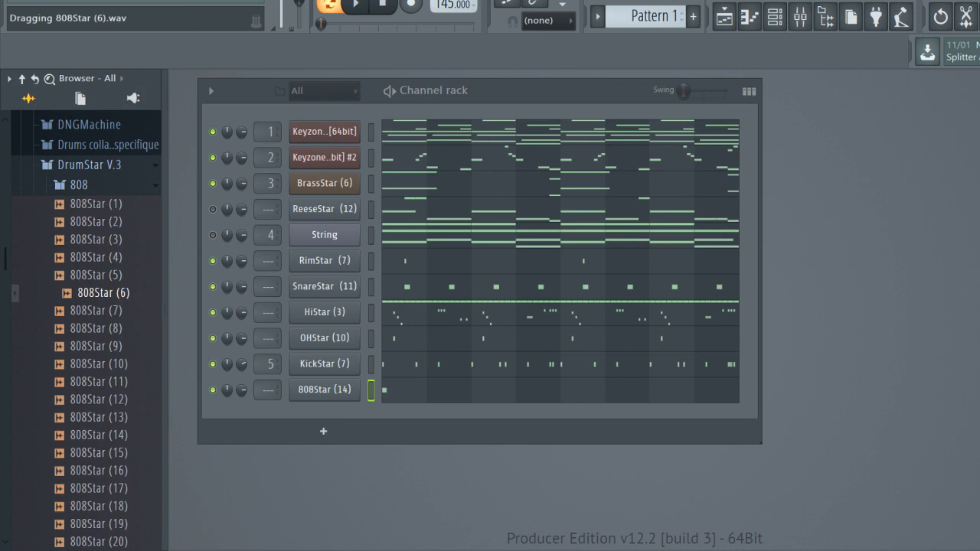
drag(317, 389, 328, 404)
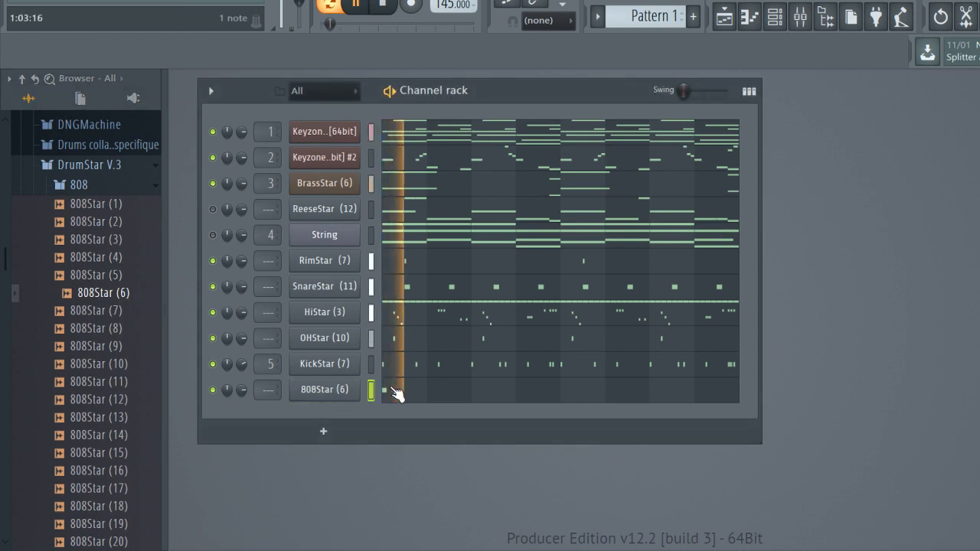
Write an eight-bar 808Star (6) line following the kicks, using short notes on C6, G#5, F5 and C5
click(393, 392)
scroll(402, 388, up, 4)
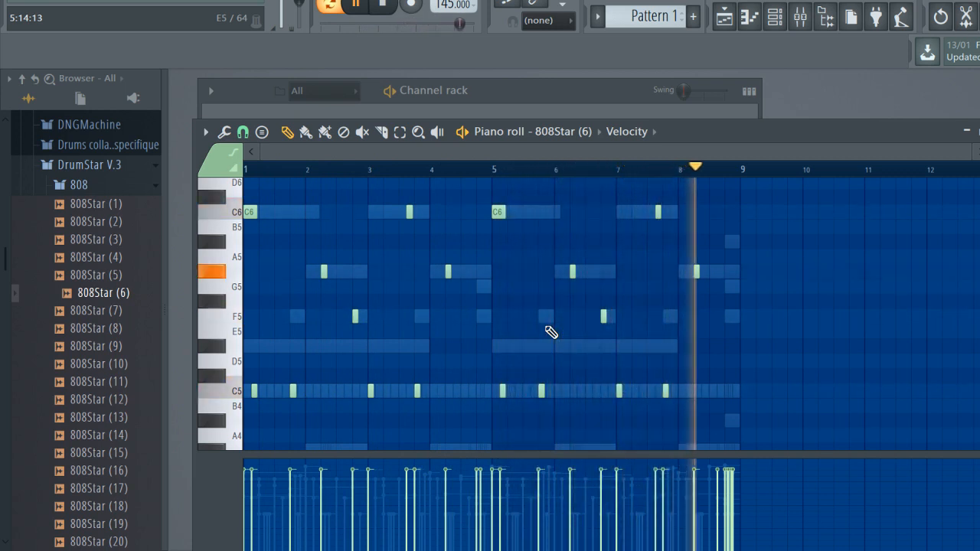
key(space)
Add Gross Beat to the Keyzone Classic mixer track, apply the 1/2 Speed time preset and play the beat
key(F9)
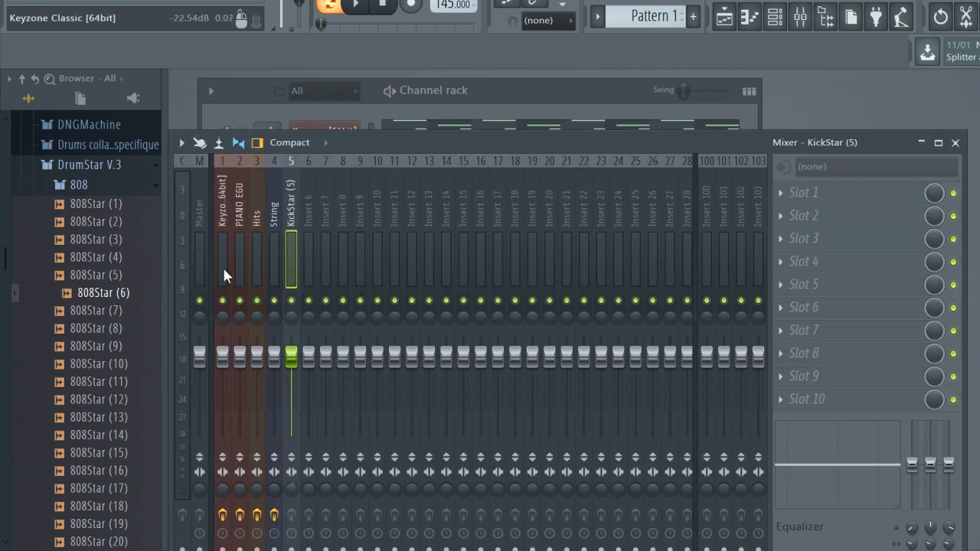
click(223, 265)
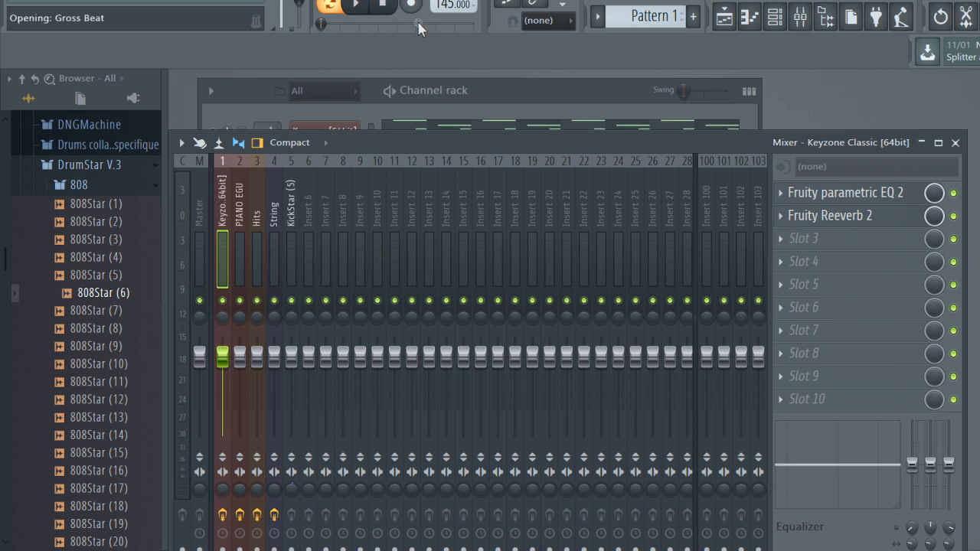
drag(508, 260, 411, 87)
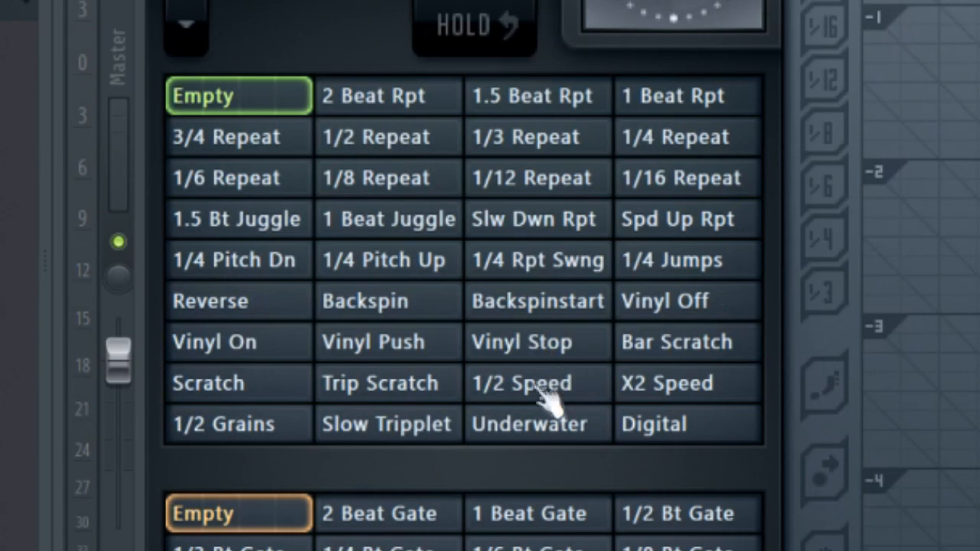
click(545, 392)
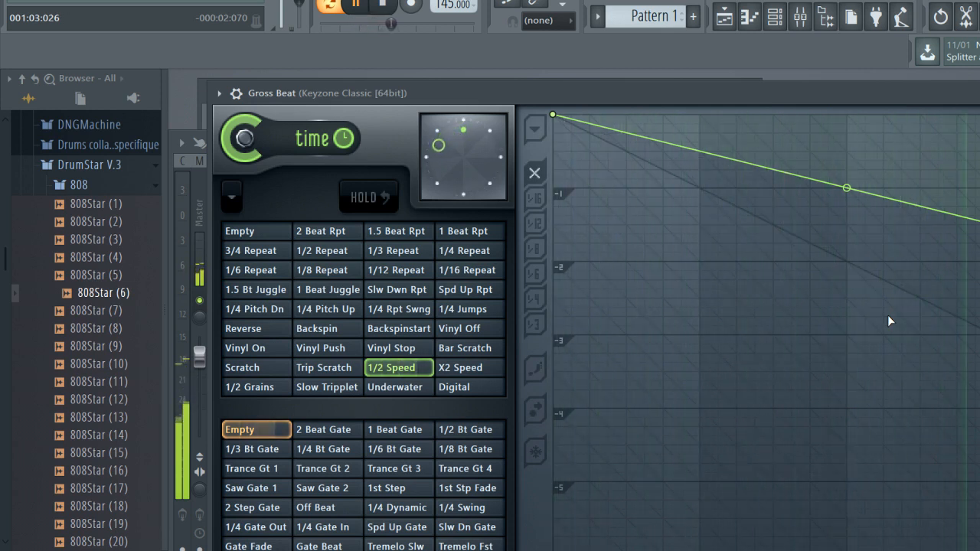
key(space)
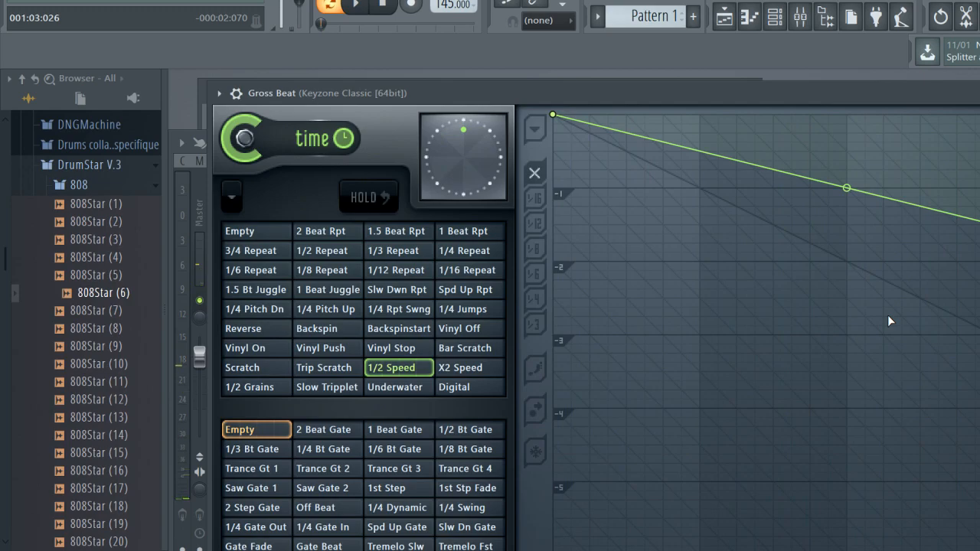
key(Escape)
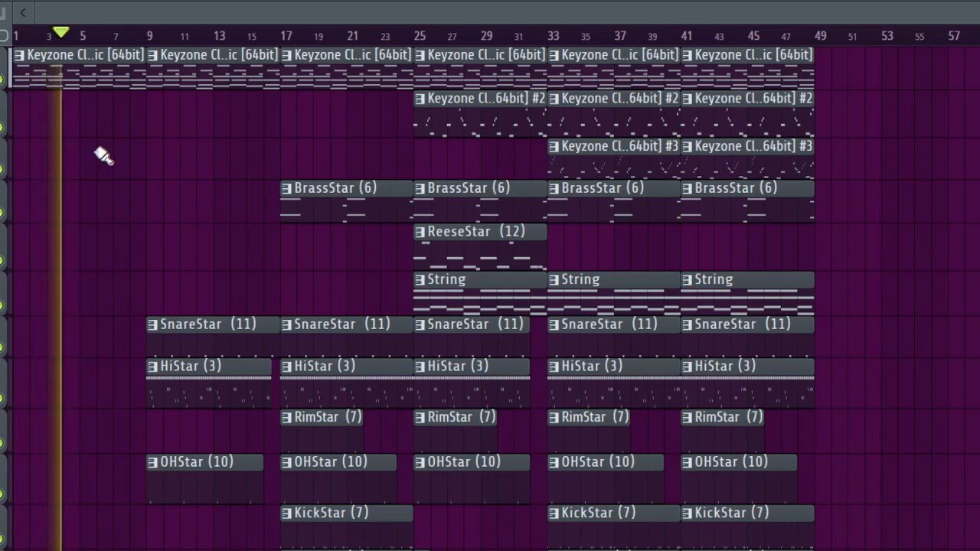
scroll(102, 153, down, 4)
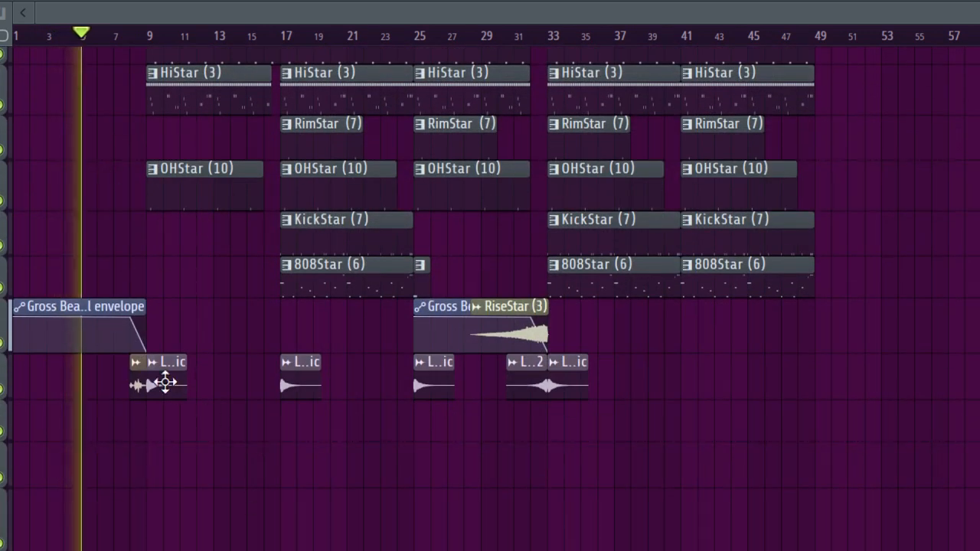
scroll(200, 405, up, 4)
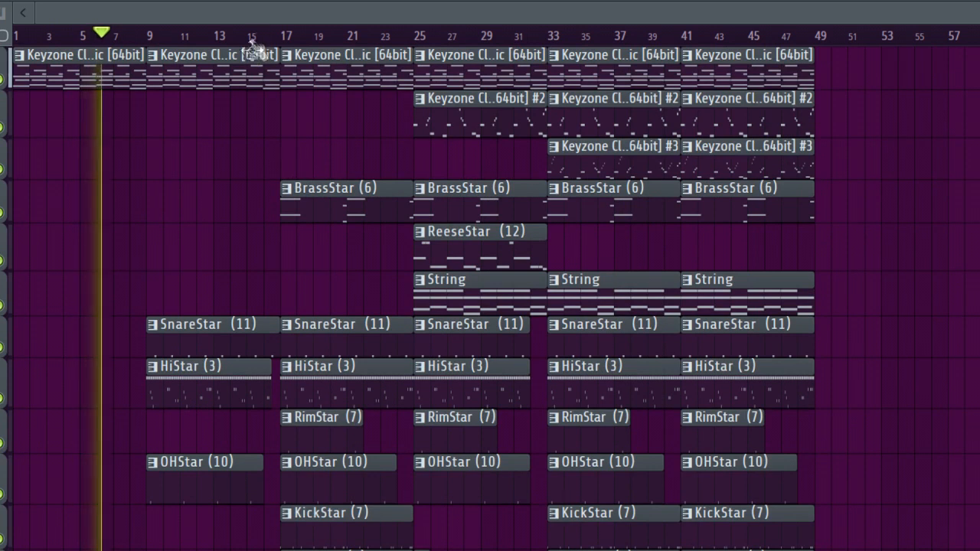